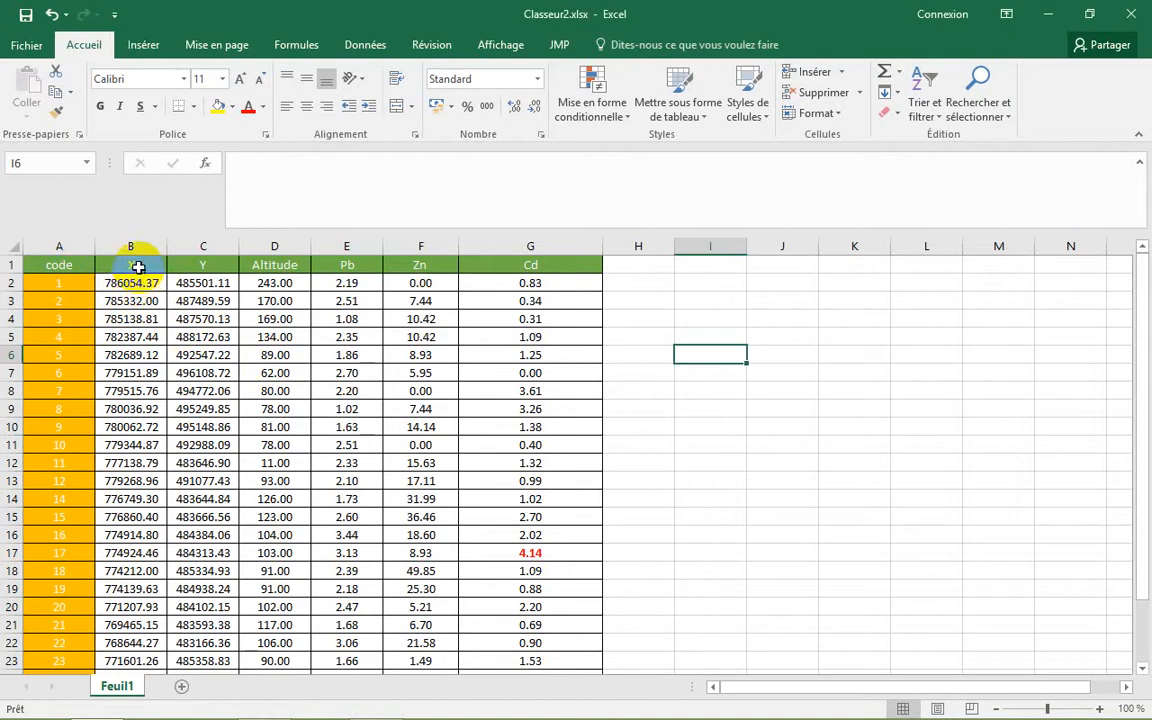
- Examine the X and Y coordinate columns and the Pb, Zn and Cd columns of the sample table
left_click_drag(138, 266, 204, 268)
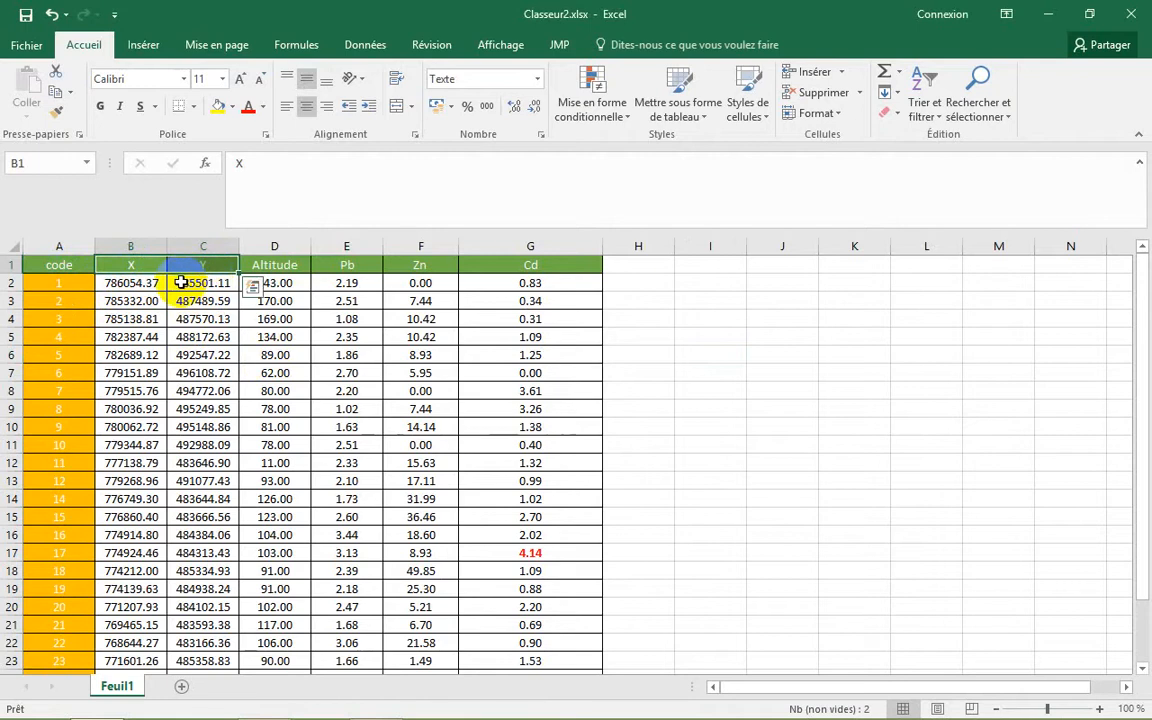
left_click(357, 264)
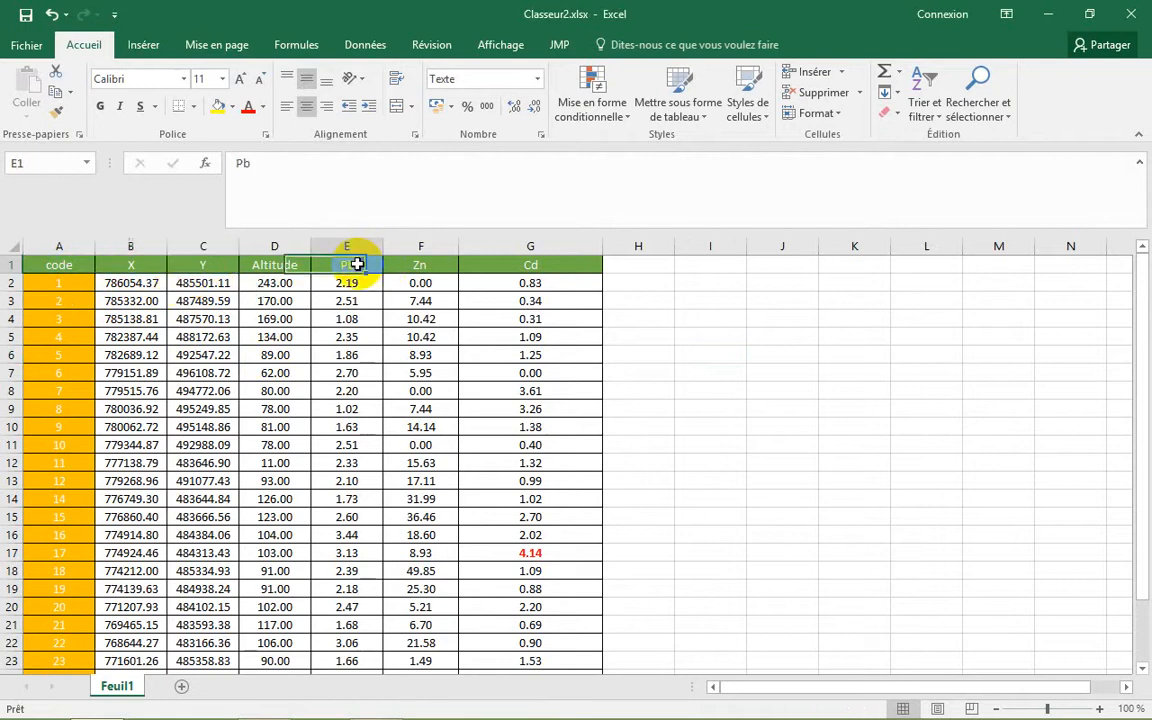
left_click(420, 264)
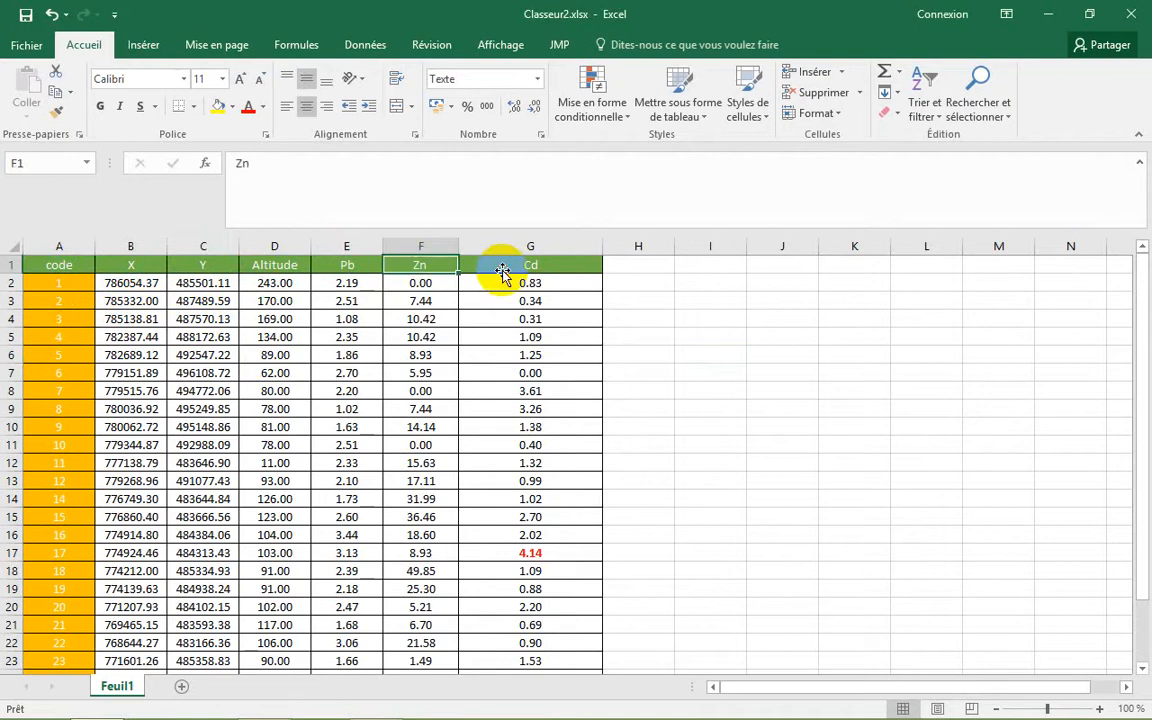
left_click(502, 271)
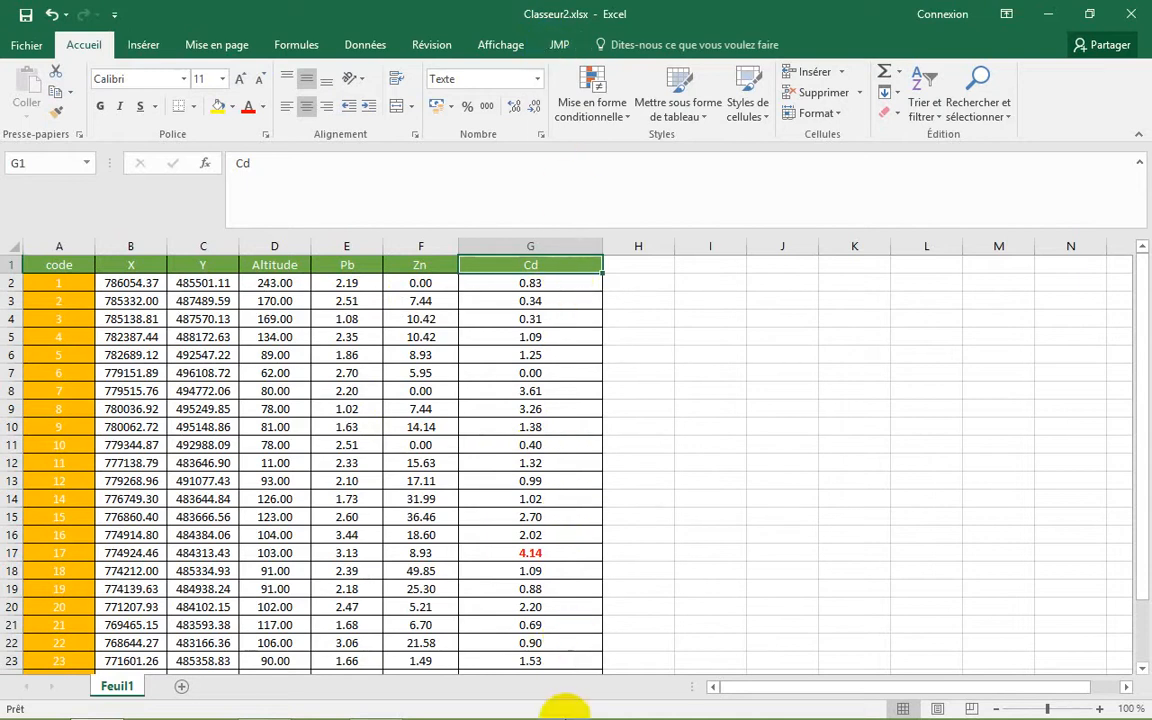
- Switch to ArcMap and start adding XY data to the empty map
mouse_move(426, 717)
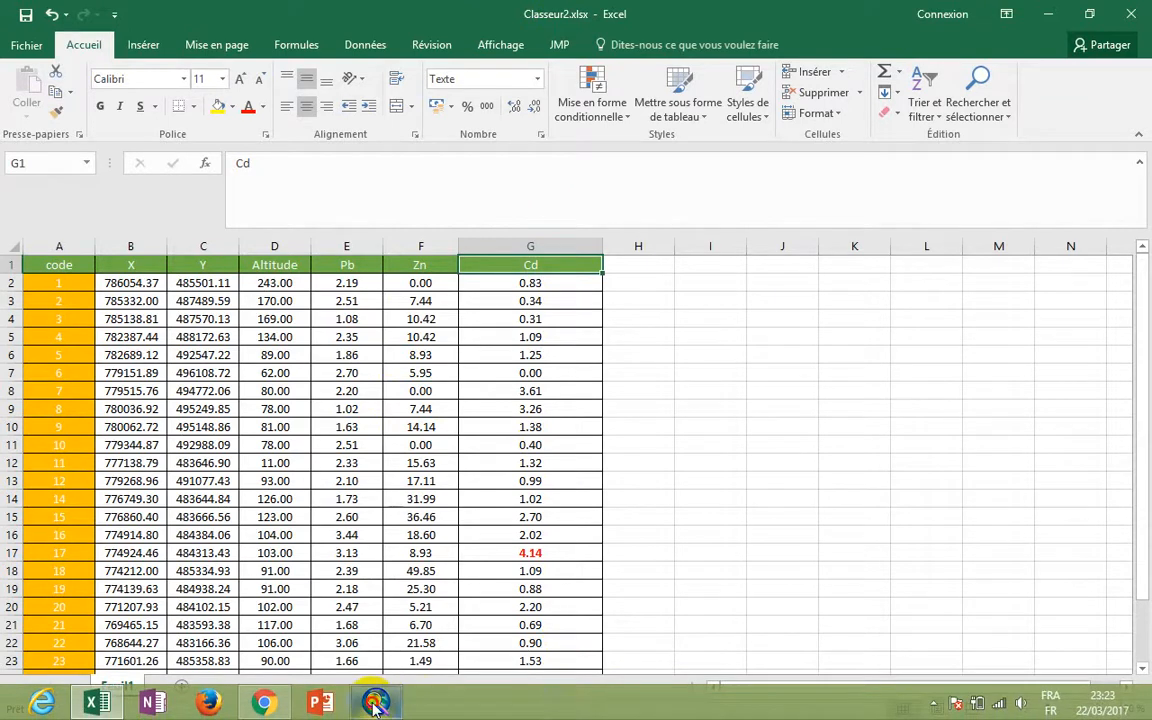
left_click(375, 705)
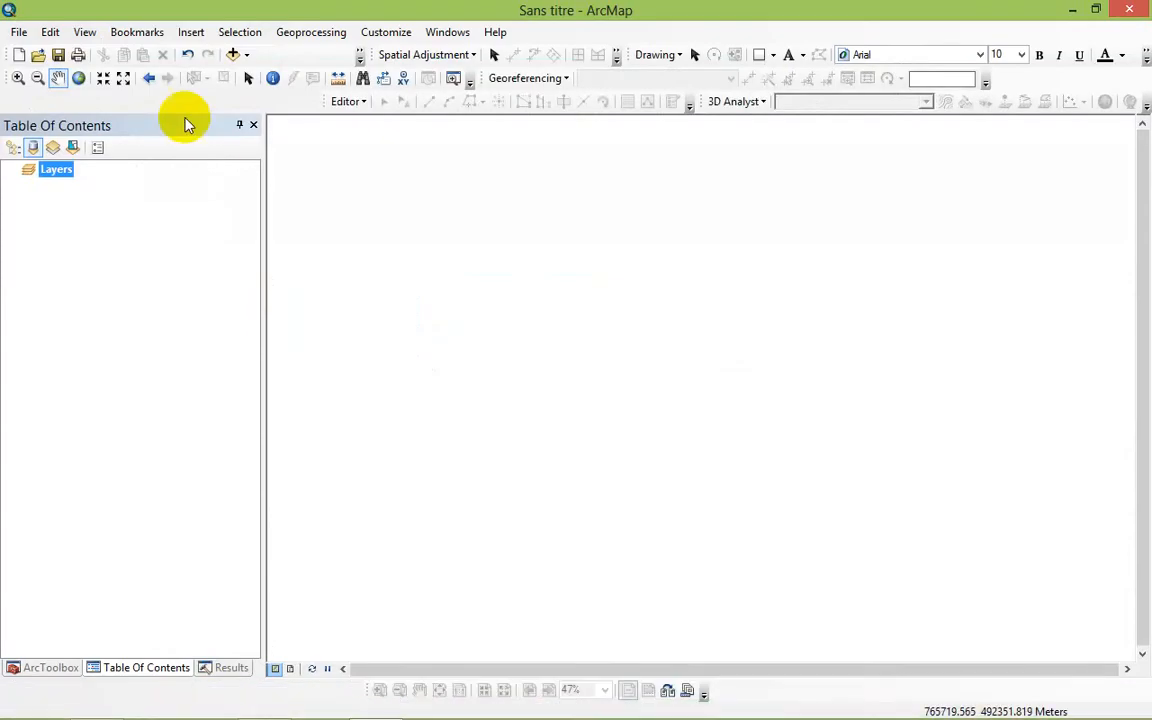
left_click(18, 36)
mouse_move(159, 184)
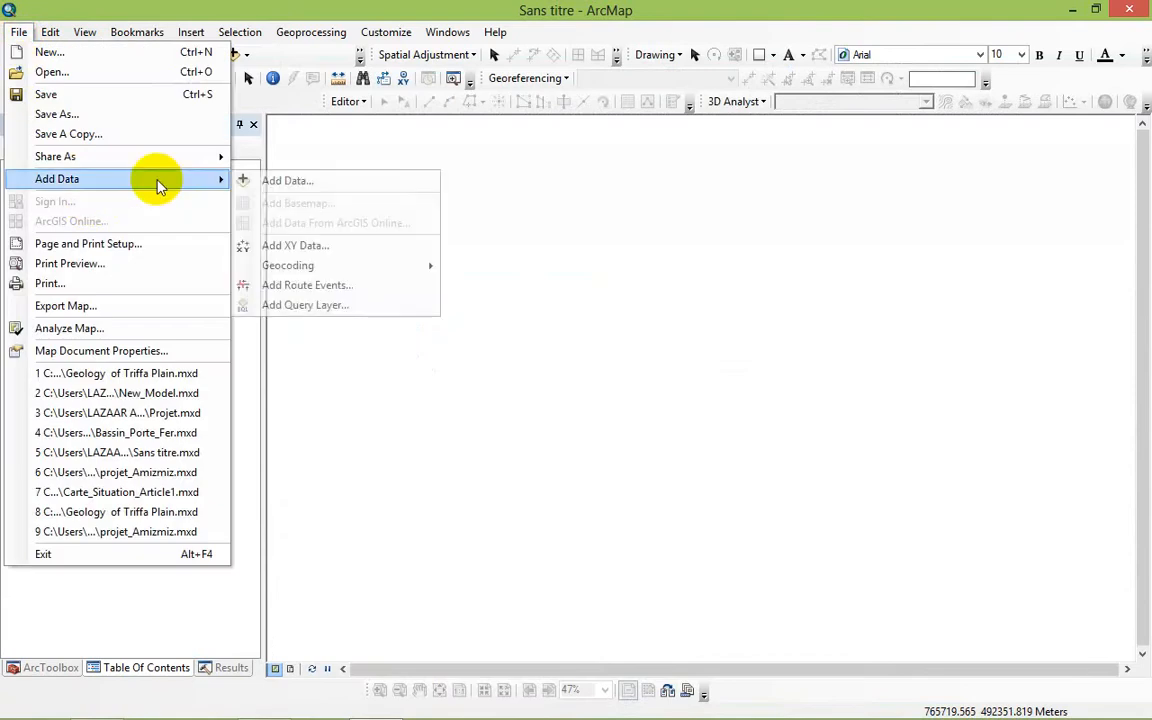
left_click(289, 250)
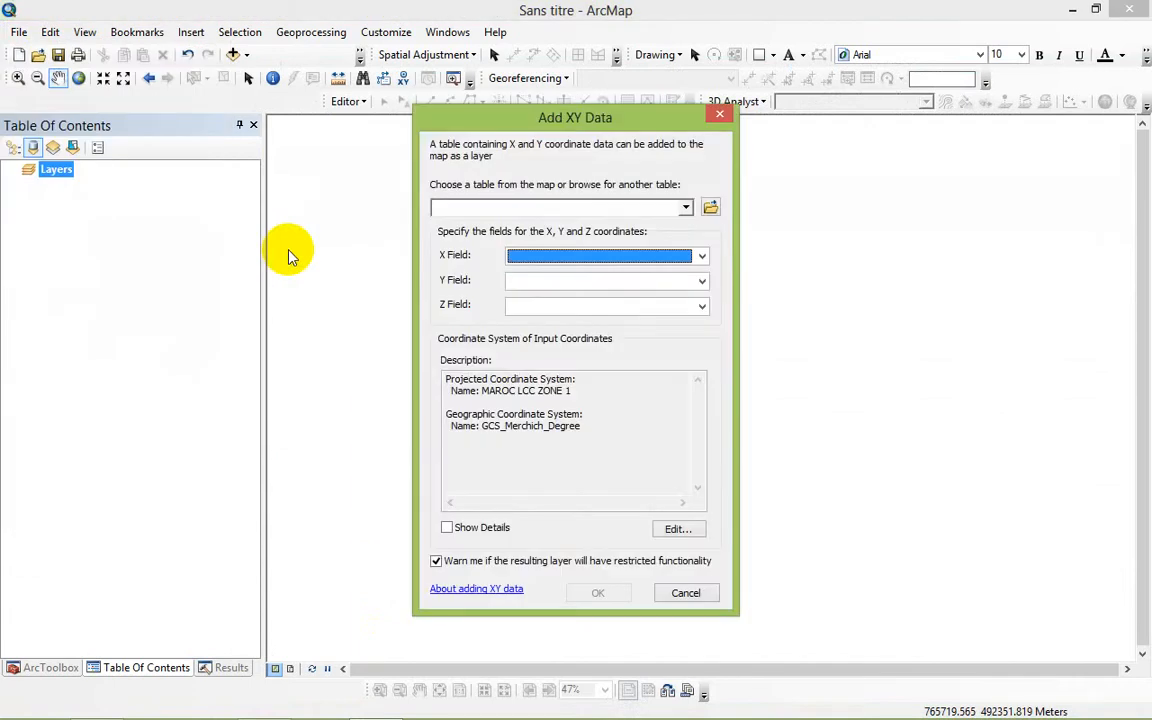
- Choose the sheet Feuil1$ of Classeur2.xls in the krigeage folder as the XY data table
left_click(712, 207)
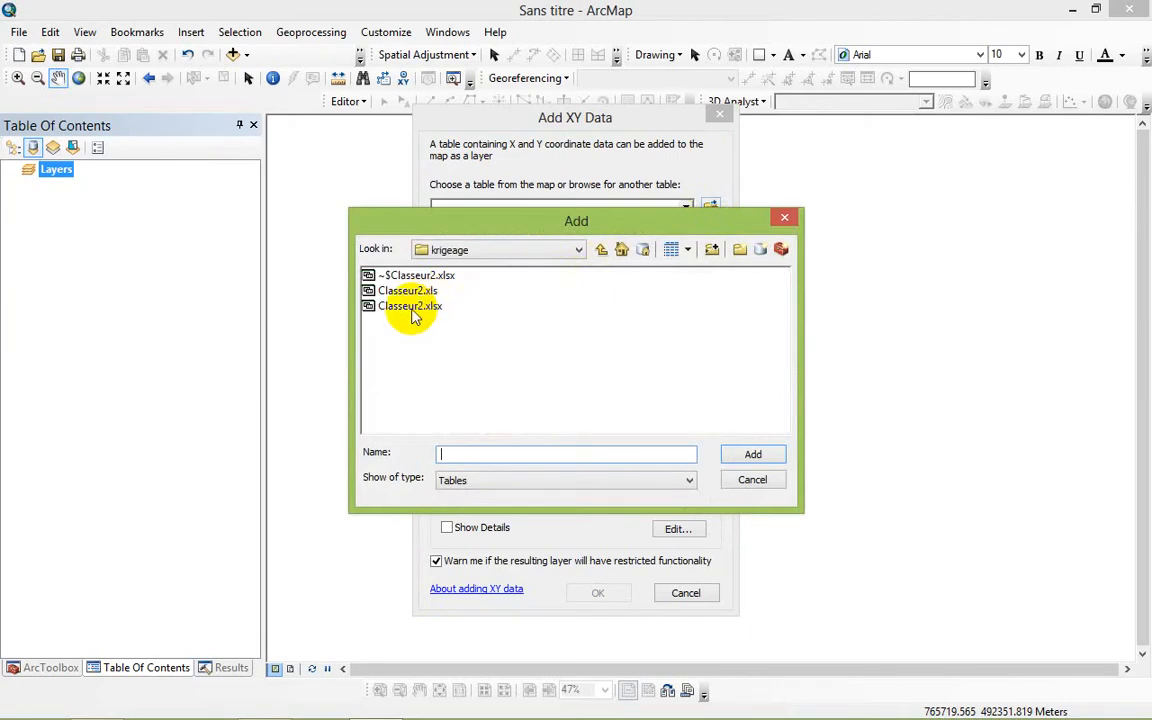
left_click(413, 313)
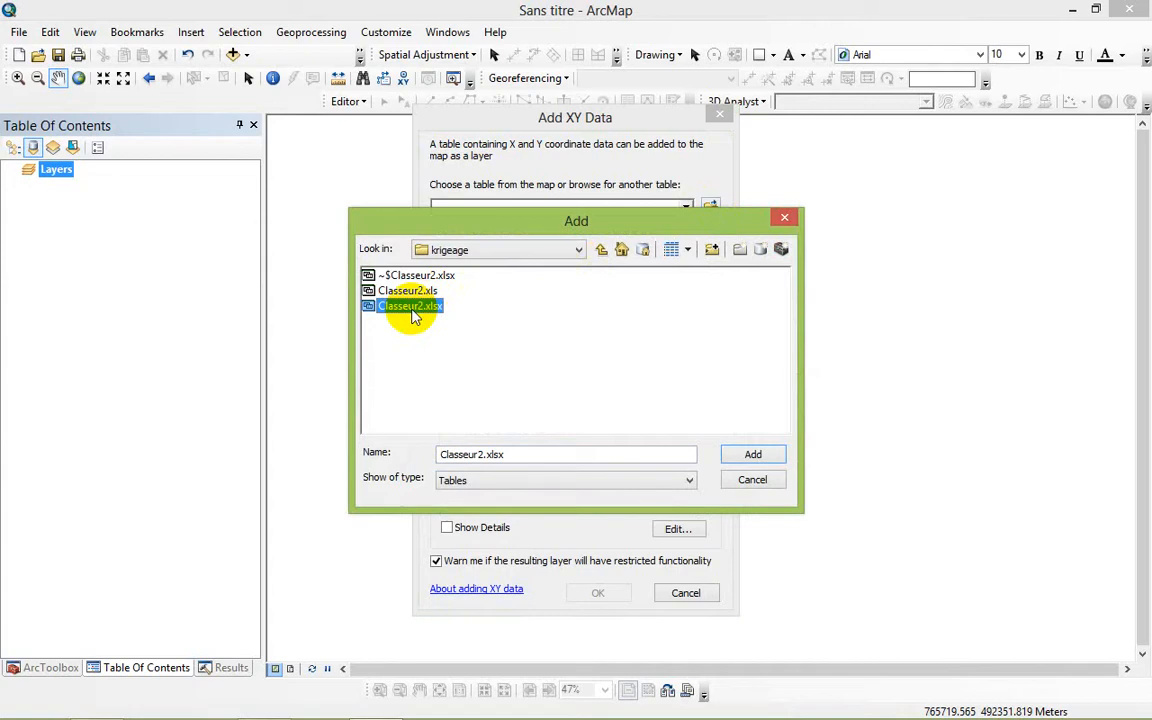
left_click(441, 328)
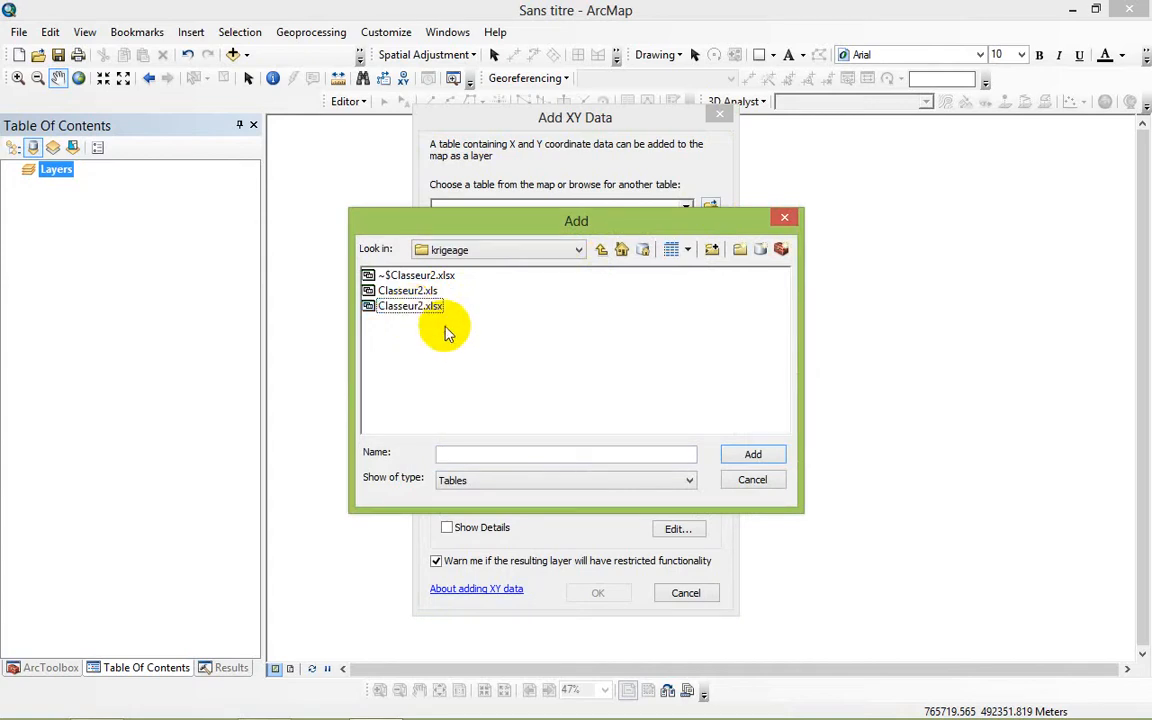
left_click(432, 311)
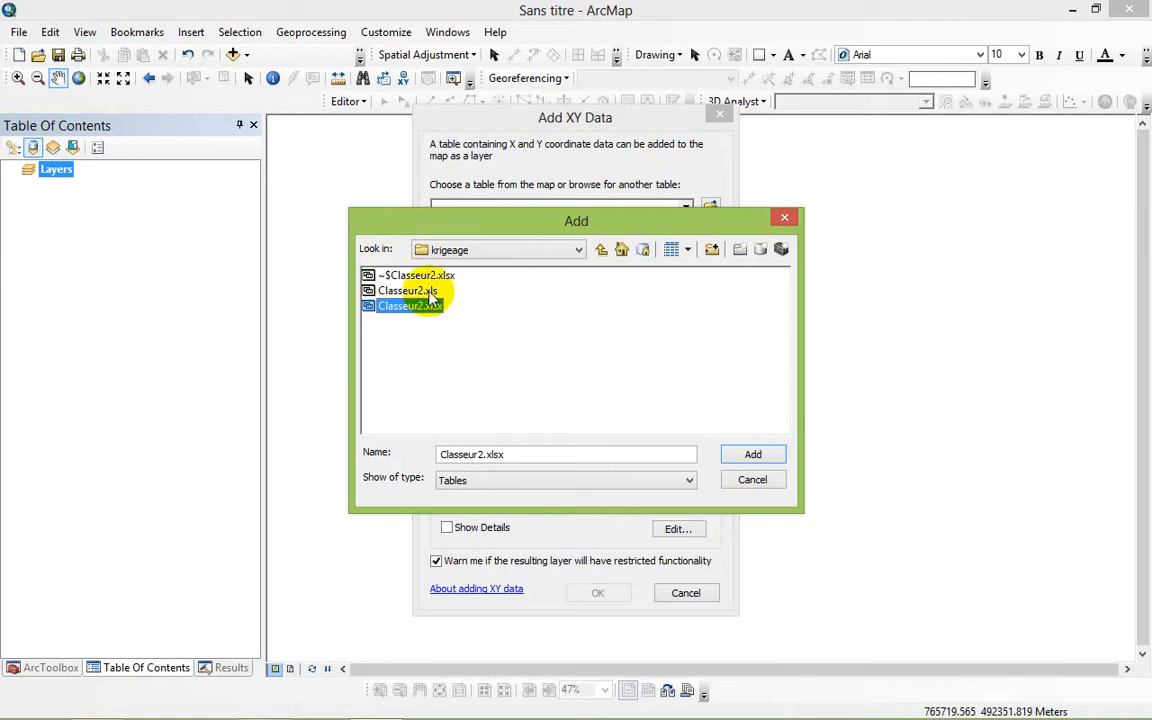
left_click(432, 294)
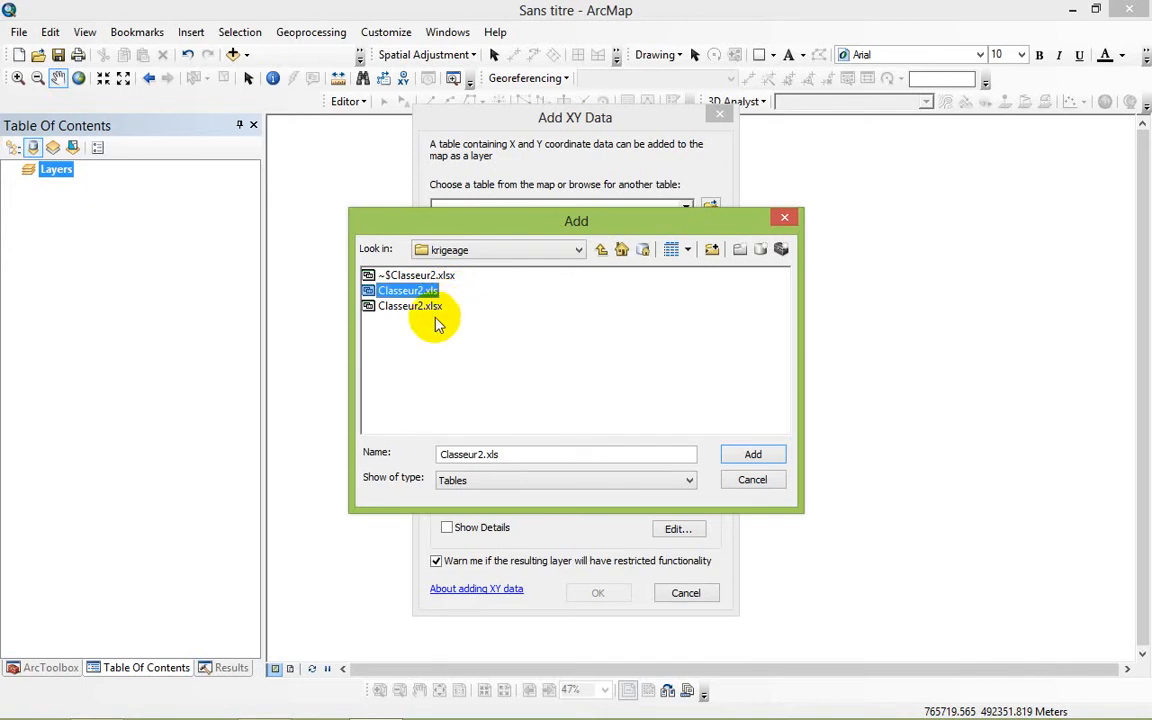
left_click(432, 308)
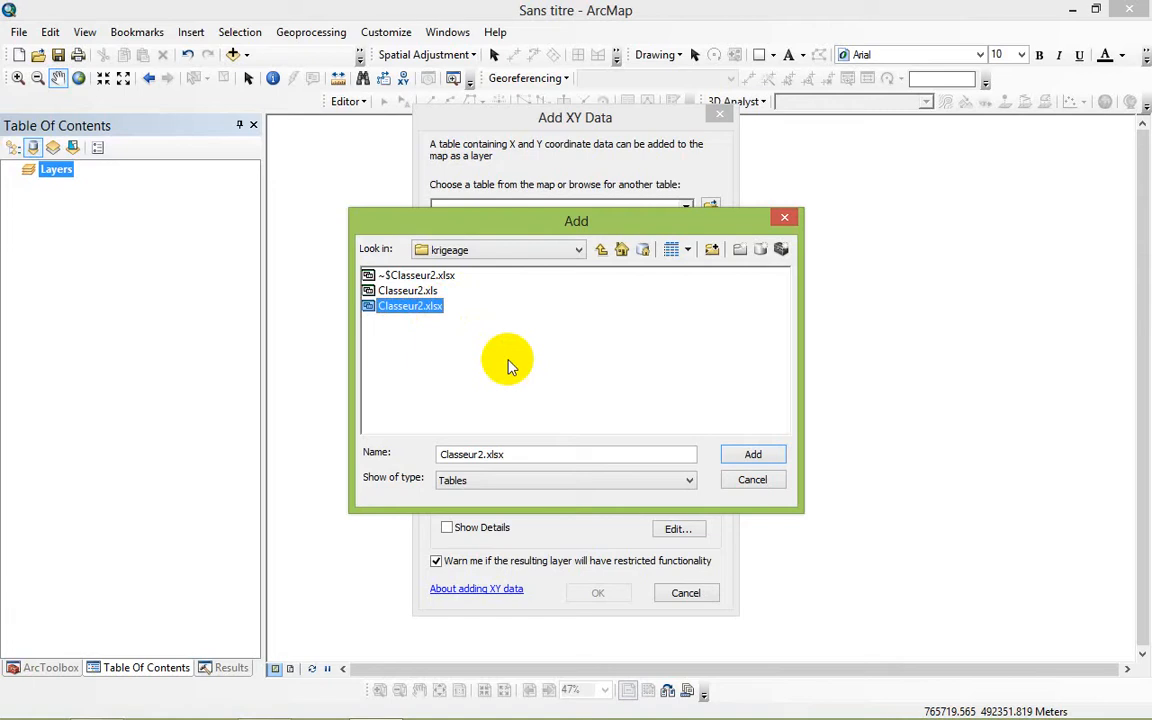
left_click(423, 292)
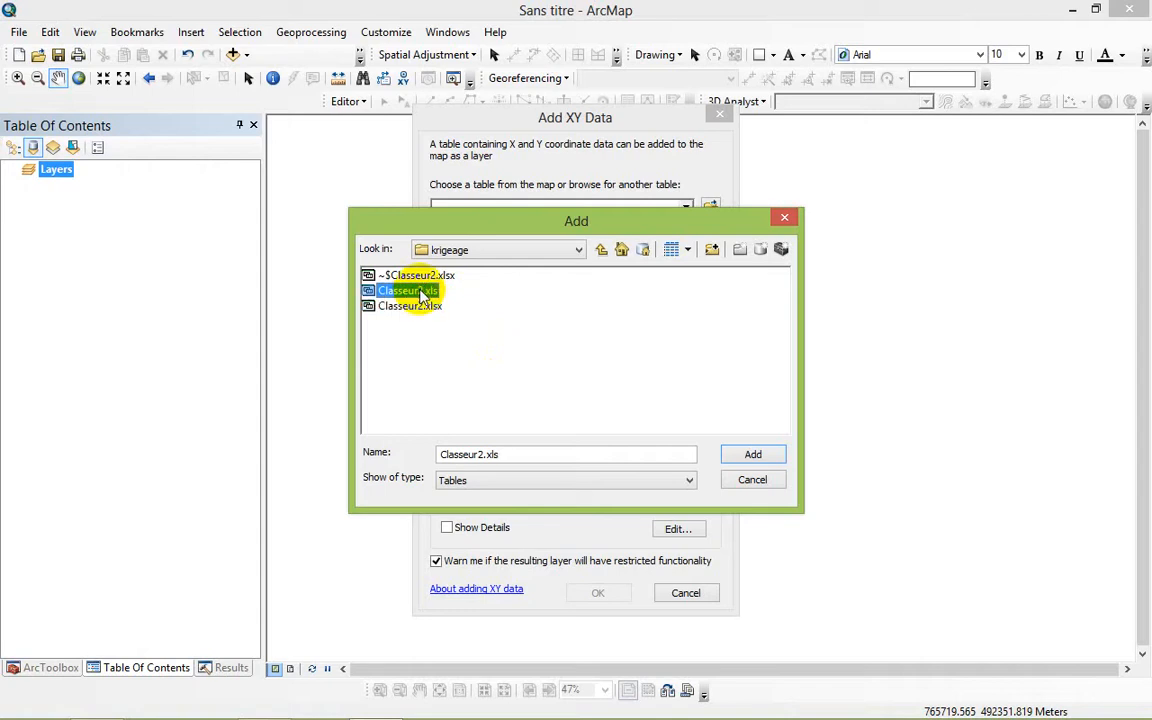
left_click(748, 456)
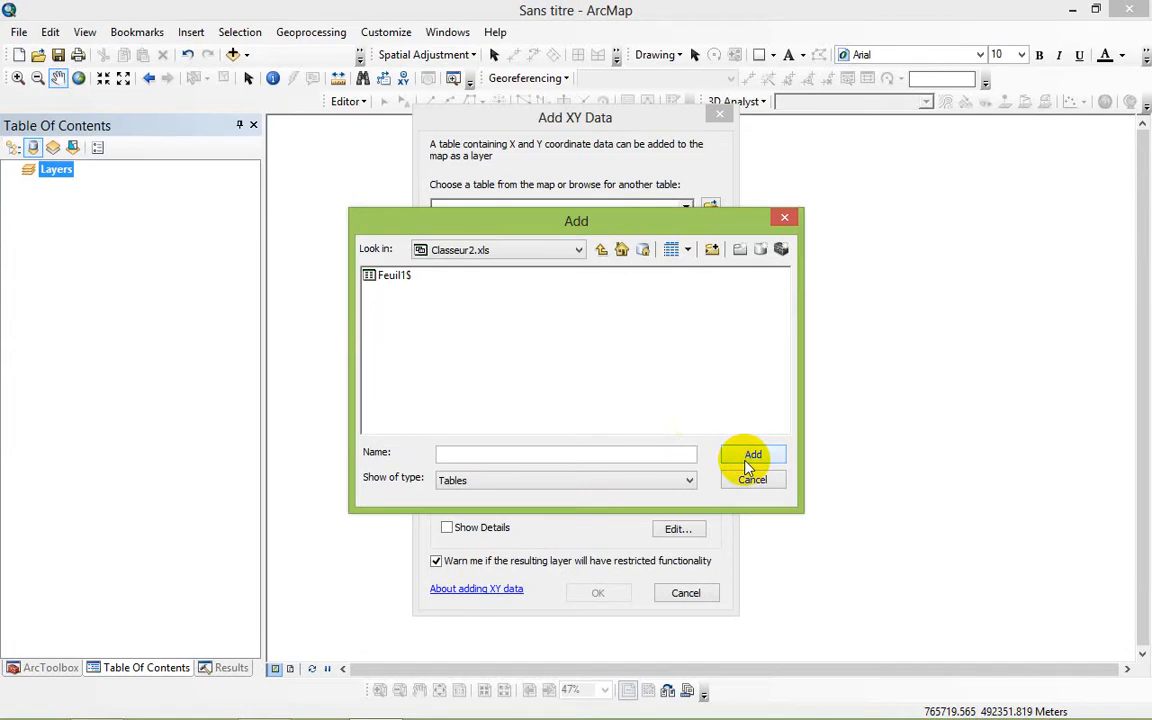
left_click(392, 275)
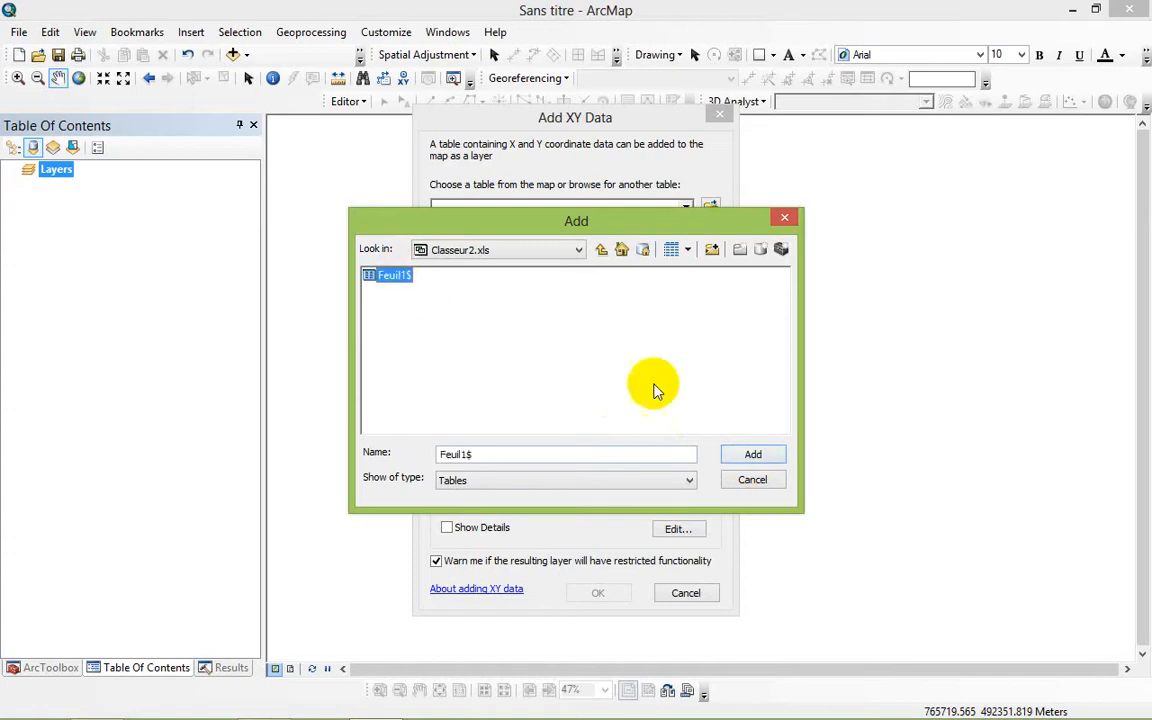
left_click(753, 456)
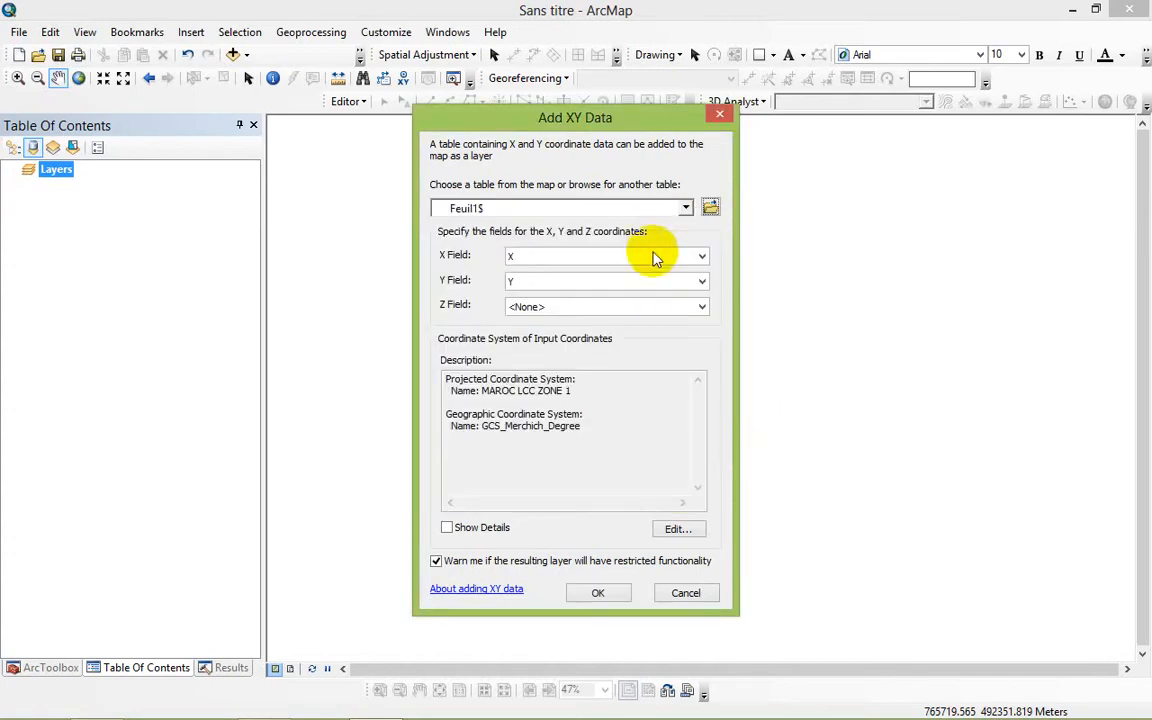
- Assign the X column as the X field and the Y column as the Y field
left_click(656, 256)
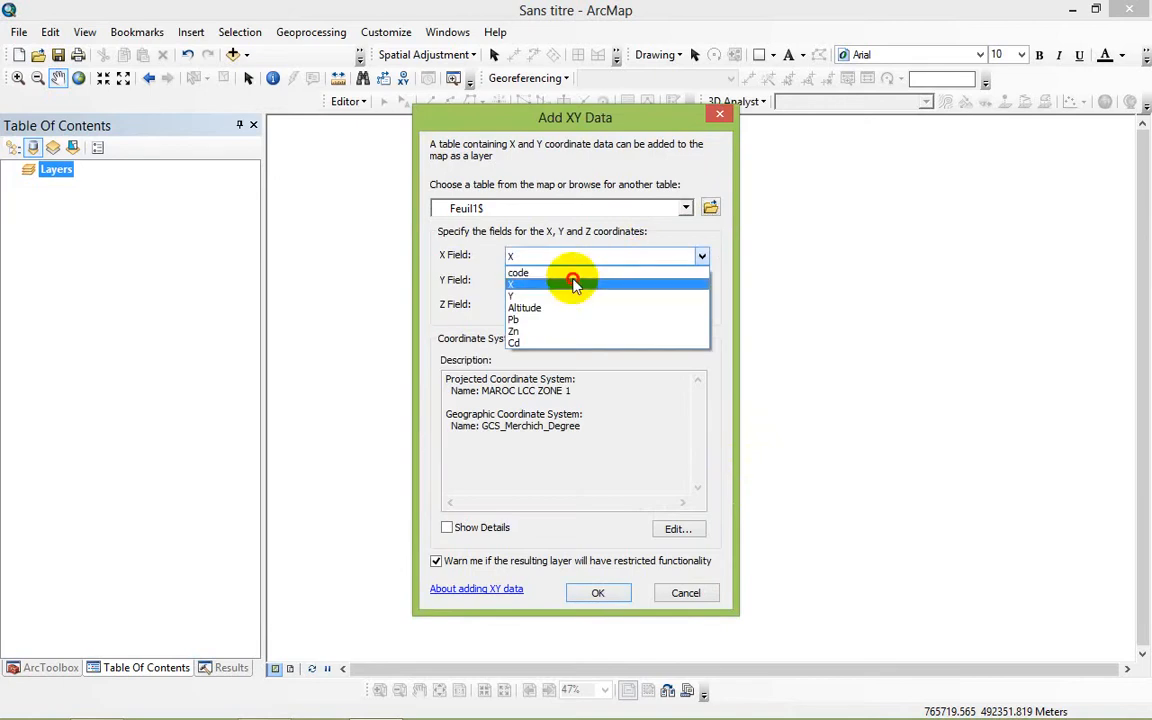
left_click(571, 284)
left_click(585, 282)
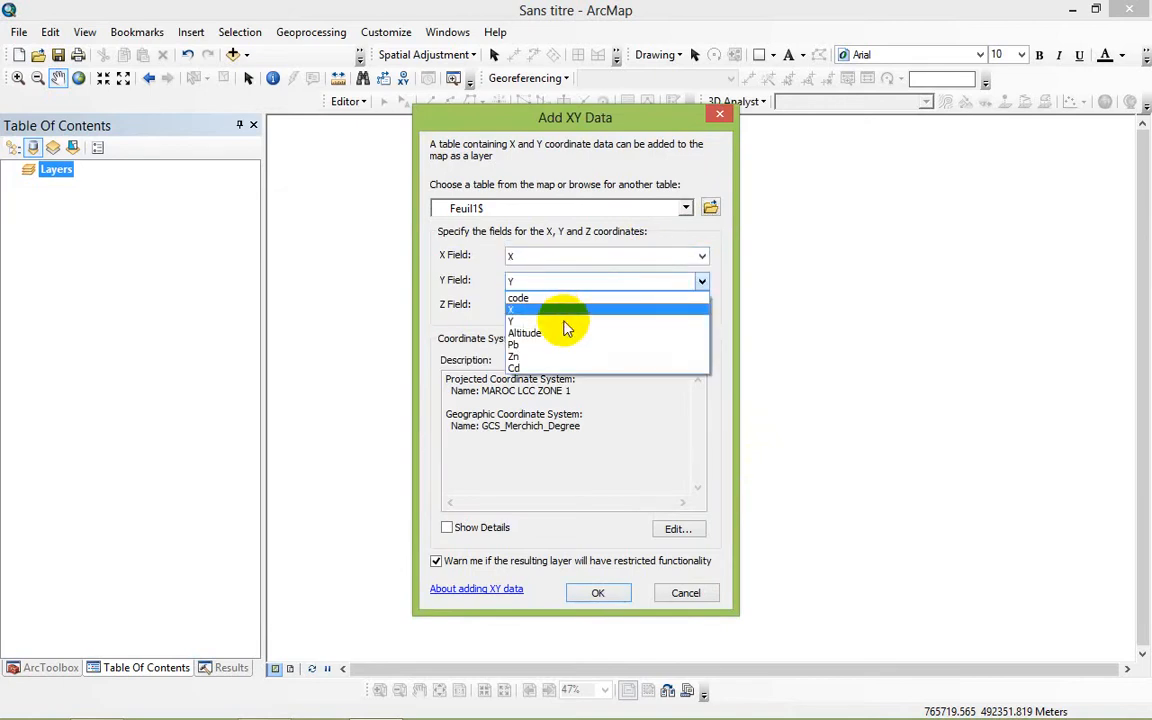
left_click(566, 321)
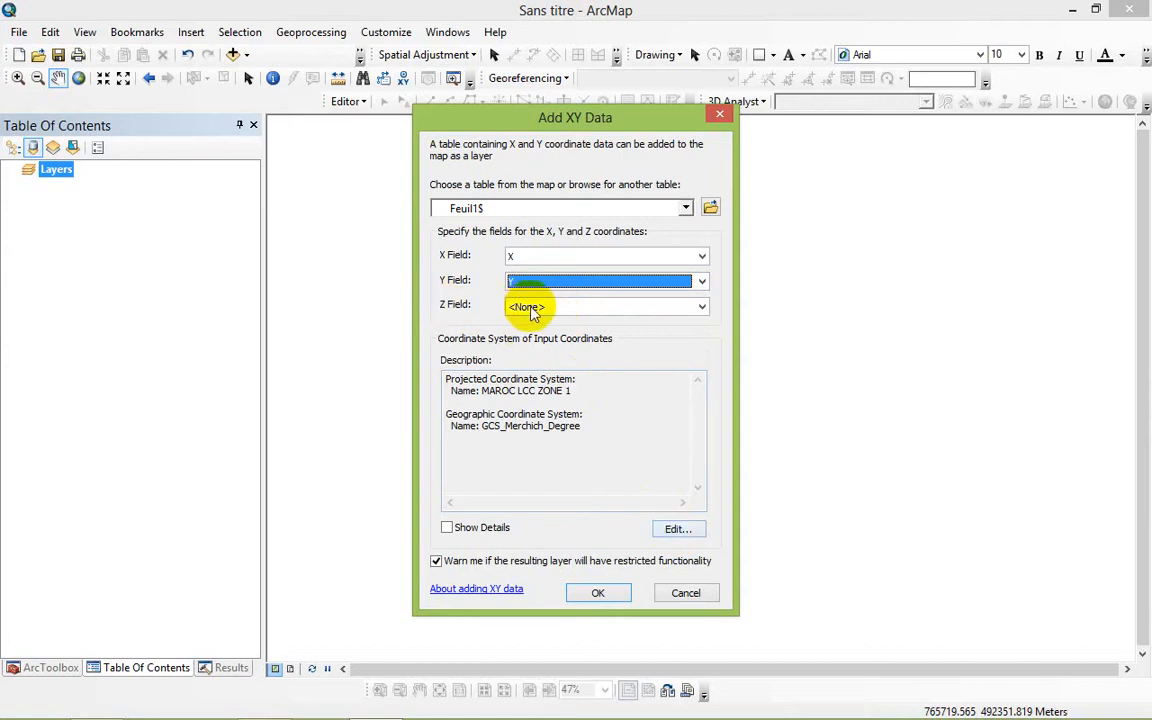
- Set the input coordinate system to MAROC LCC ZONE 1 and add the points to the map as a layer
left_click(672, 530)
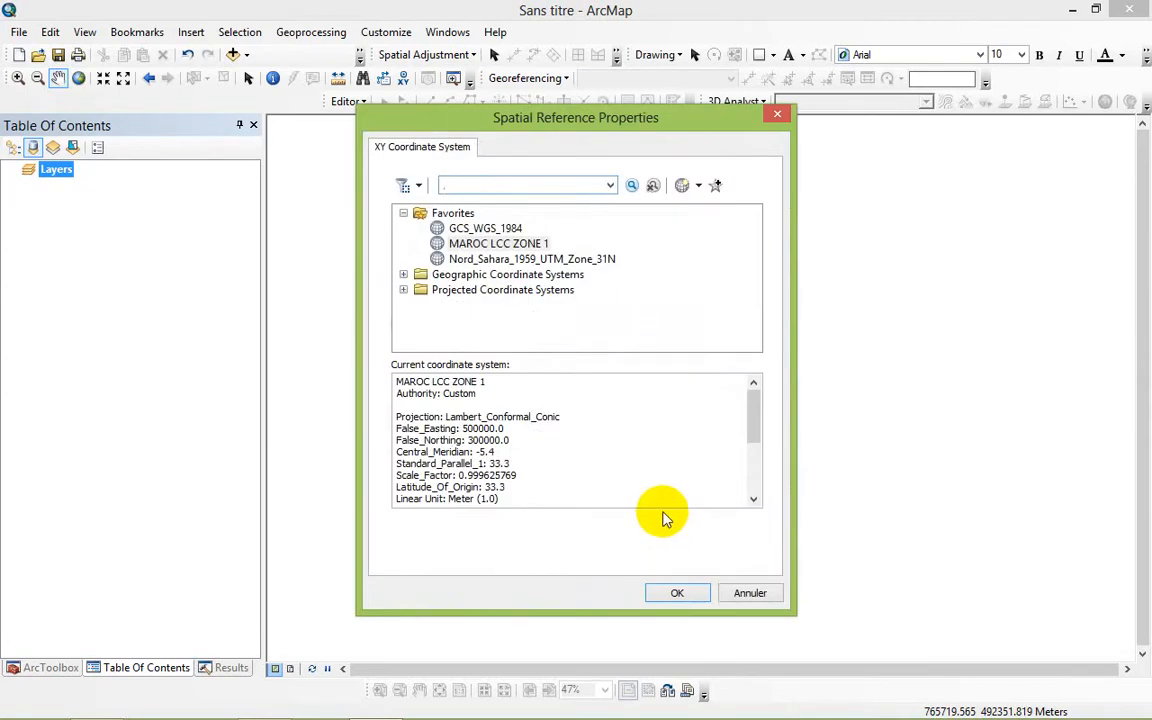
left_click(500, 242)
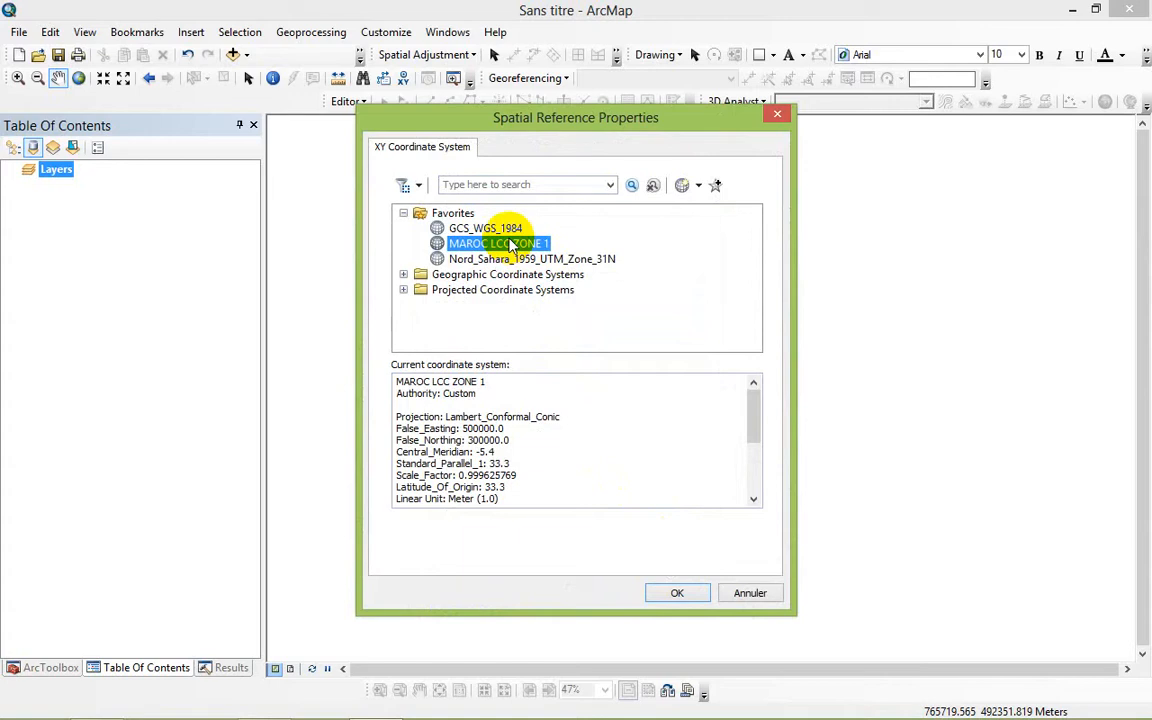
left_click(672, 594)
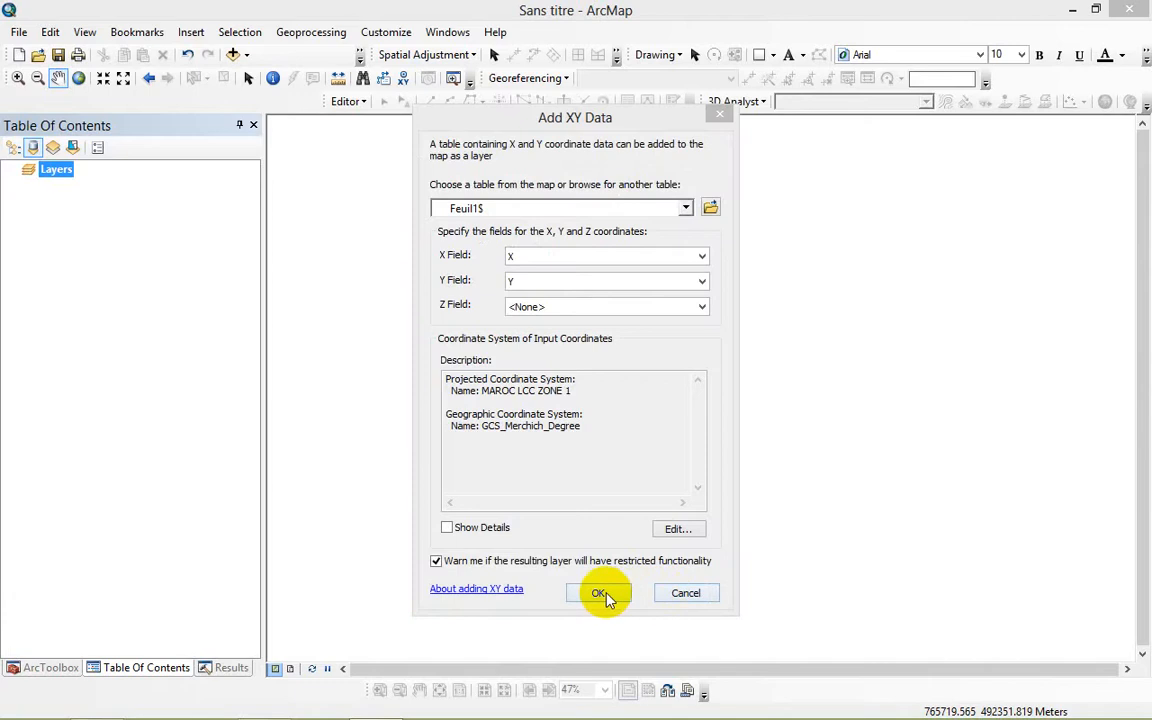
left_click(600, 594)
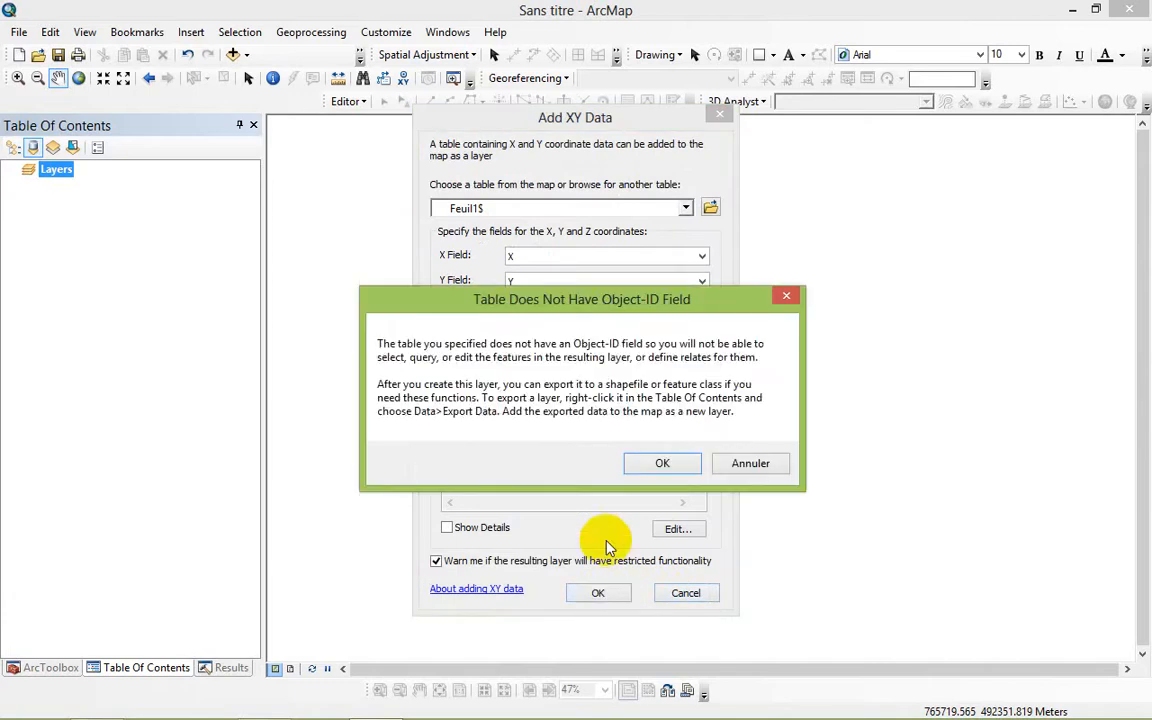
left_click(645, 463)
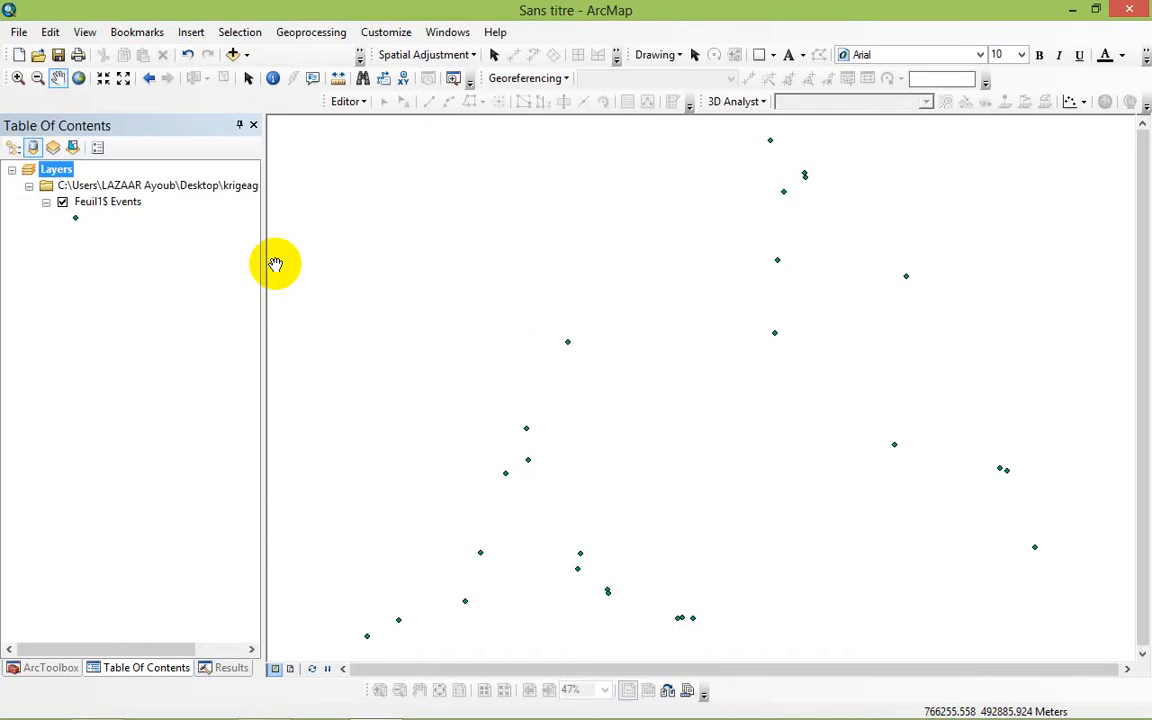
- Export all features of the Feuil1$ Events layer to the shapefile cordonnées23.shp in the krigeage folder
left_click(110, 201)
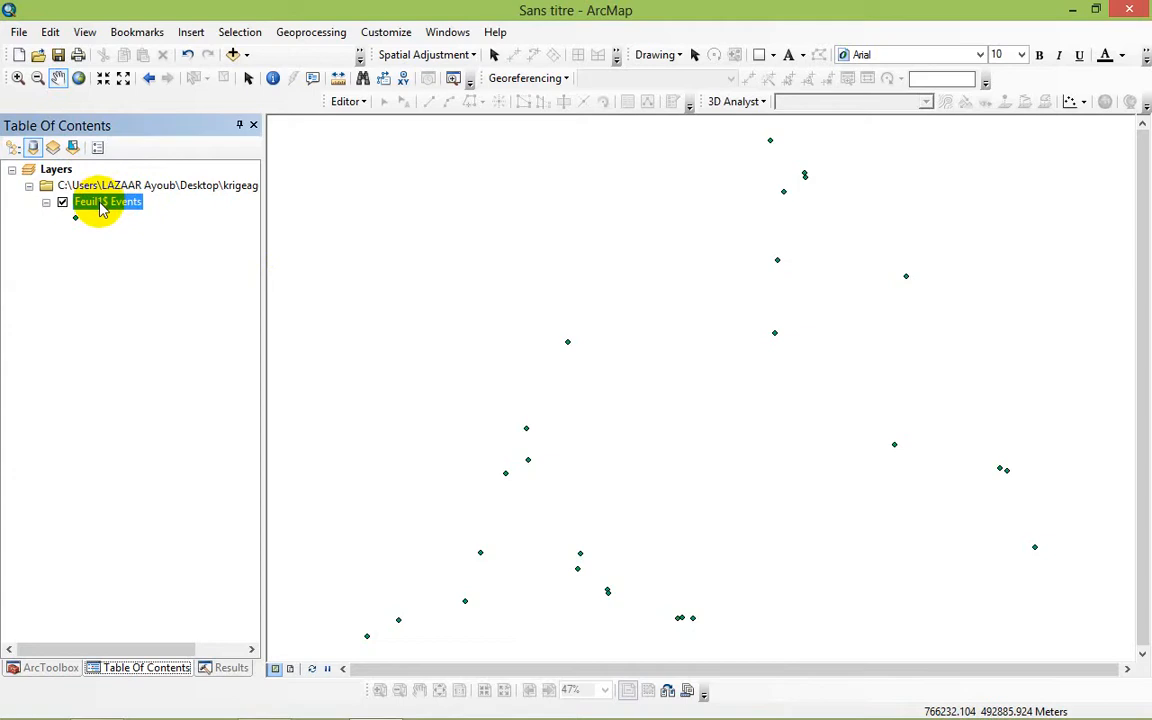
right_click(100, 207)
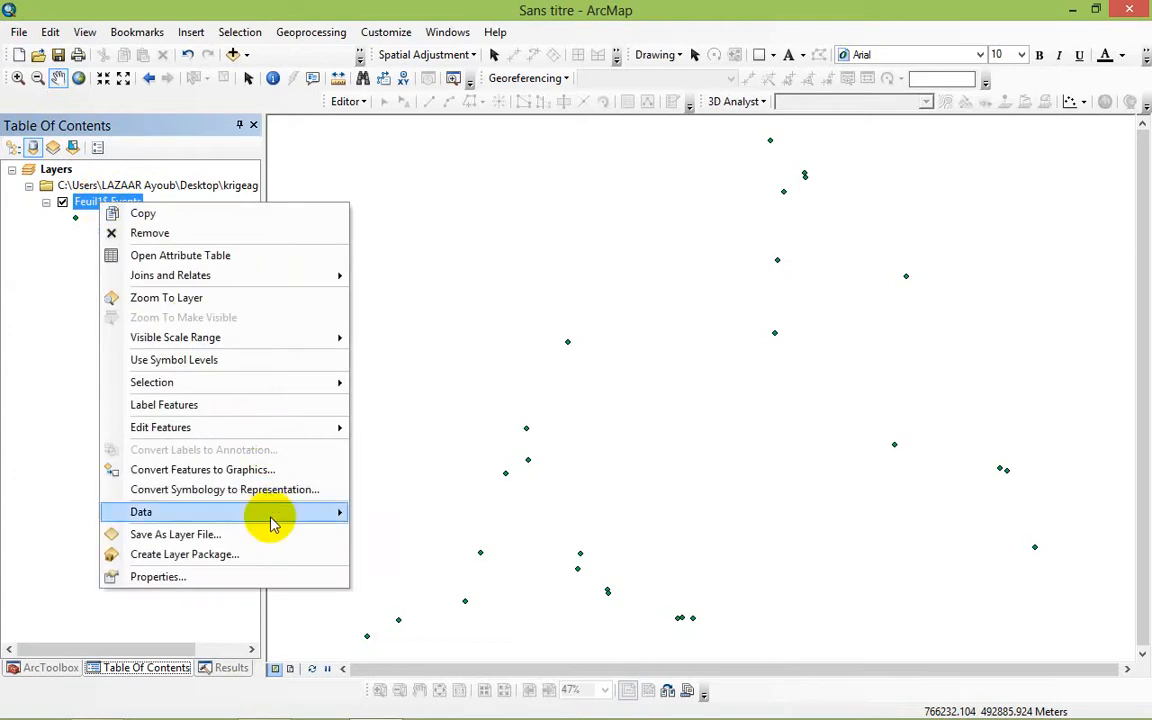
mouse_move(273, 524)
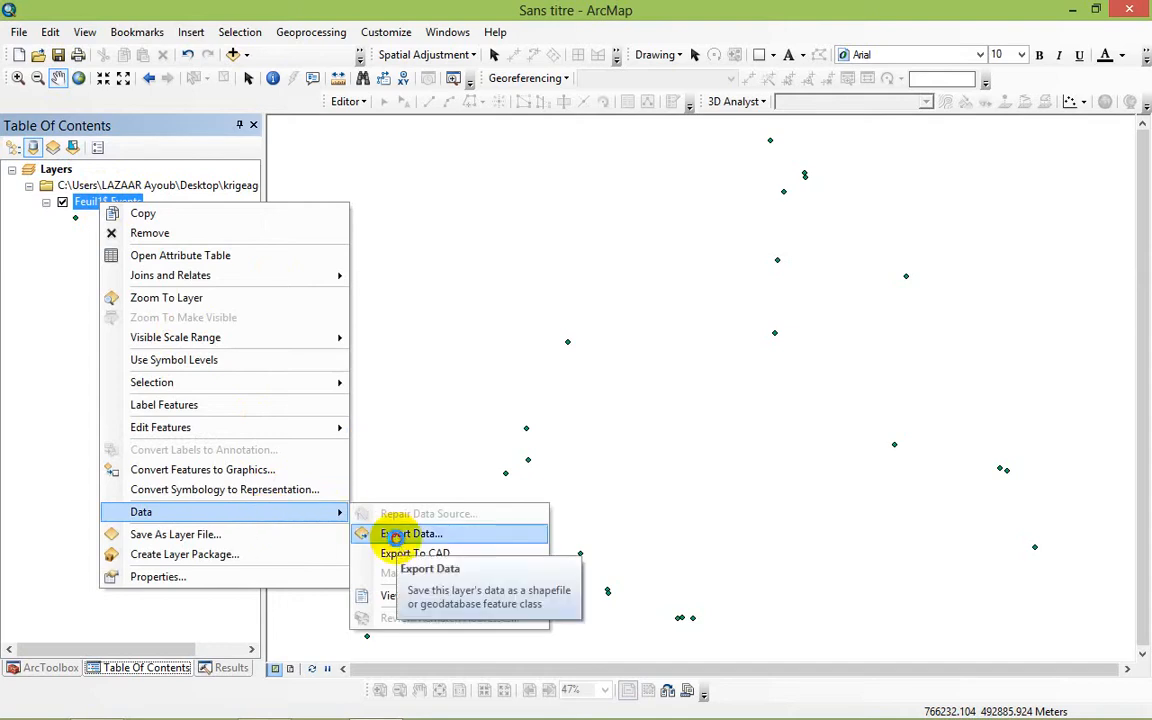
left_click(395, 536)
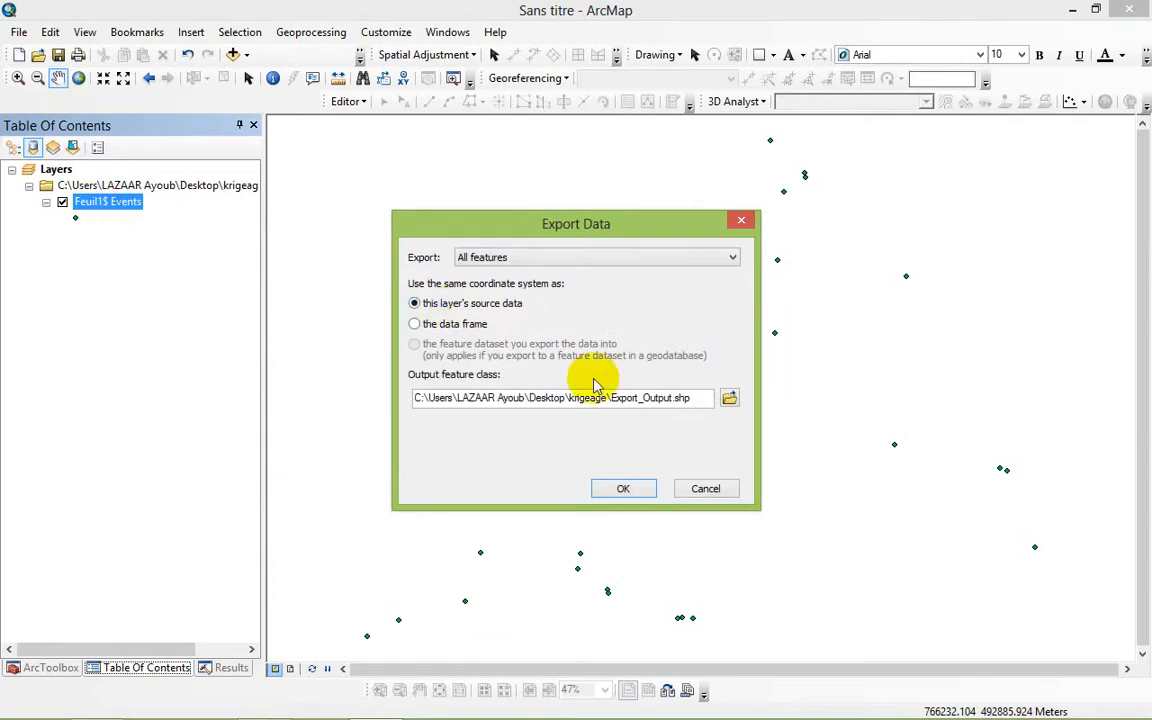
left_click(730, 399)
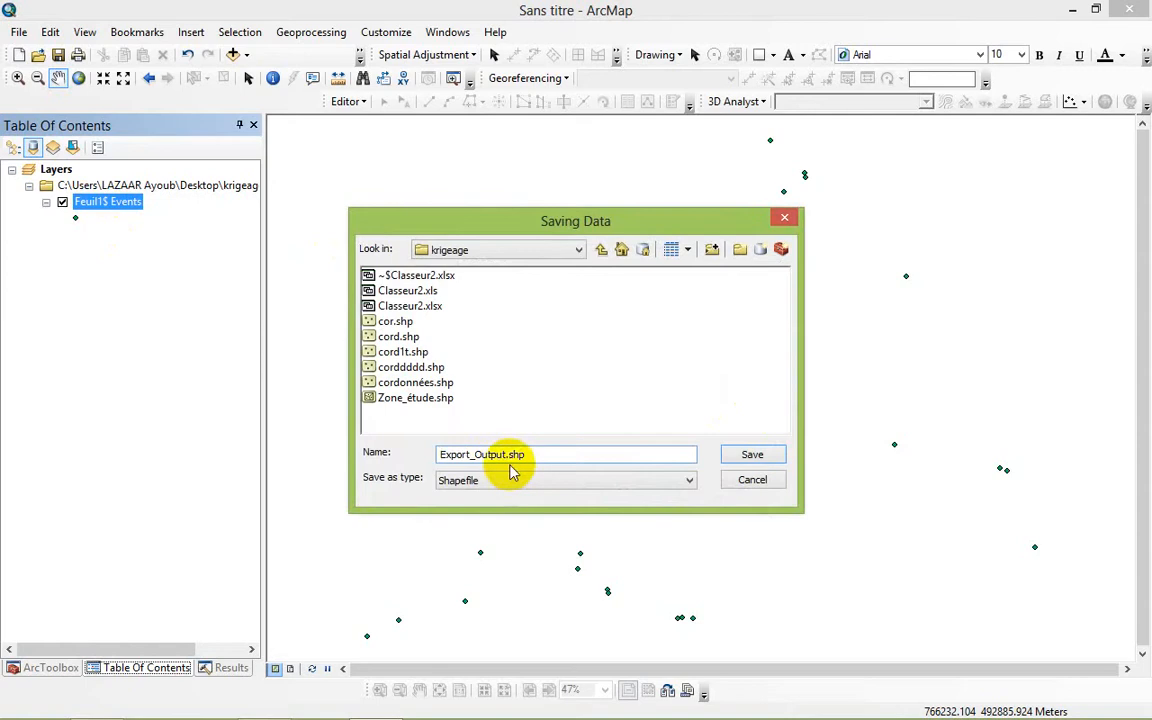
left_click_drag(508, 454, 404, 454)
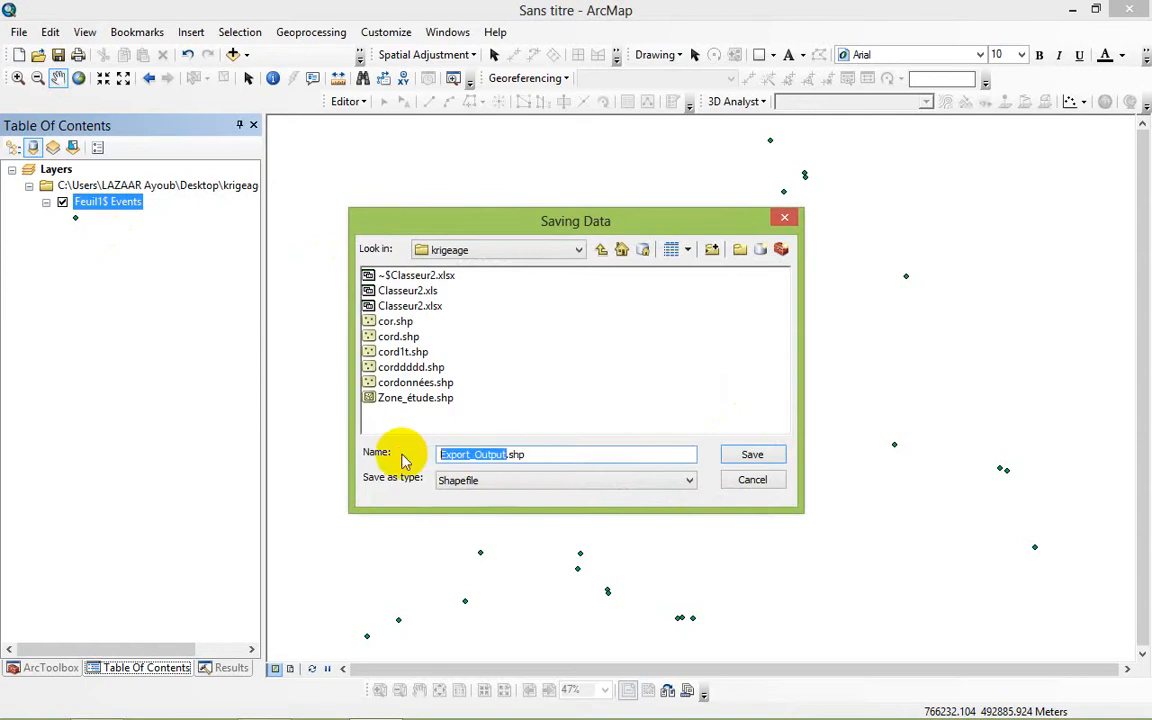
type("cordo")
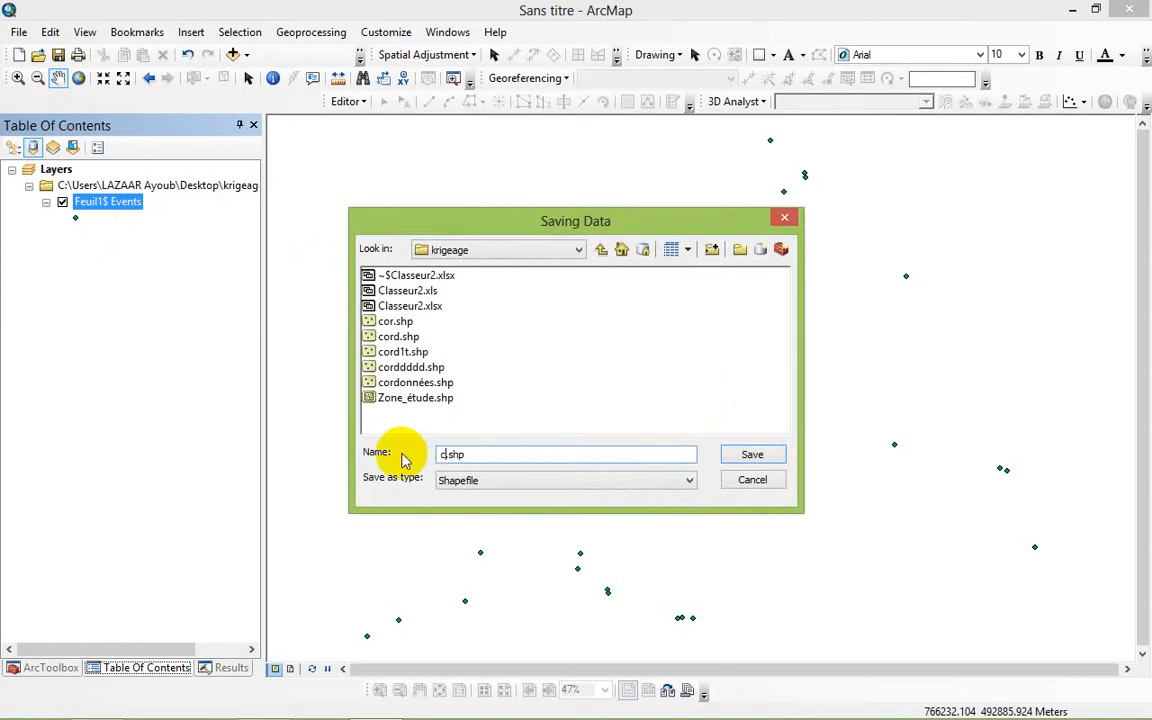
type("nnées23")
left_click(748, 454)
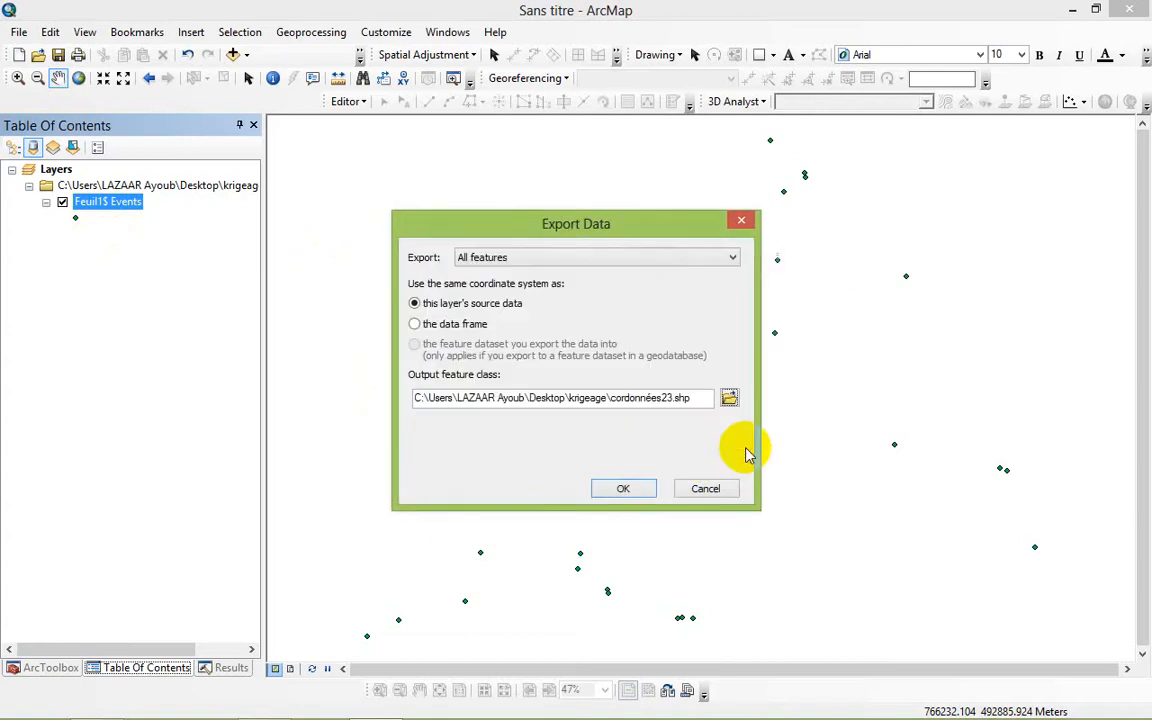
left_click(621, 489)
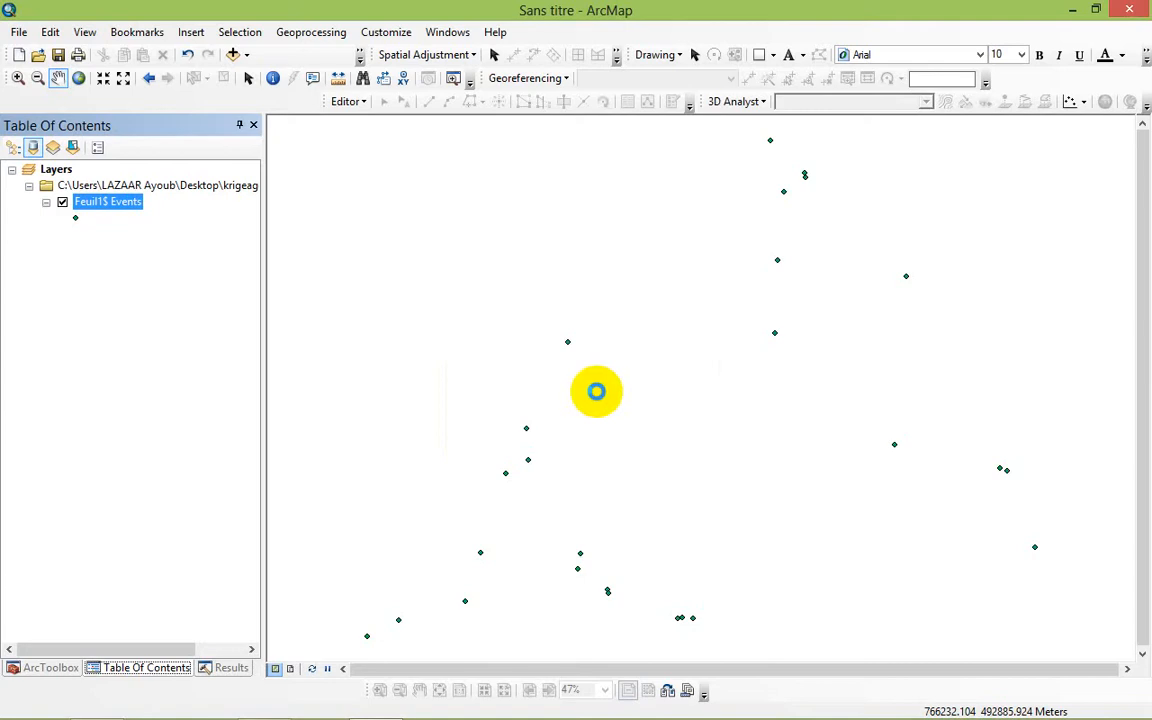
- Add the exported cordonnées23 shapefile to the map as a layer and remove the Feuil1$ Events layer
left_click(619, 437)
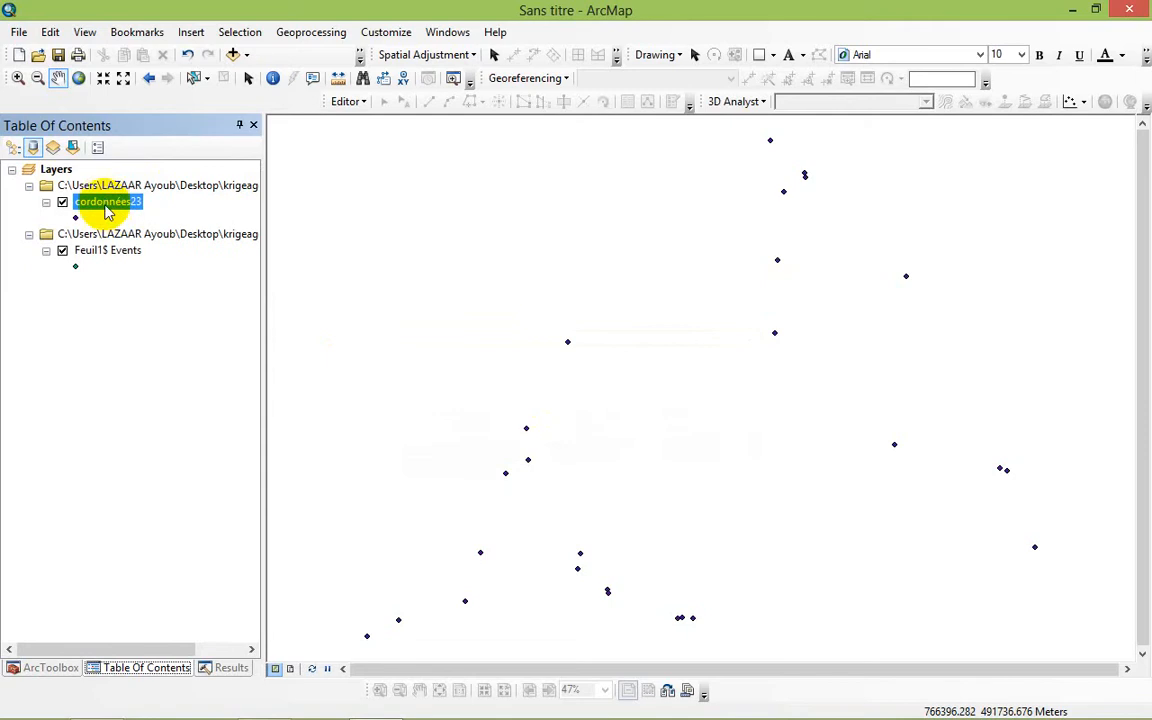
left_click(95, 251)
right_click(95, 251)
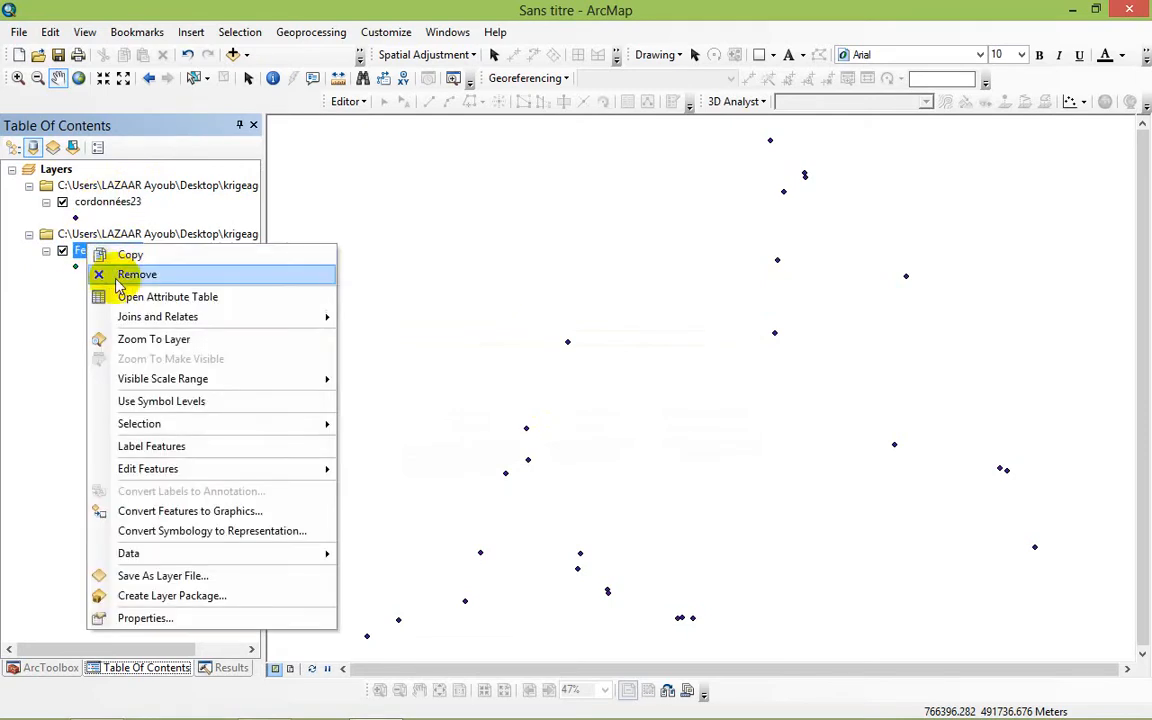
left_click(118, 274)
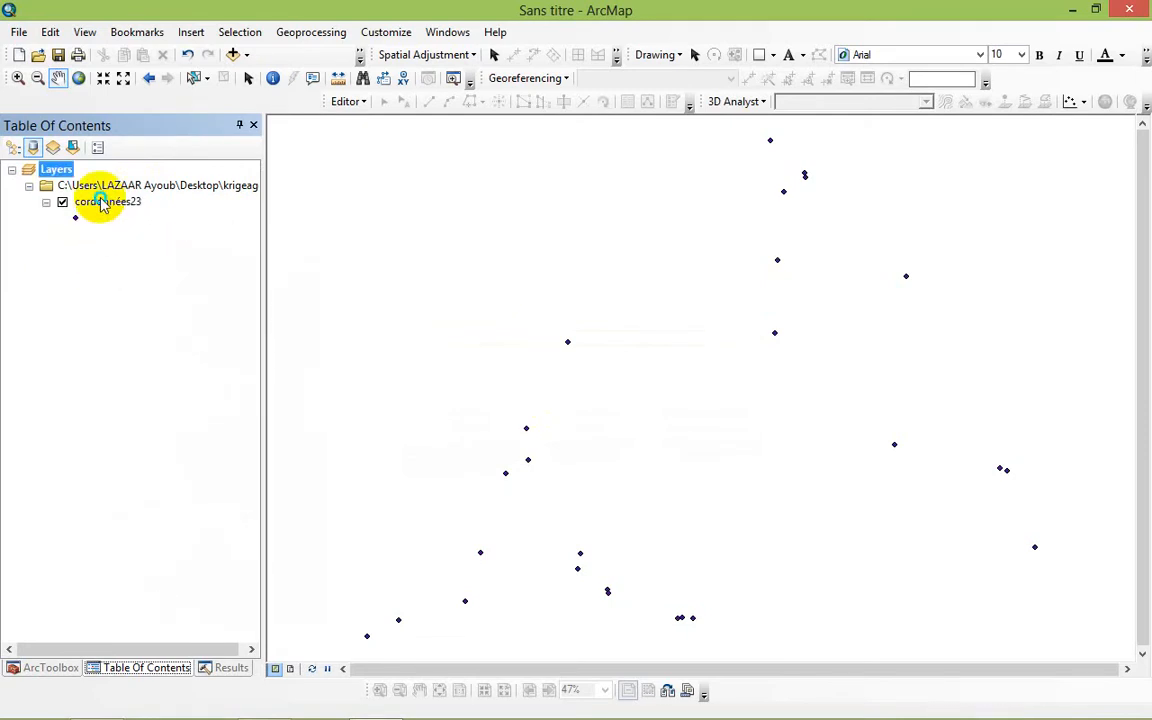
- Examine the Pb, Zn and Cd columns in the attribute table of the cordonnées23 layer, and close the table
right_click(100, 199)
left_click(137, 251)
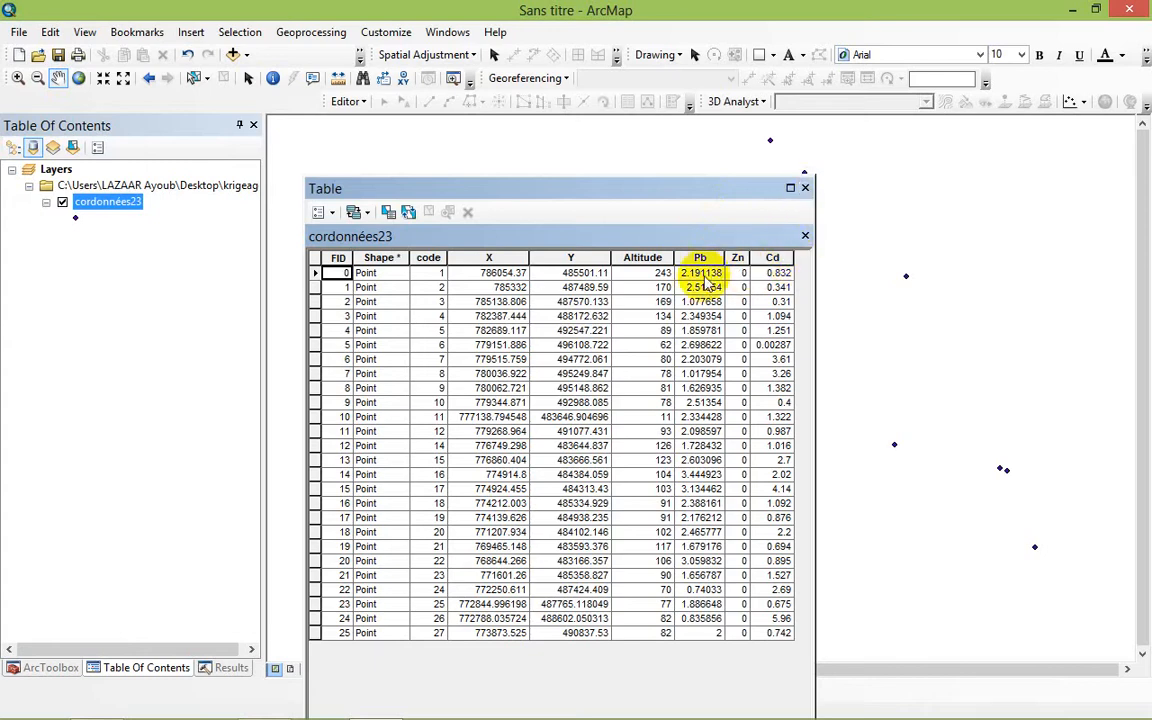
left_click(805, 188)
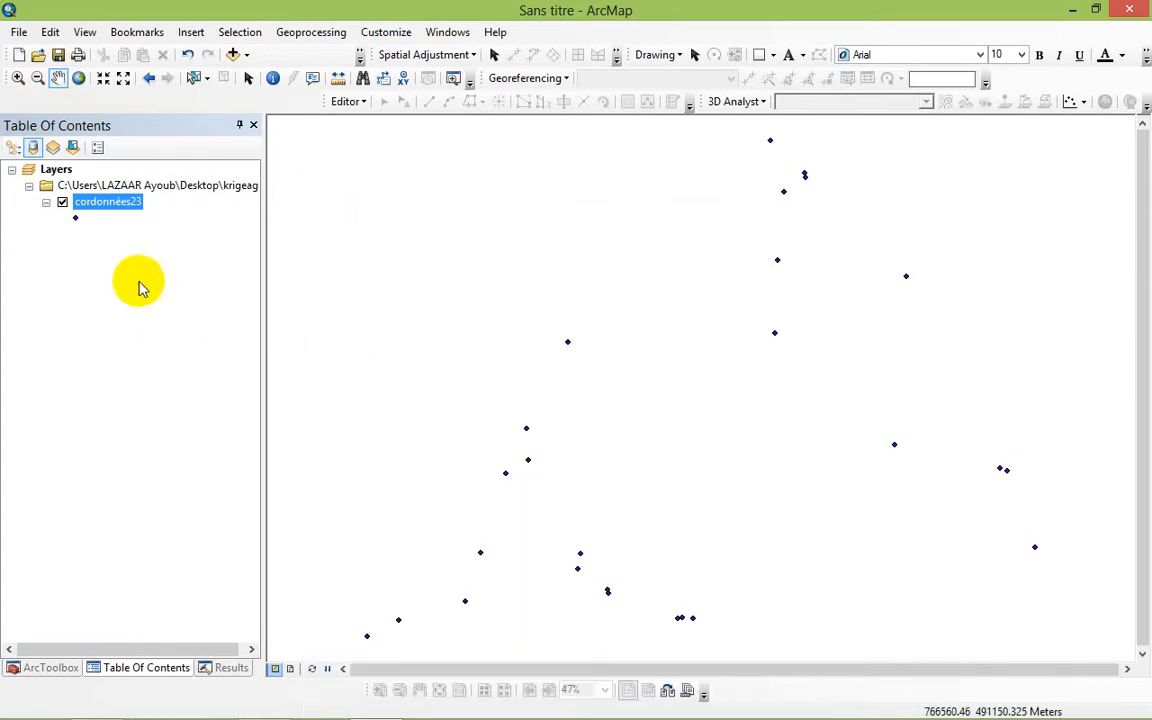
- Remove the cordonnées23 layer from the map and add the Zone_étude.shp shapefile from the krigeage folder
right_click(100, 202)
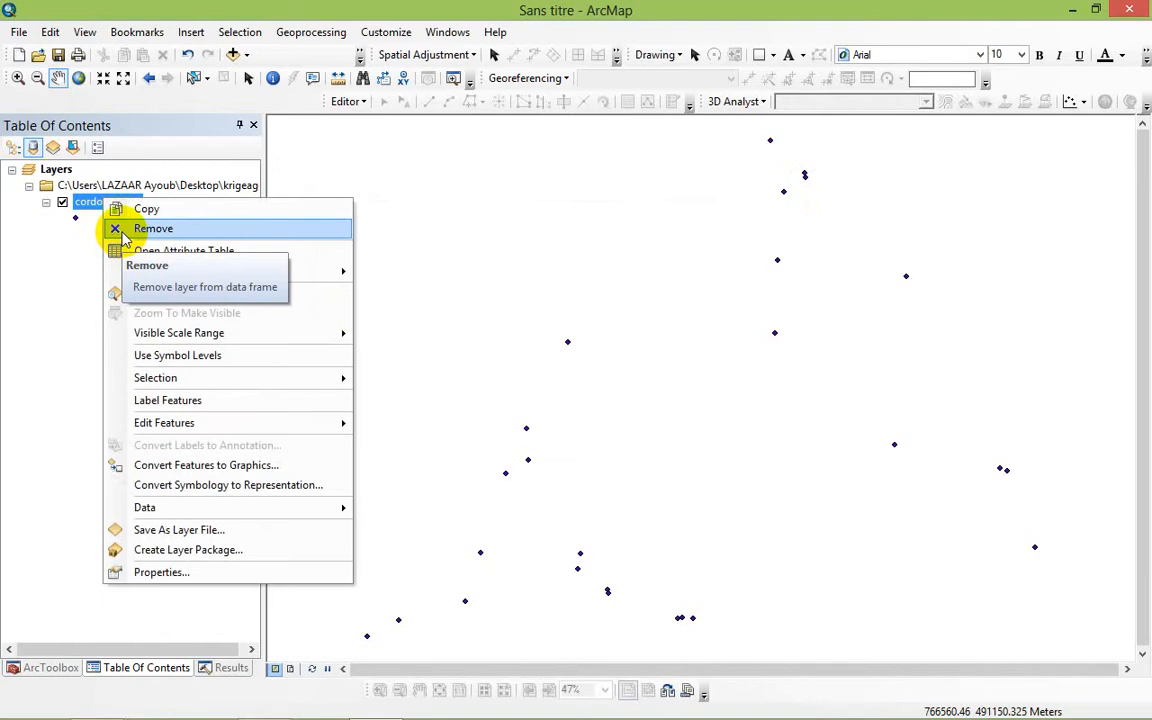
left_click(124, 231)
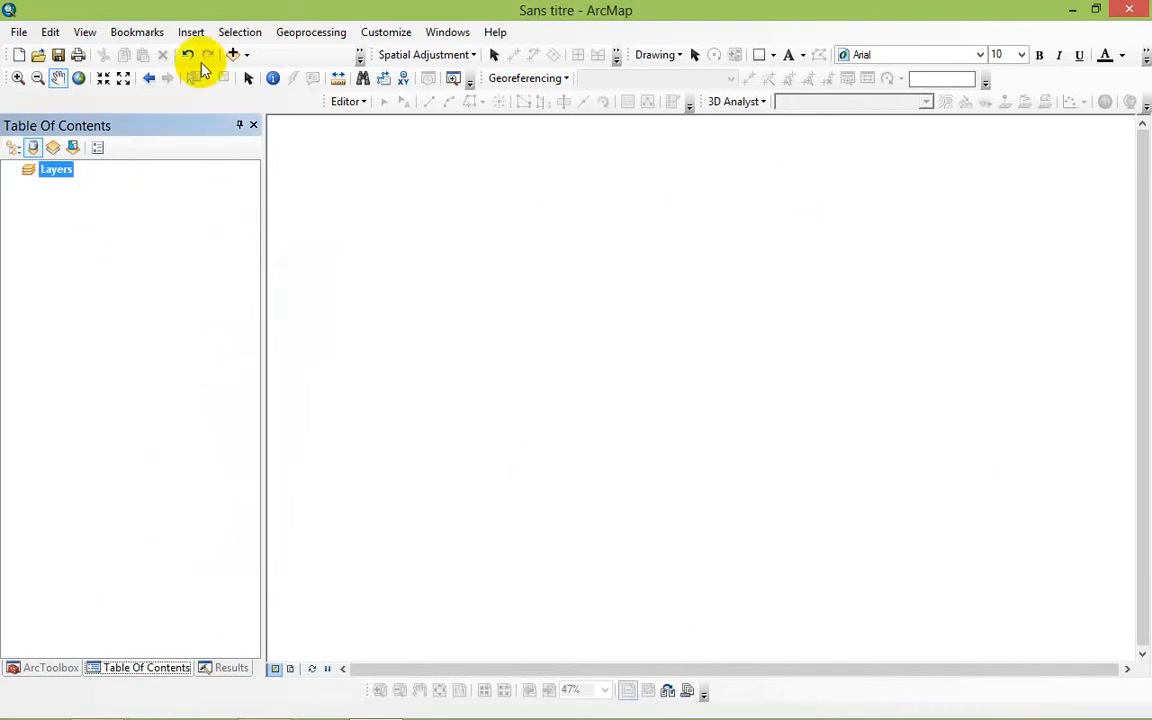
left_click(231, 55)
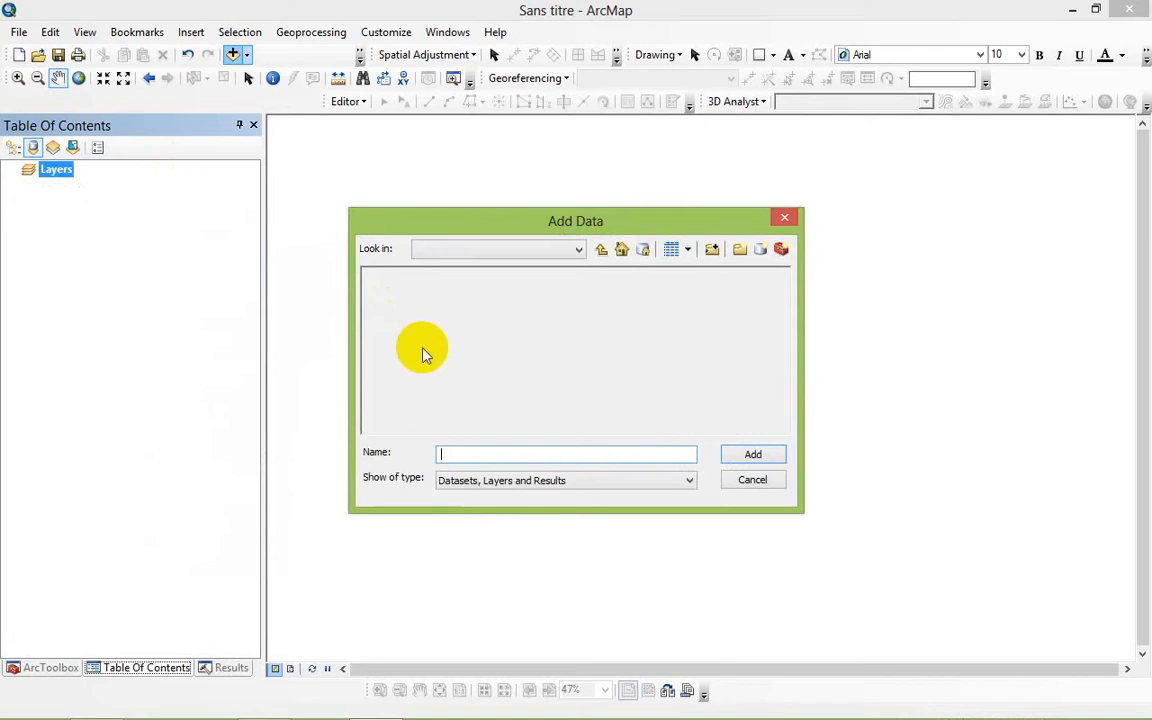
left_click(606, 251)
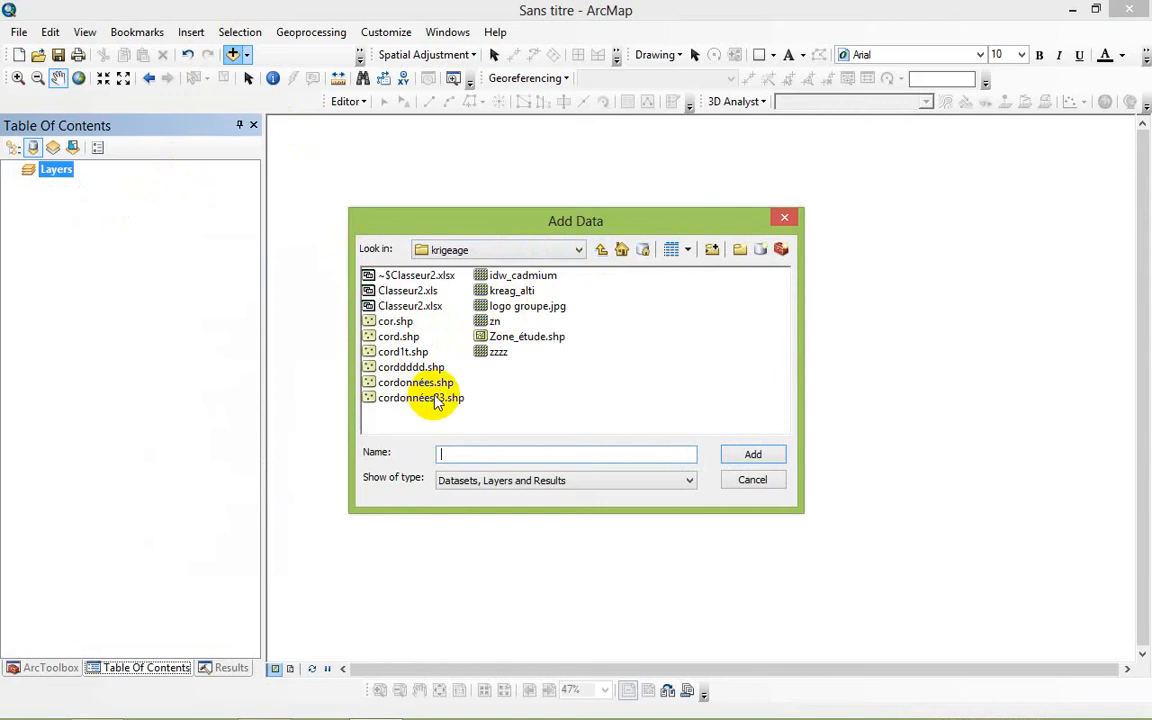
double_click(512, 336)
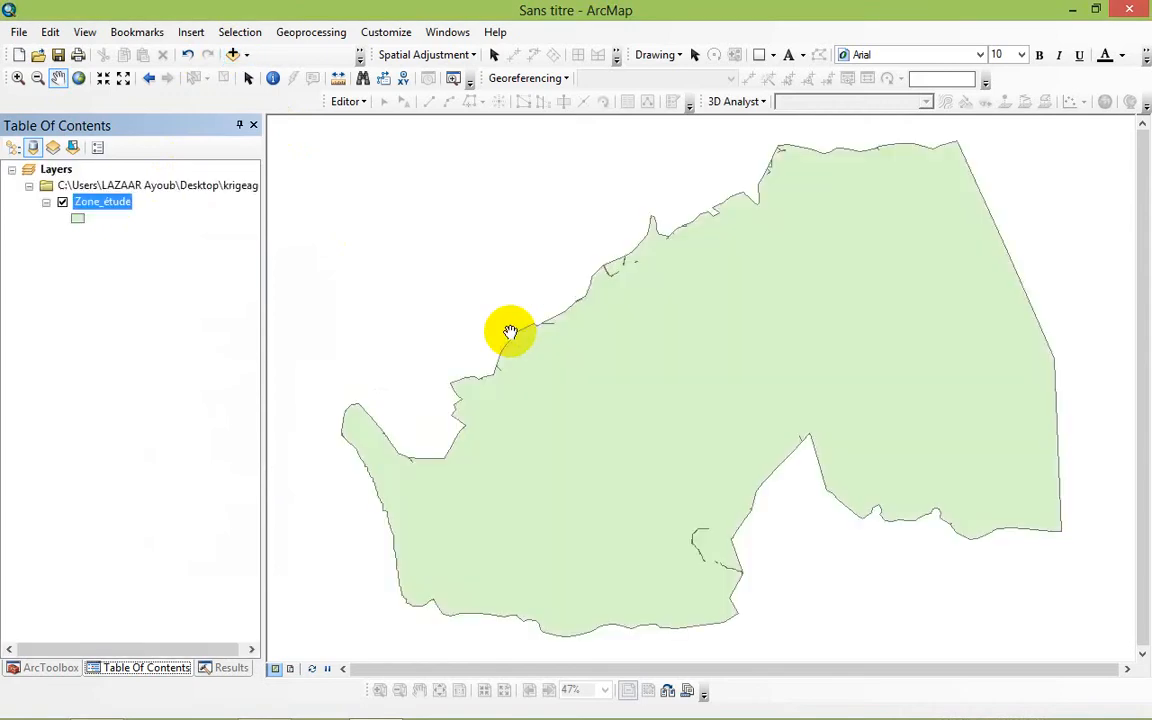
- Add the cordonnées.shp point shapefile from the krigeage folder to the map
left_click(233, 54)
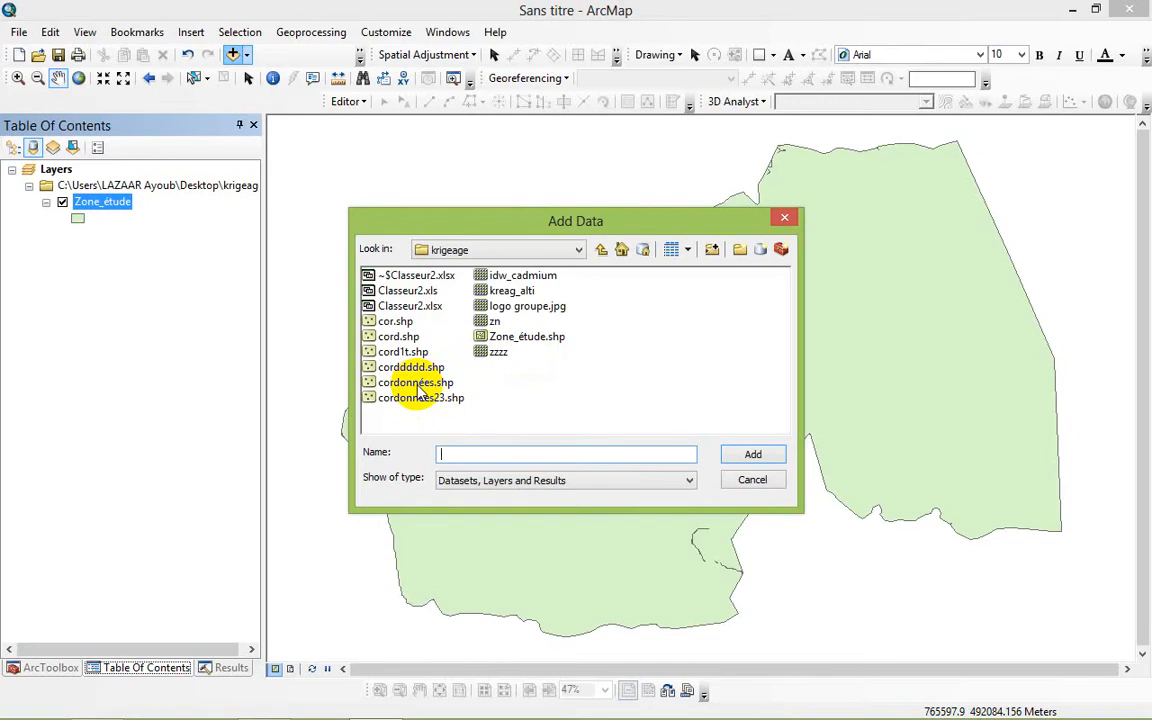
left_click(410, 383)
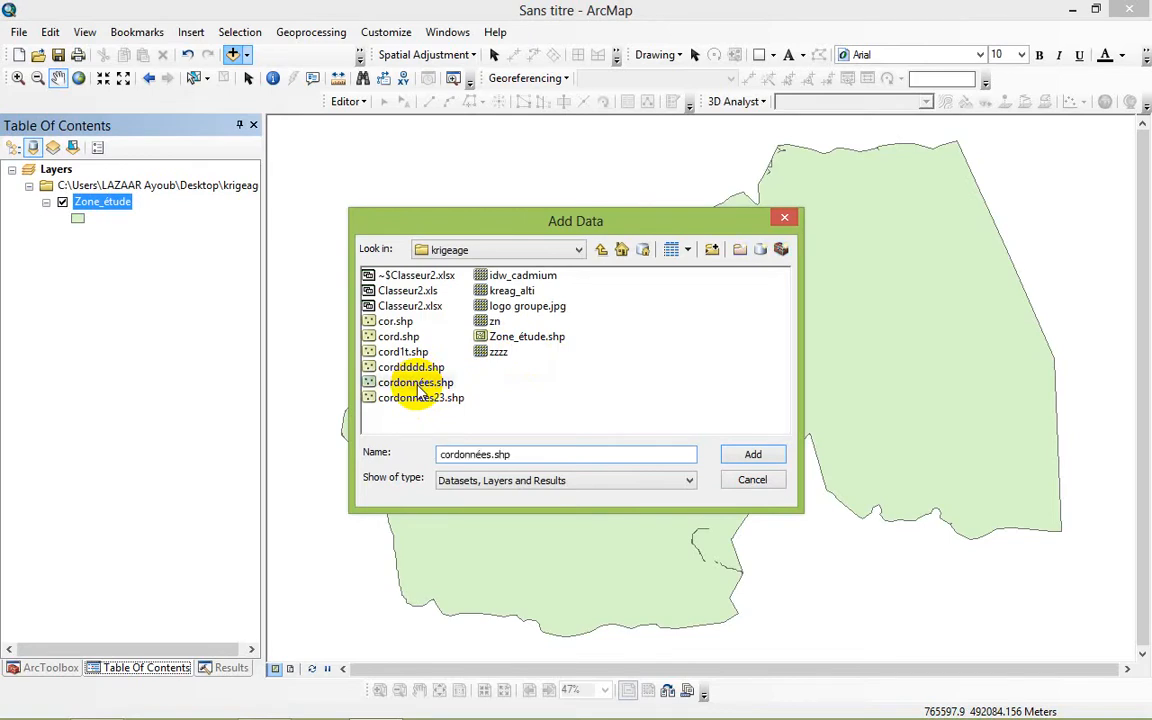
left_click(752, 456)
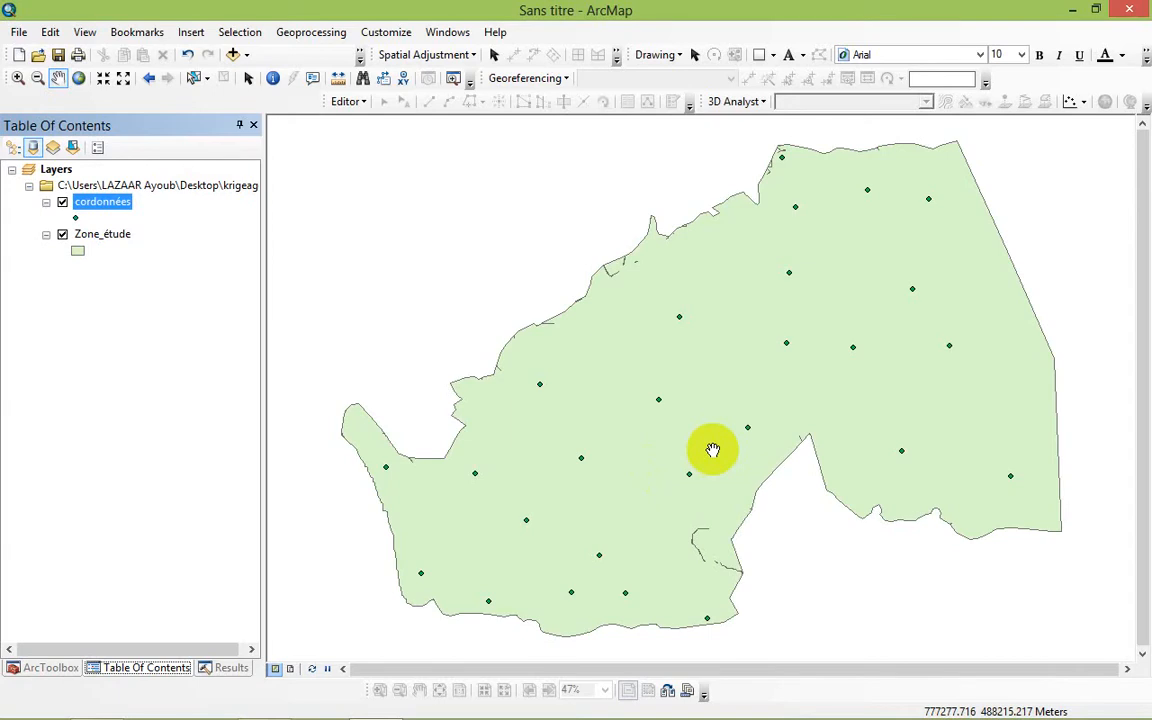
- Start the IDW interpolation tool of the Spatial Analyst Tools and choose the cordonnées layer as the input point features
left_click(44, 668)
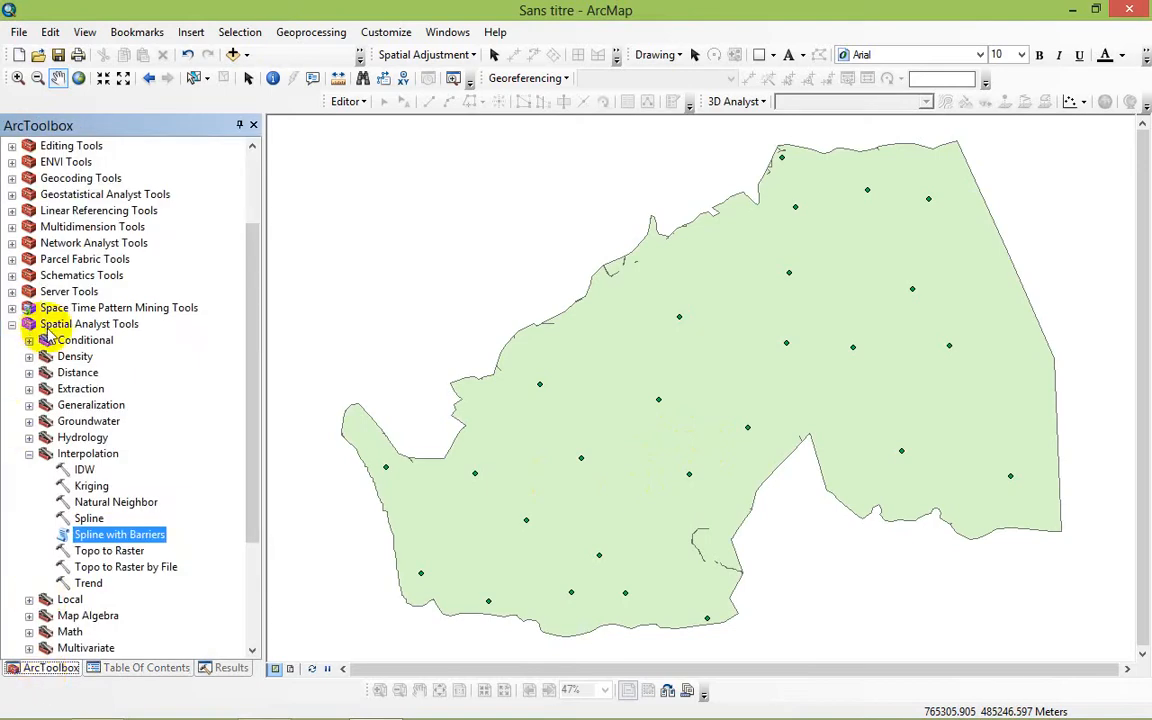
left_click(55, 326)
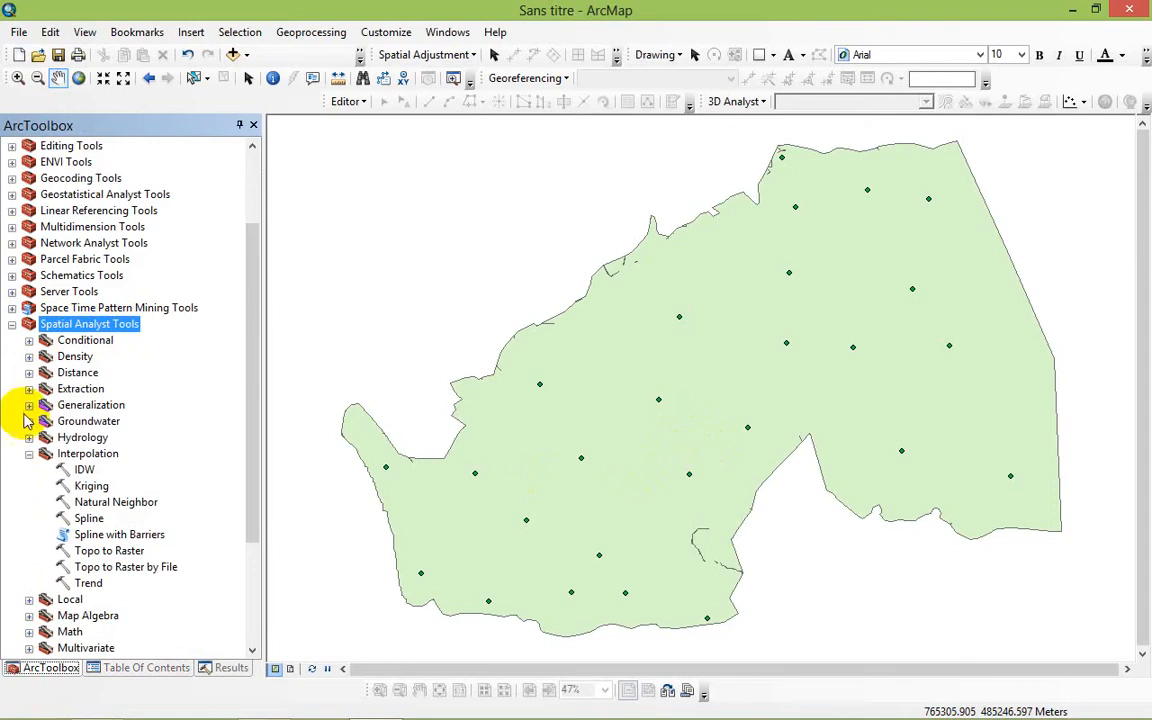
left_click(29, 454)
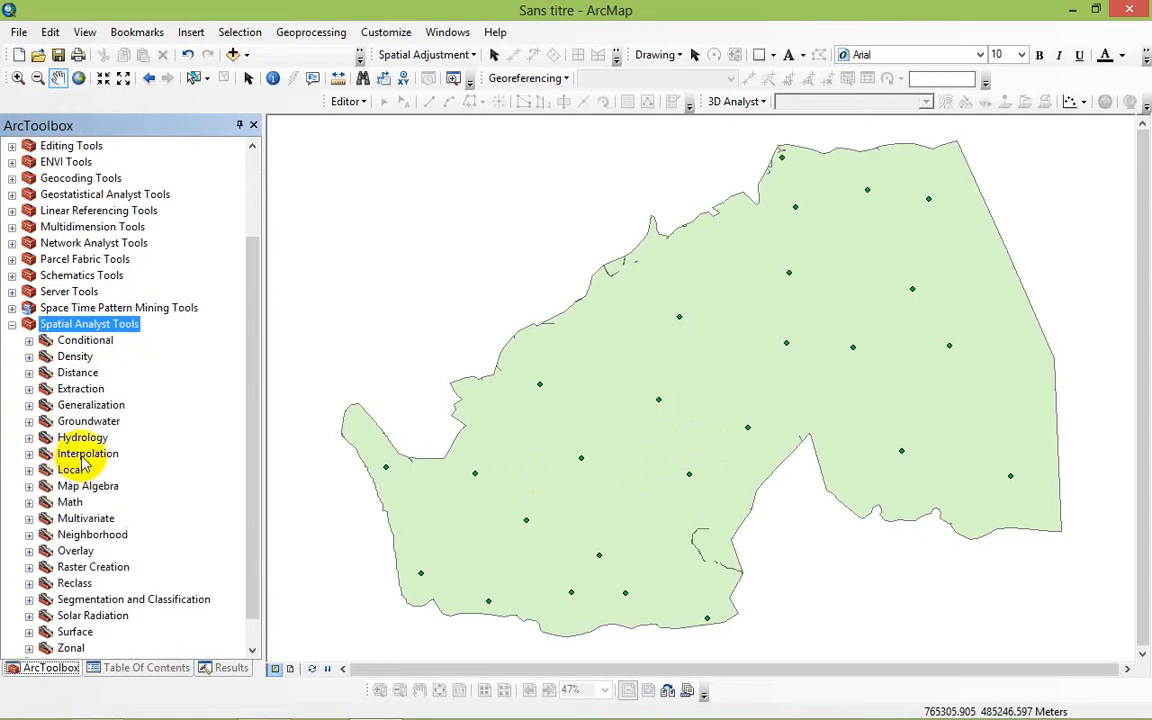
left_click(29, 454)
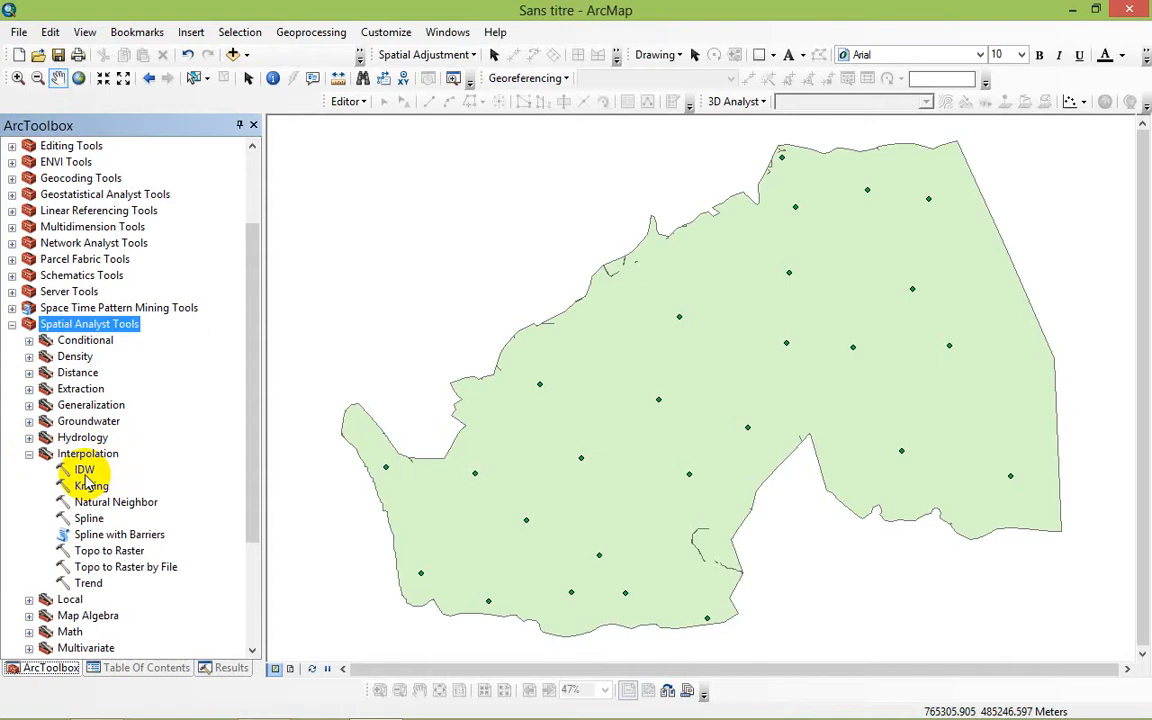
left_click(88, 485)
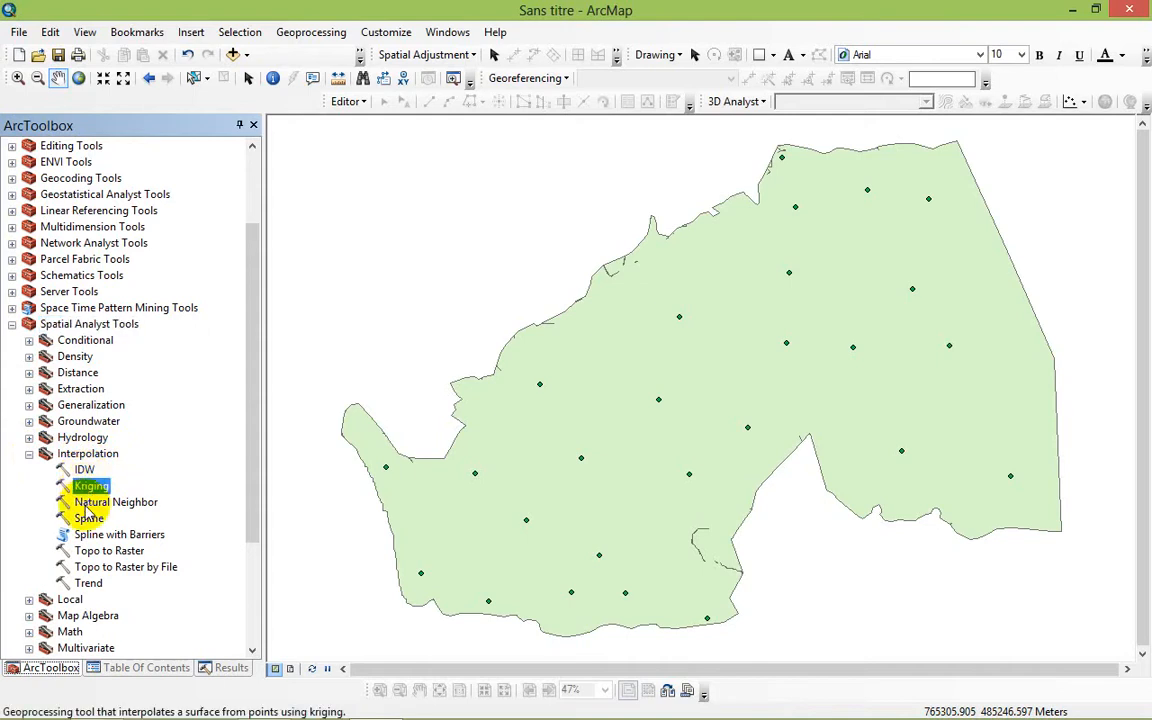
left_click(86, 503)
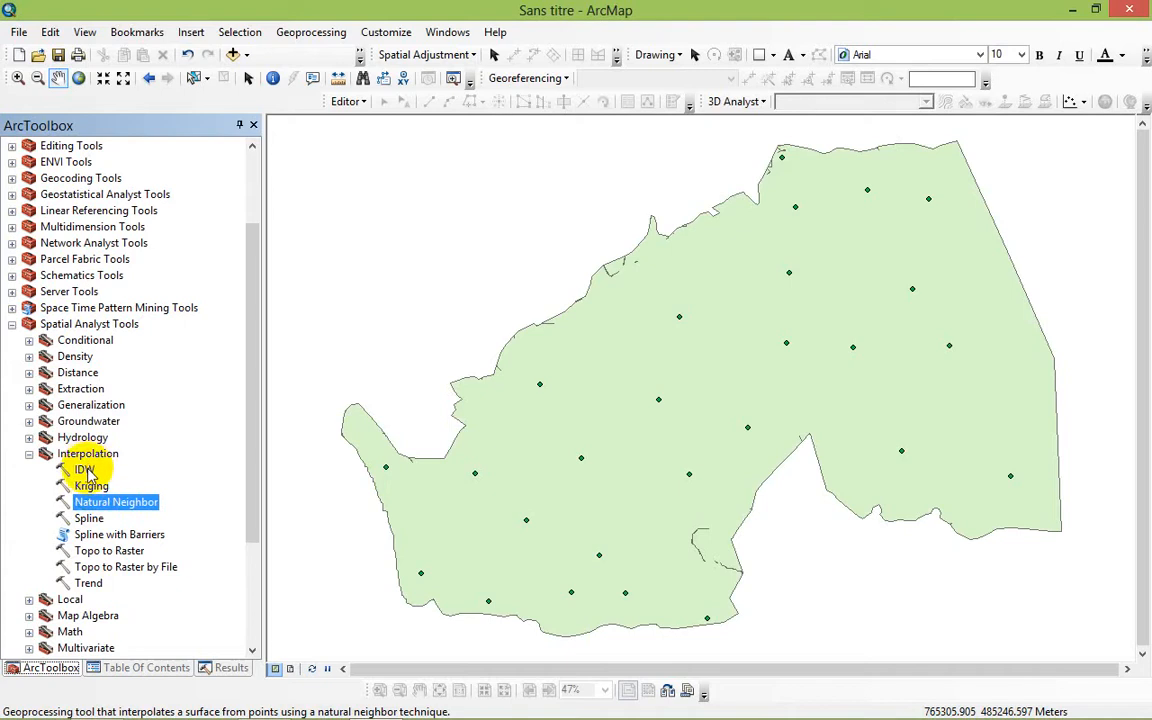
left_click(86, 470)
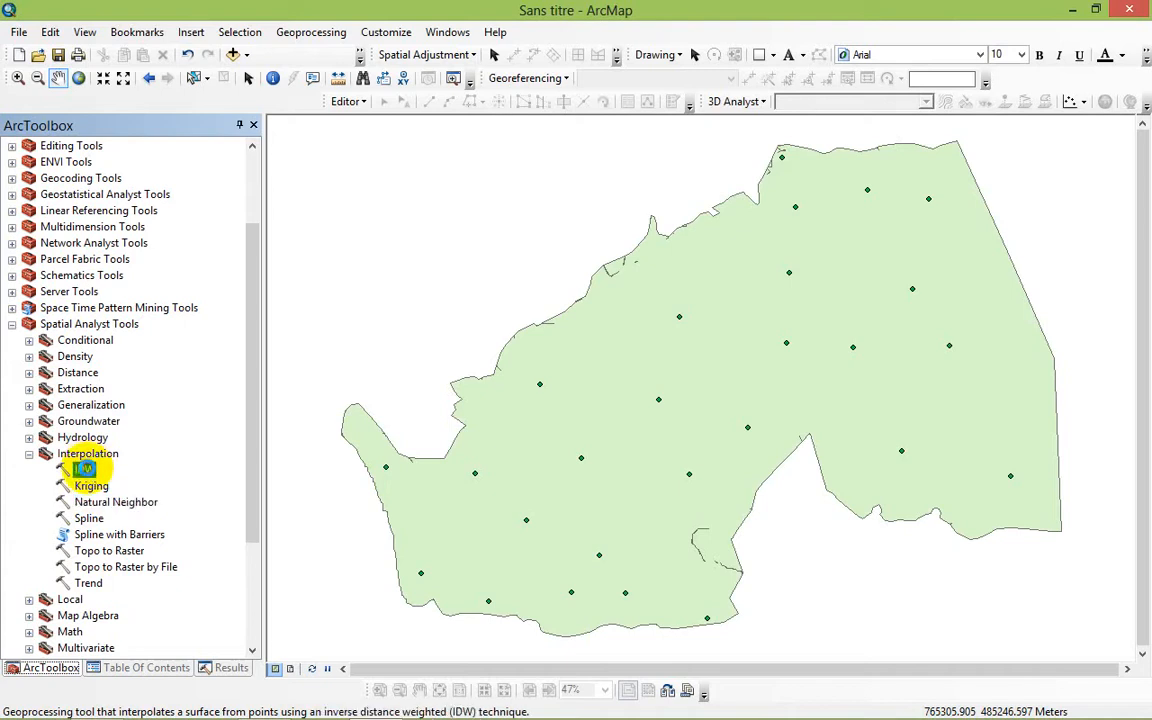
double_click(85, 469)
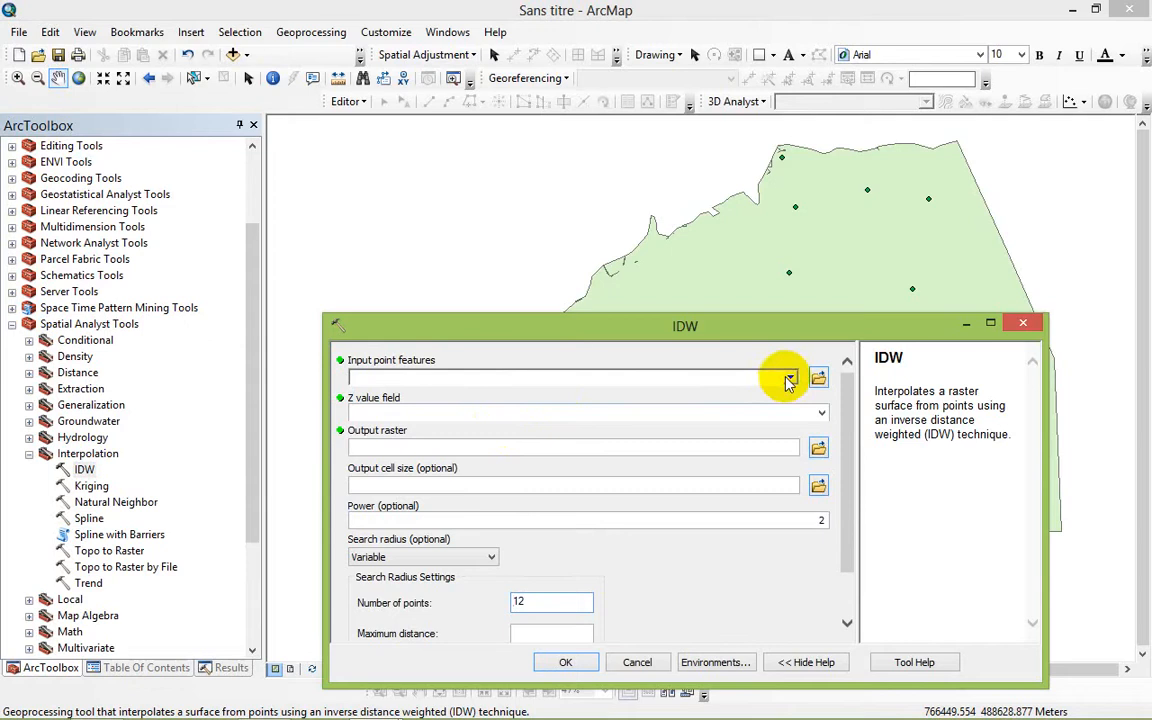
left_click(789, 379)
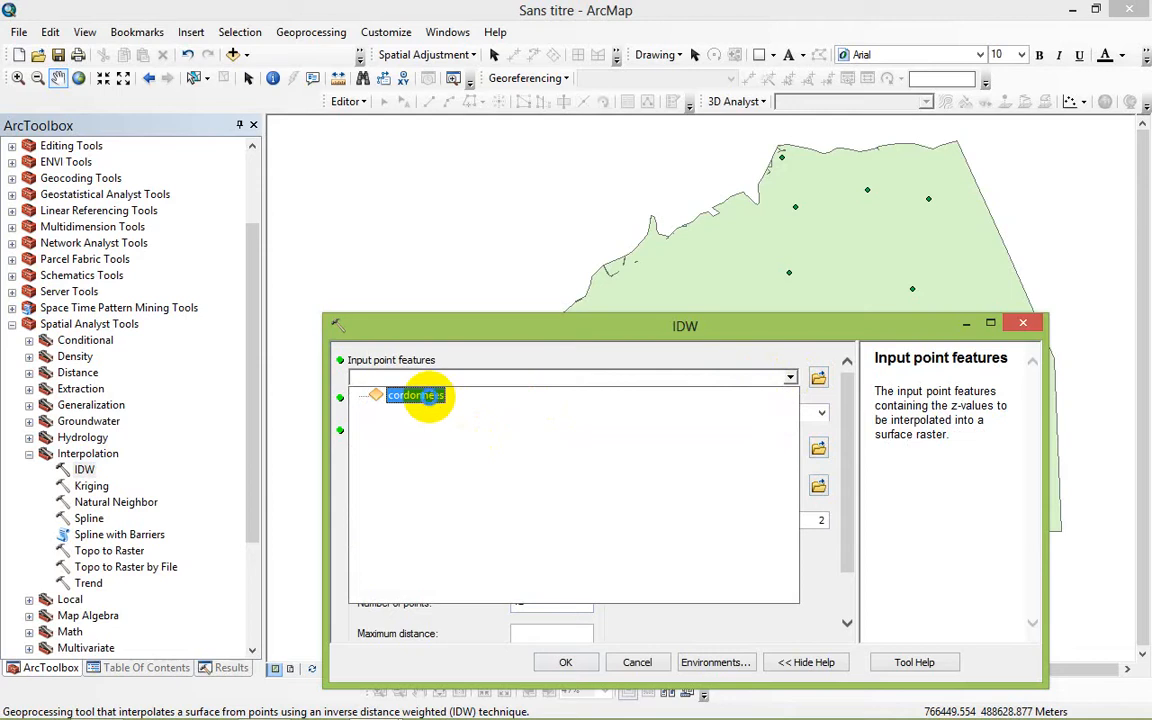
left_click(428, 396)
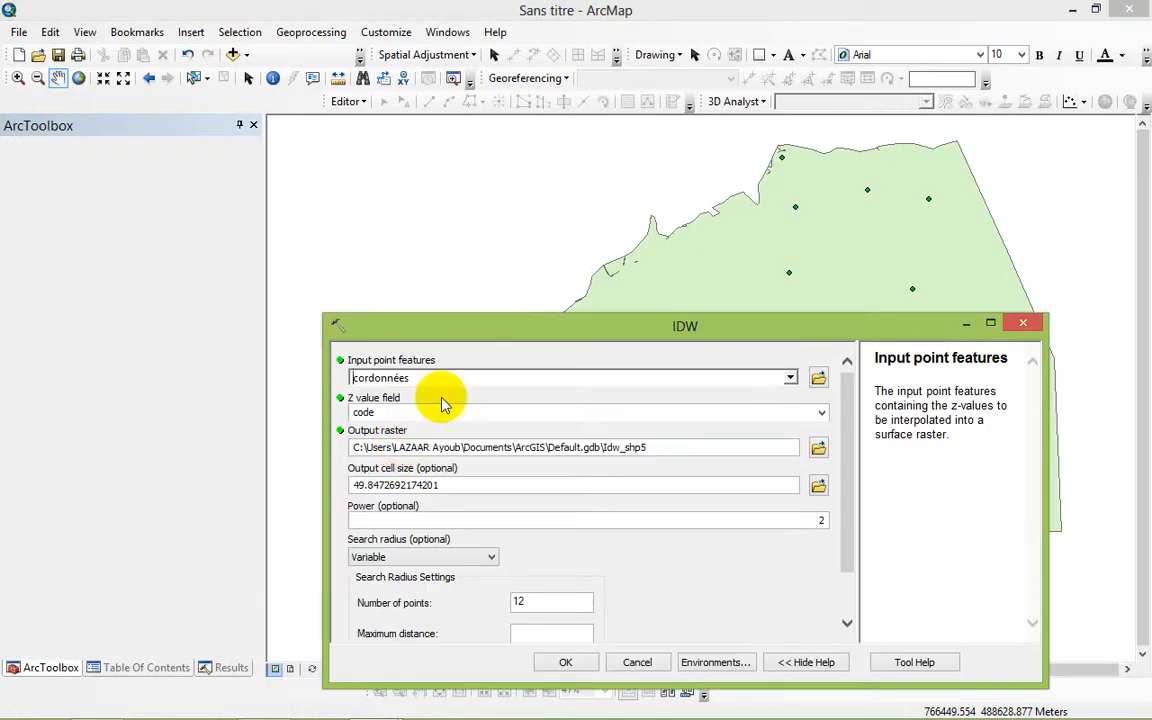
- Check the attribute table of the cordonnées layer and close it again
left_click(160, 670)
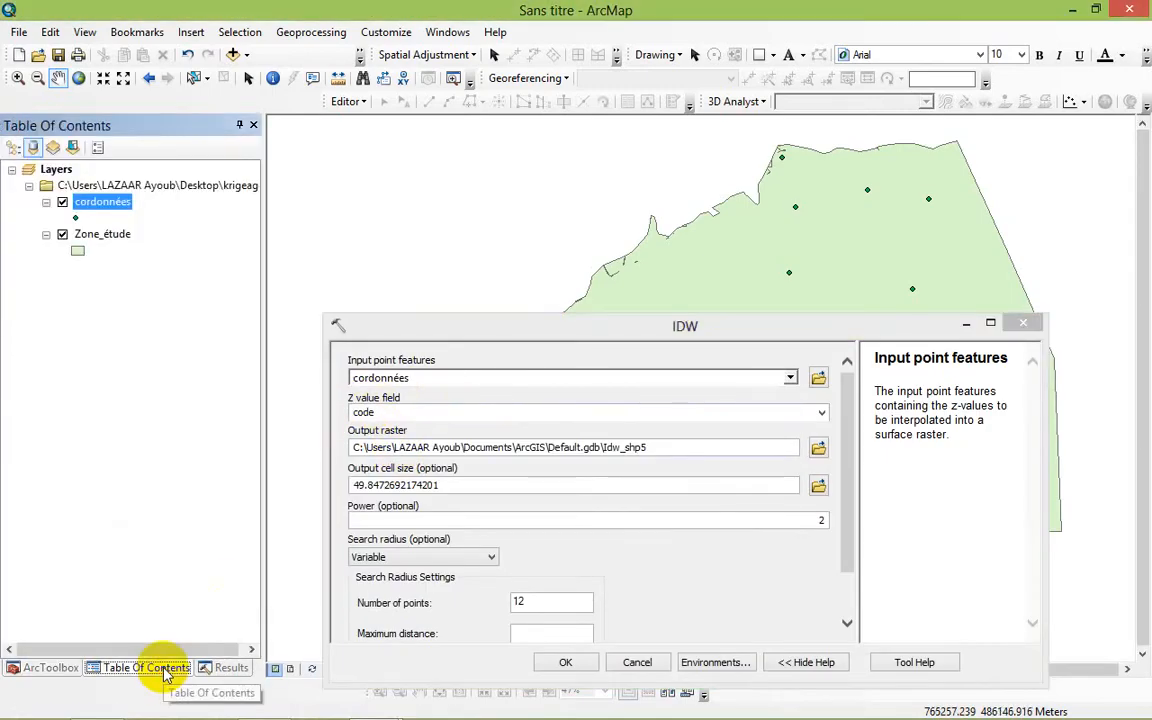
left_click(103, 202)
right_click(105, 208)
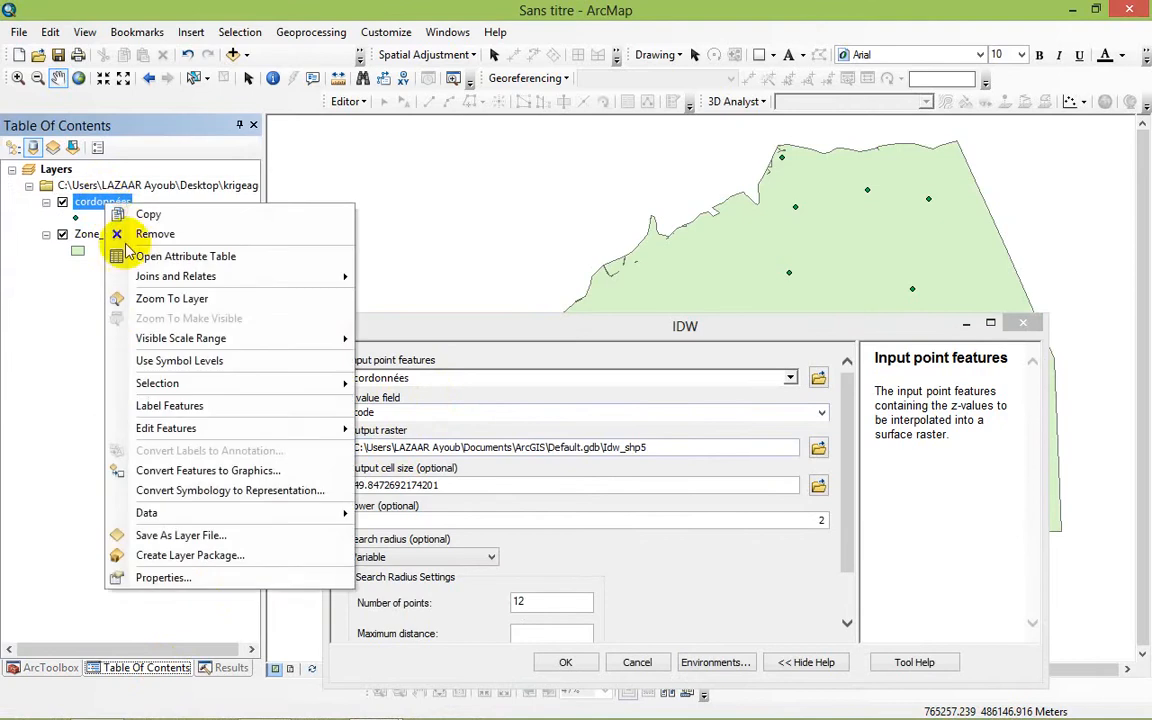
left_click(125, 254)
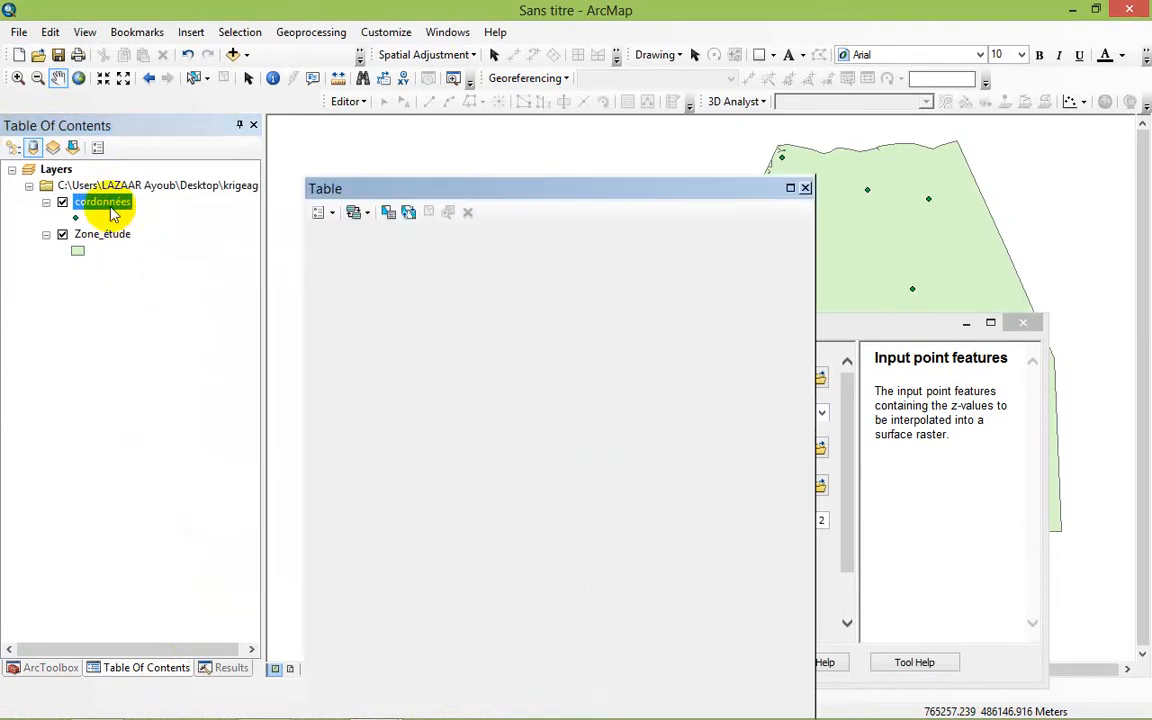
left_click(805, 188)
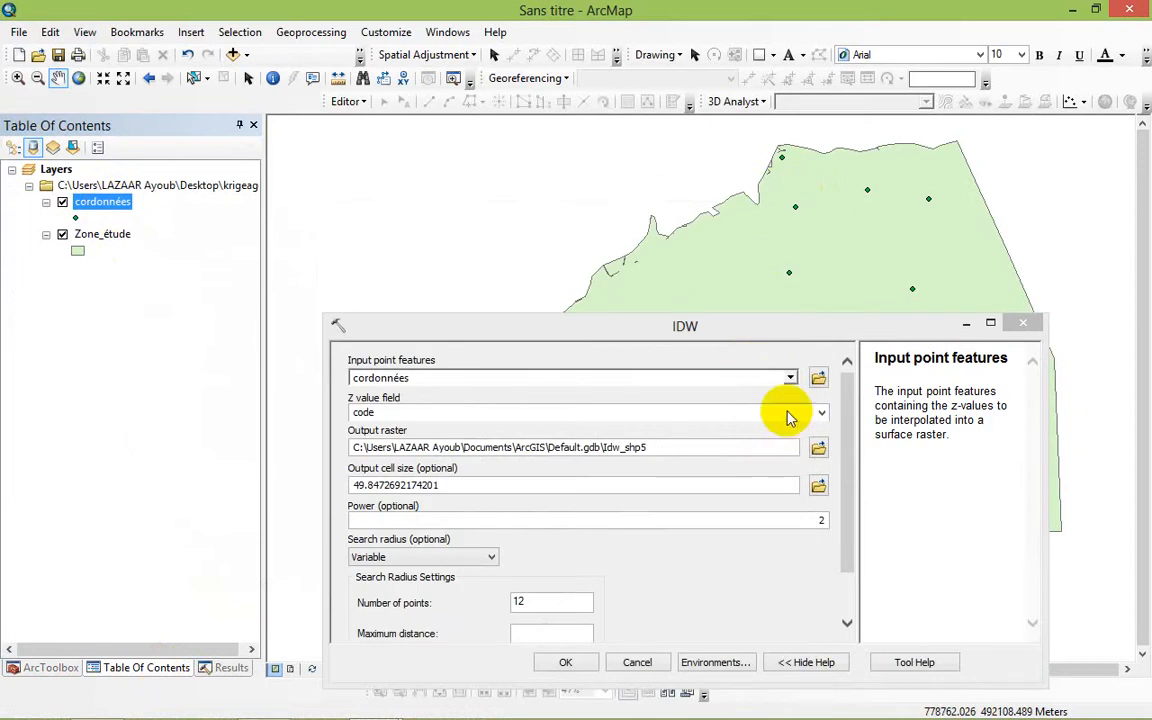
- Set the Z value field of the IDW interpolation to Pb
left_click(792, 417)
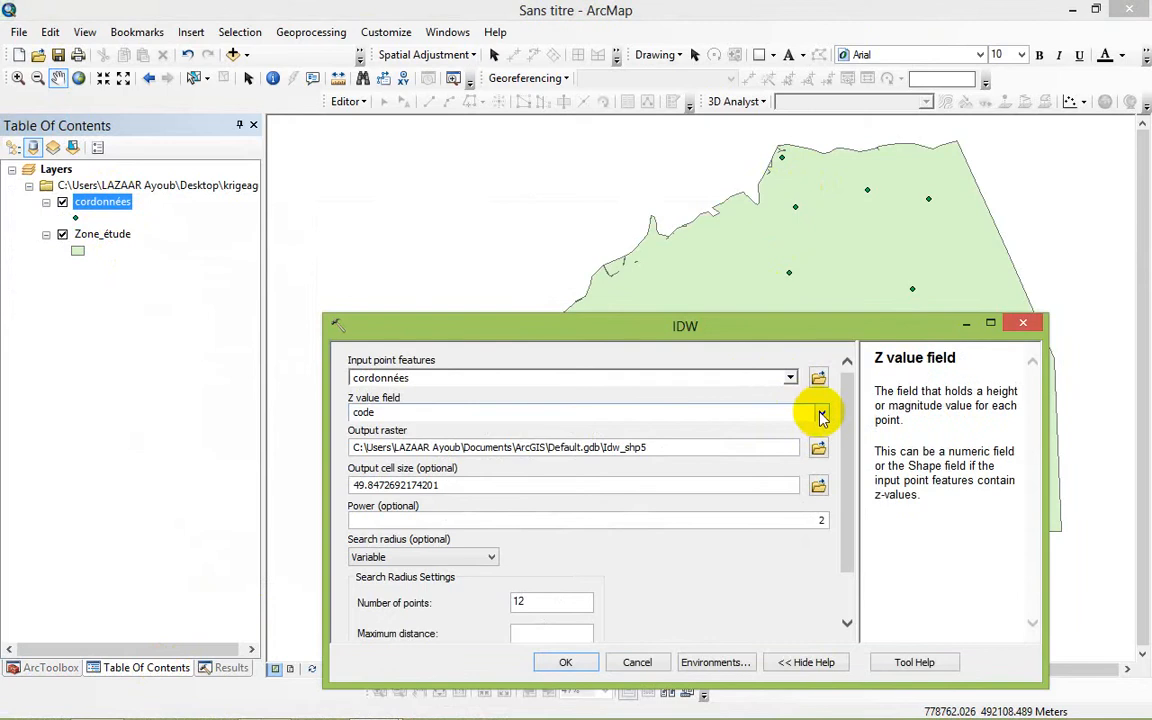
left_click(821, 414)
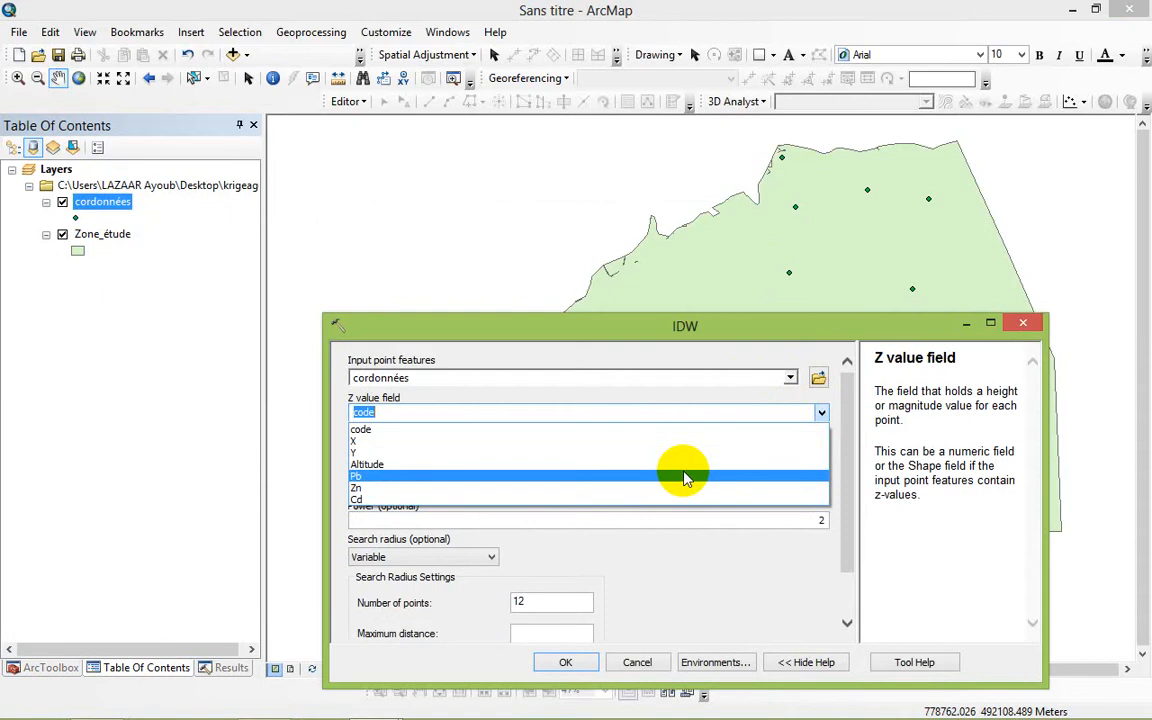
left_click(686, 478)
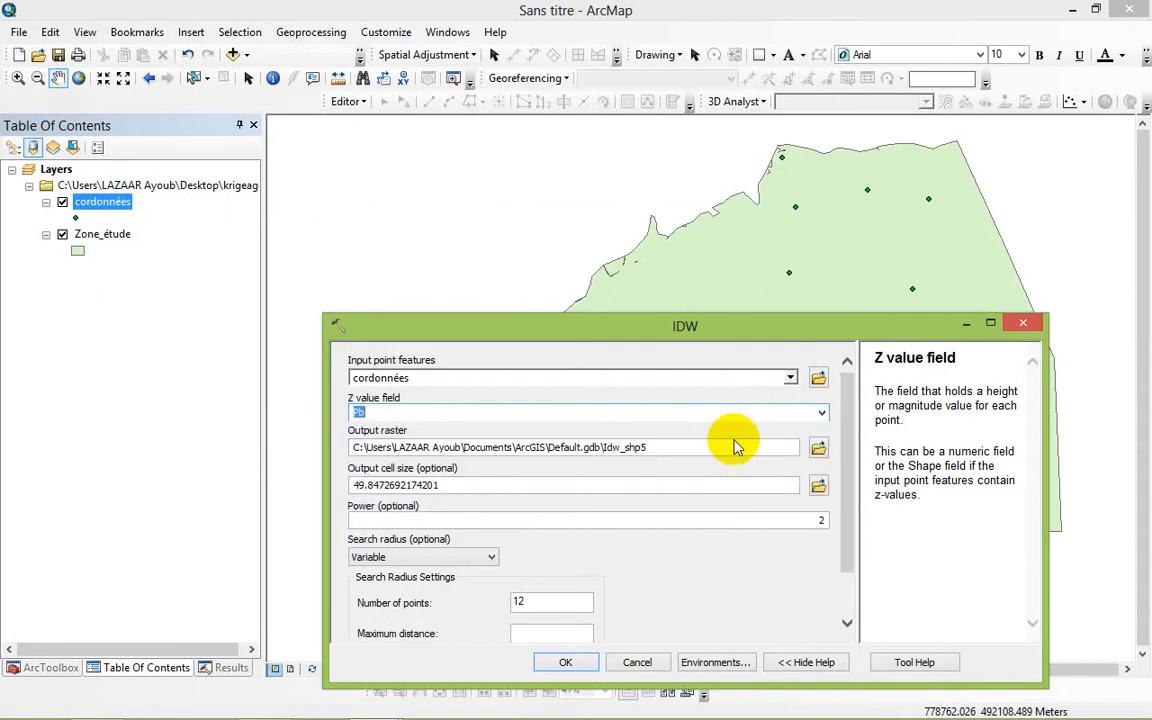
- Set the processing extent in the IDW environment settings to the same as layer Zone_étude
mouse_move(785, 365)
left_mouse_down()
mouse_move(643, 386)
mouse_move(465, 386)
mouse_move(650, 548)
mouse_move(700, 690)
mouse_move(702, 662)
mouse_move(700, 674)
left_mouse_up()
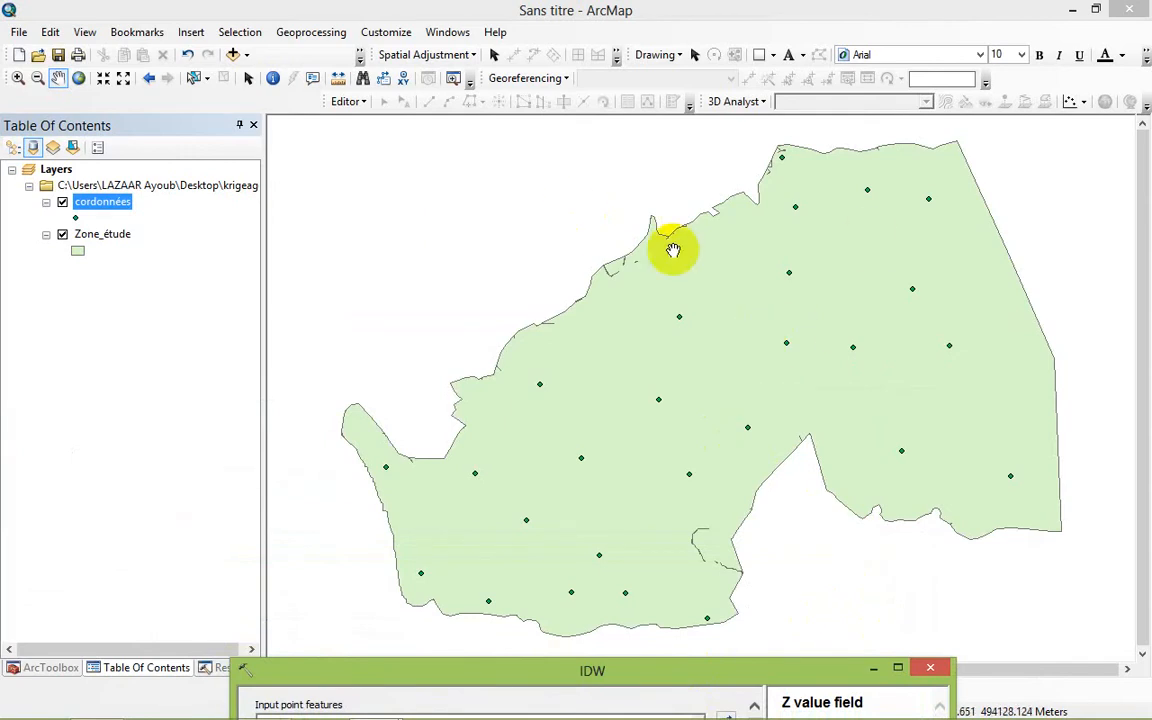
left_click_drag(589, 668, 449, 246)
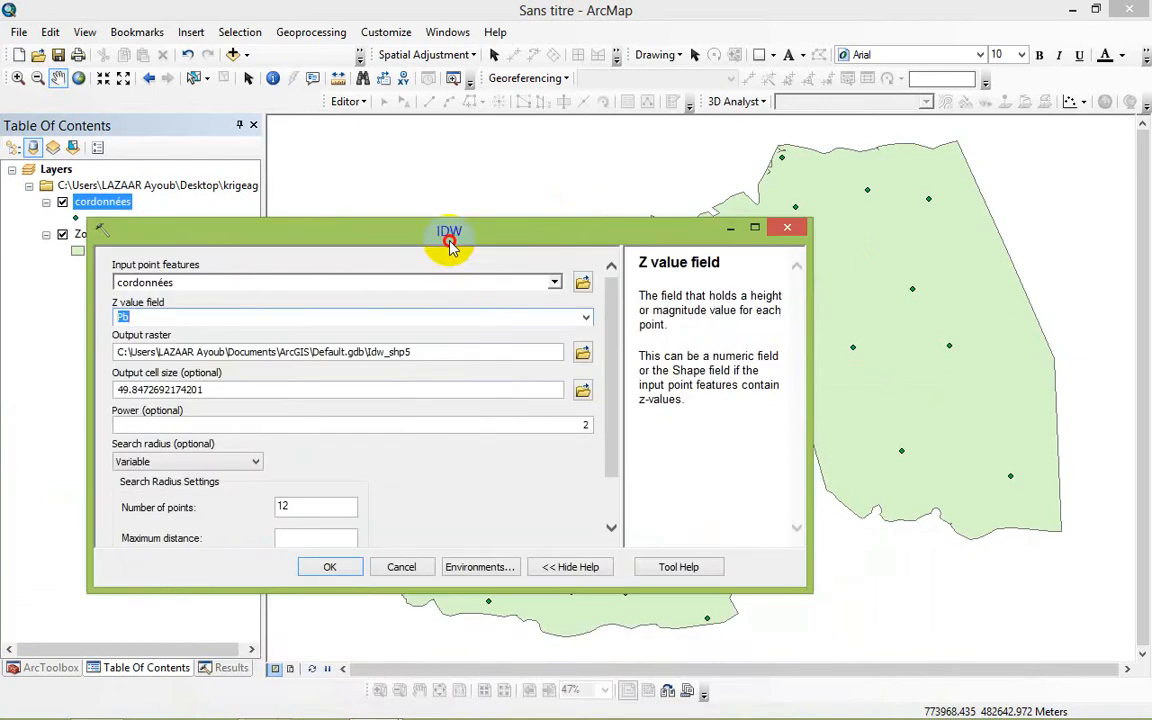
left_click(460, 562)
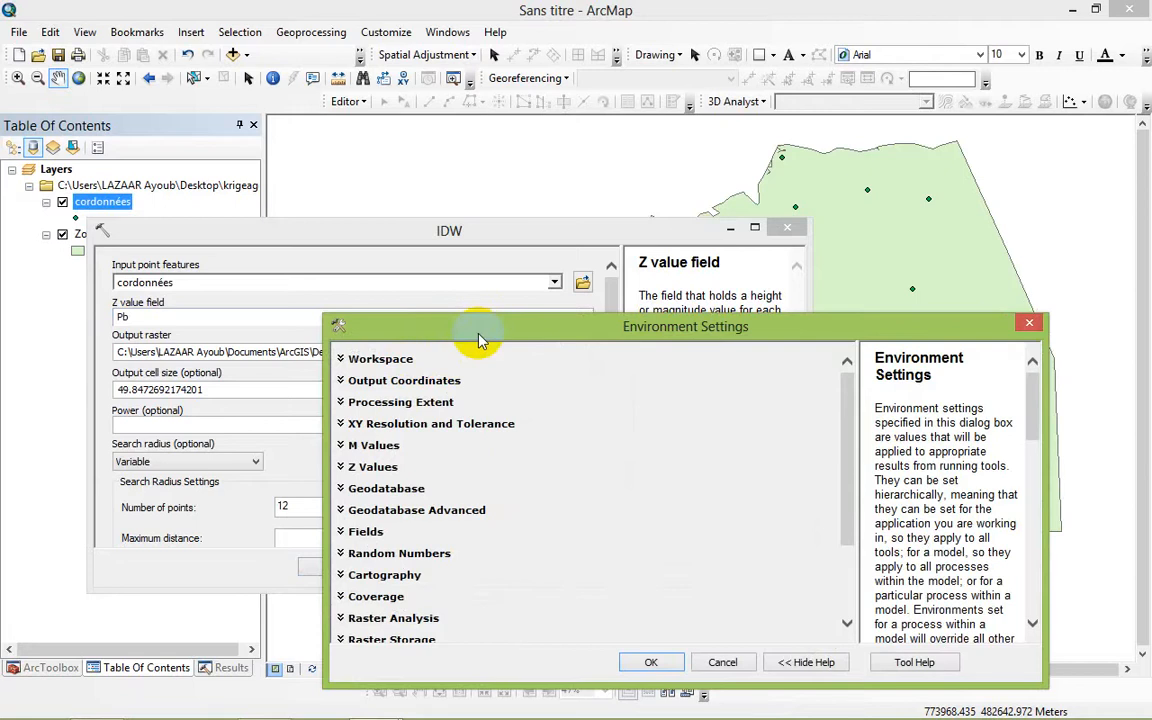
left_click_drag(481, 326, 296, 260)
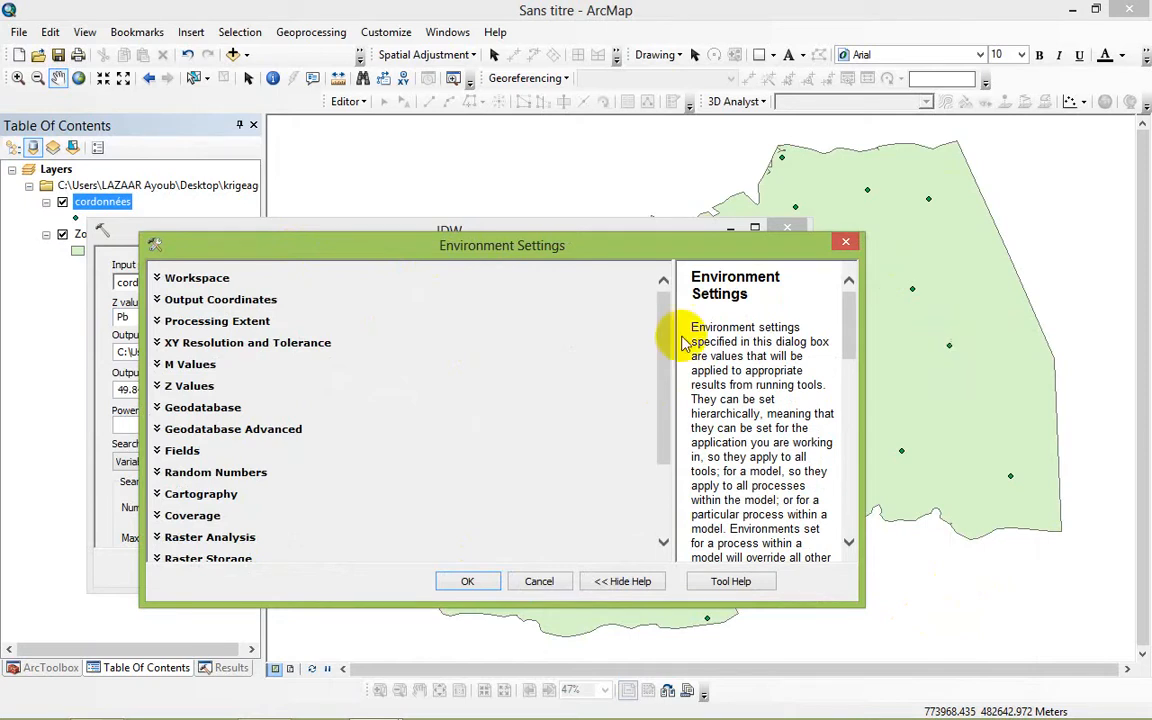
left_click(160, 322)
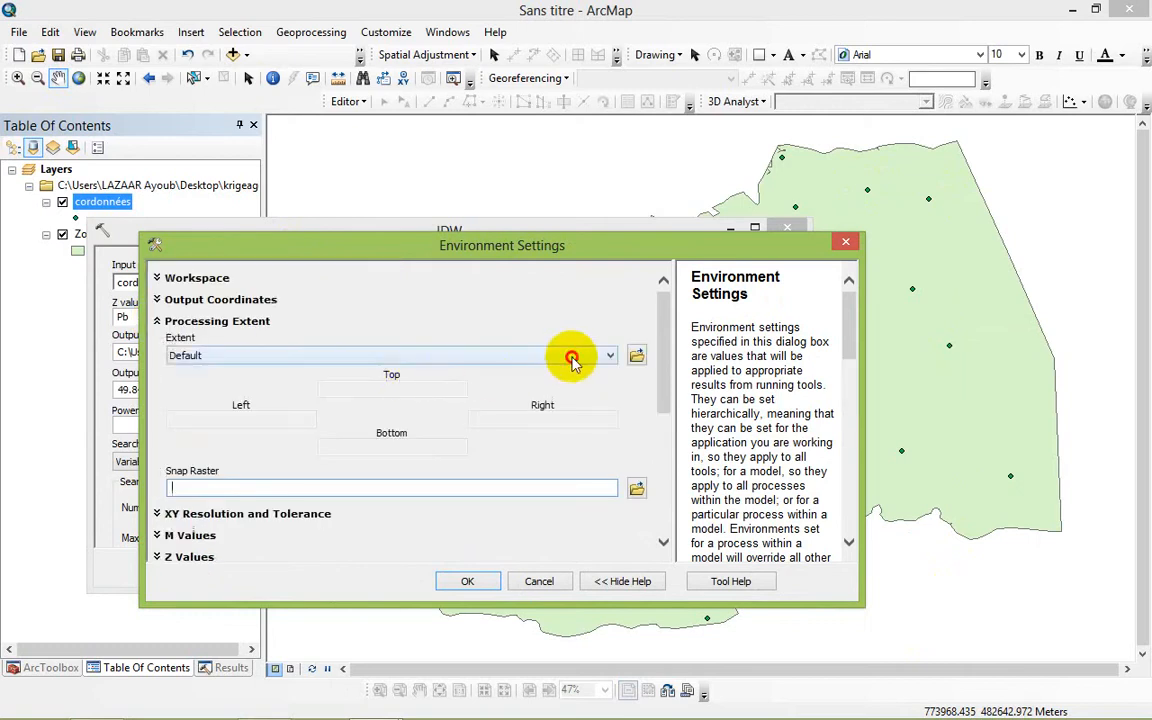
left_click(566, 356)
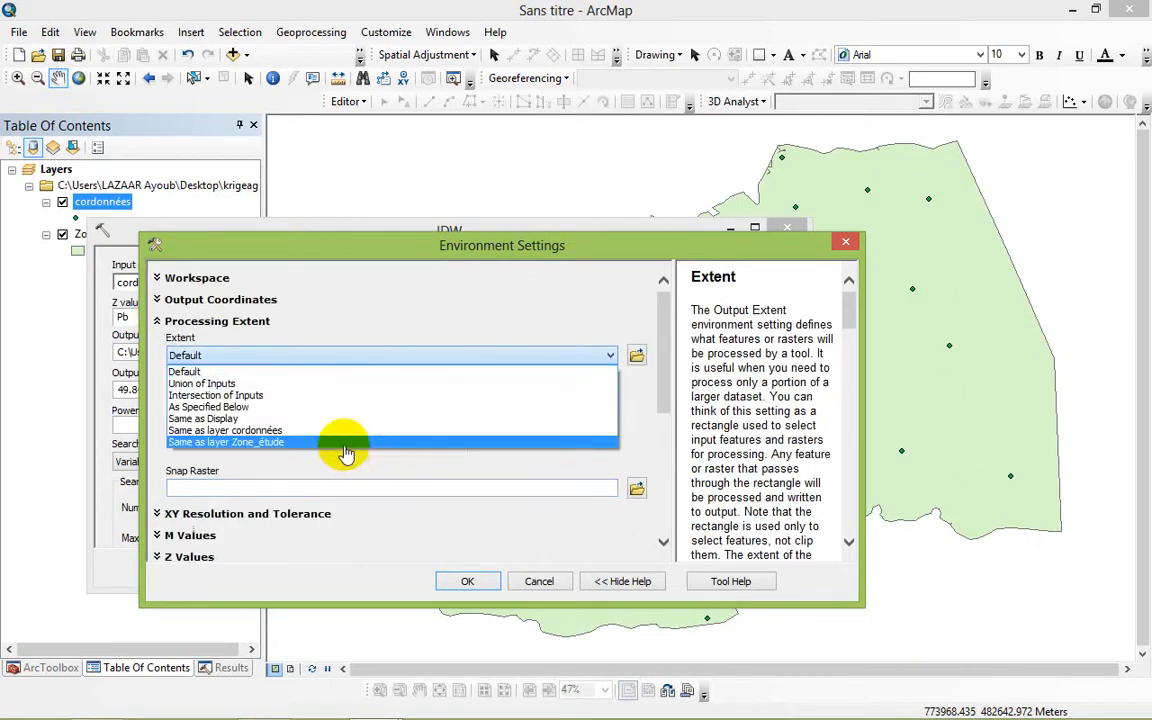
left_click(227, 446)
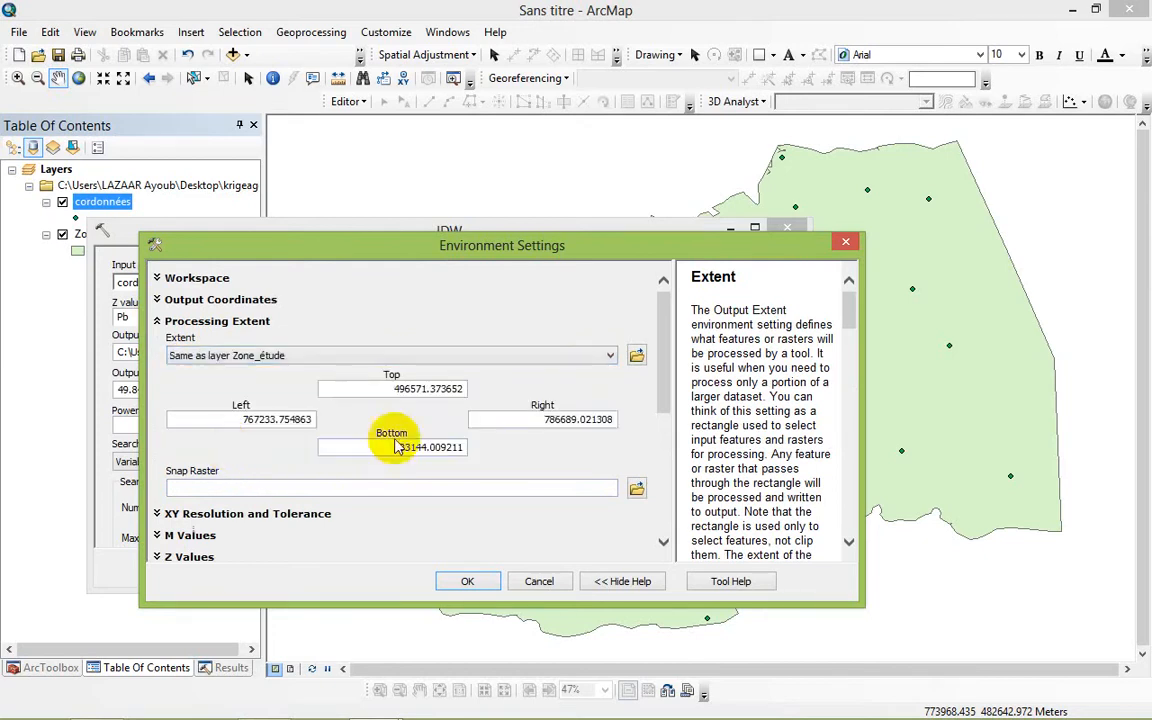
left_click(233, 325)
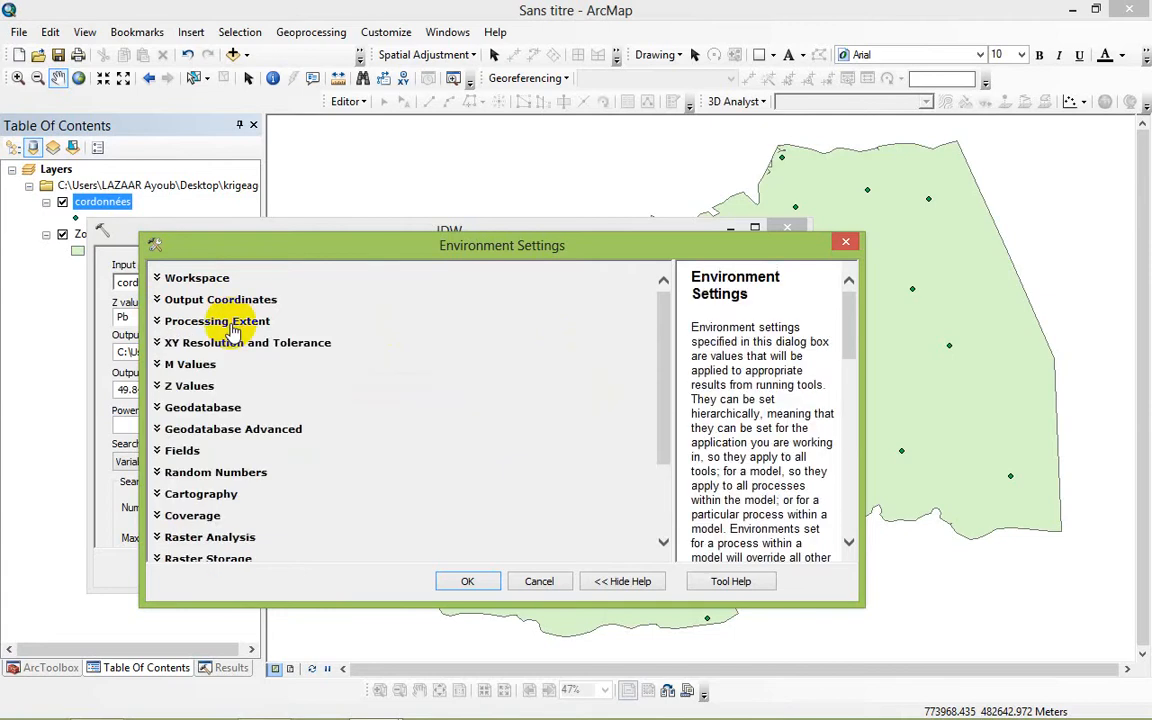
- Set the raster analysis mask to Zone_étude and accept the environment settings
left_click(212, 538)
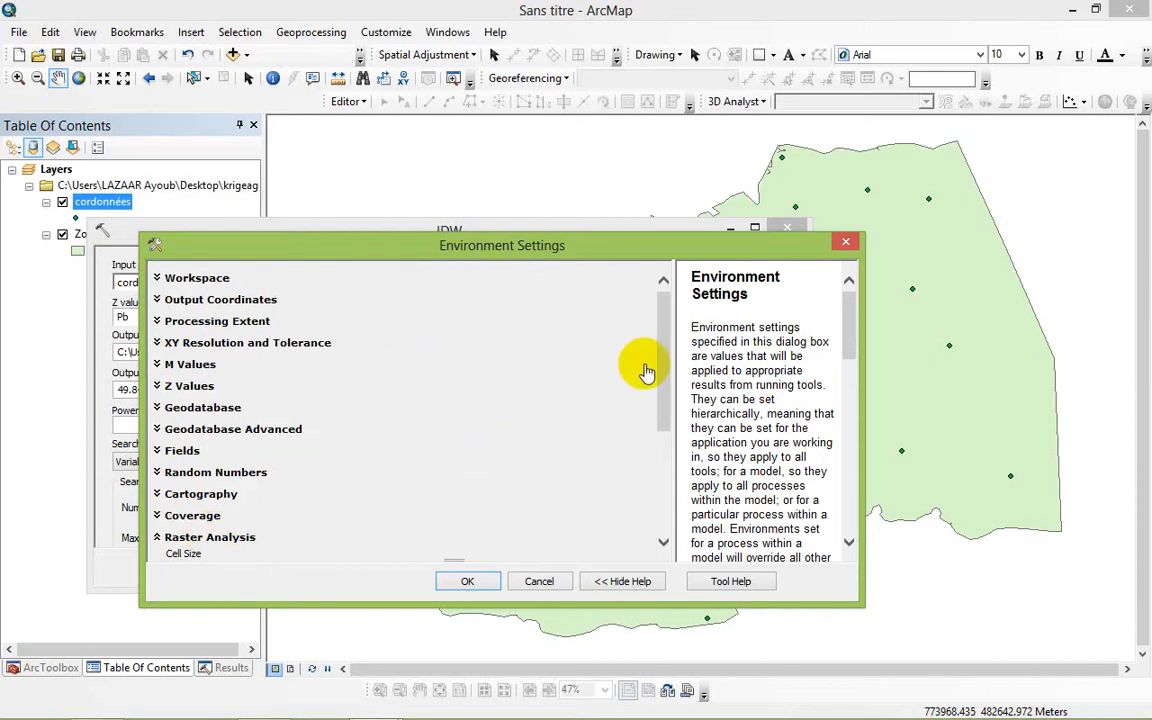
left_click_drag(667, 362, 667, 420)
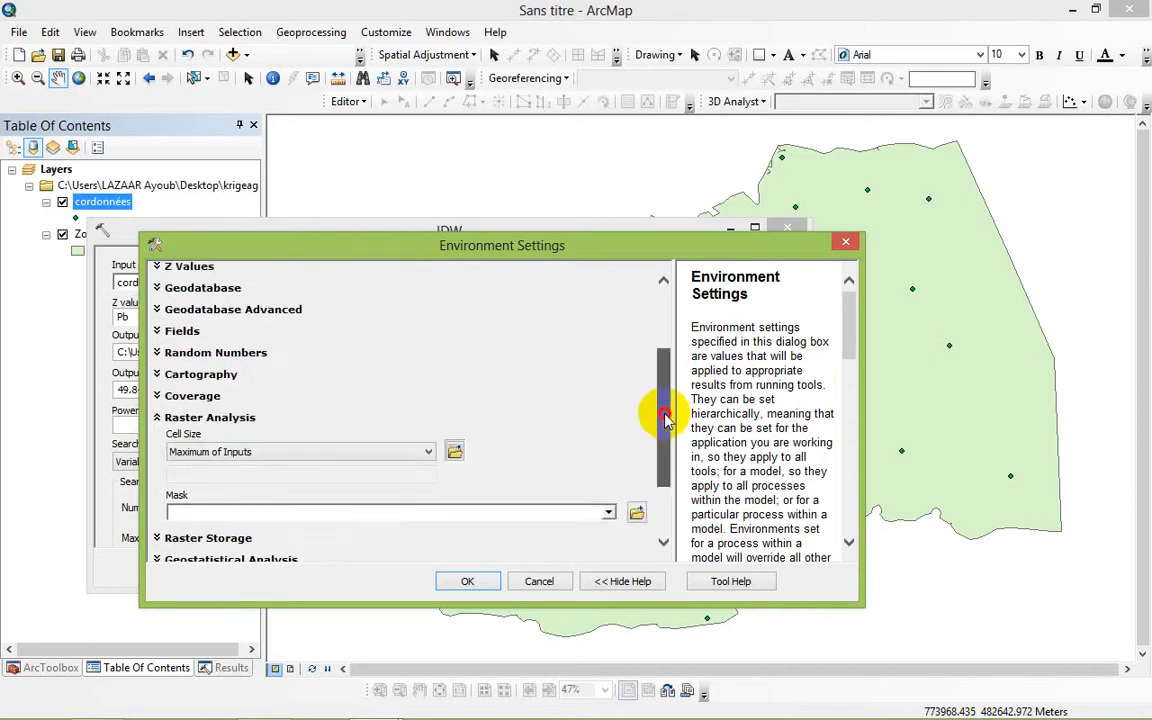
scroll(650, 380, "down", 3)
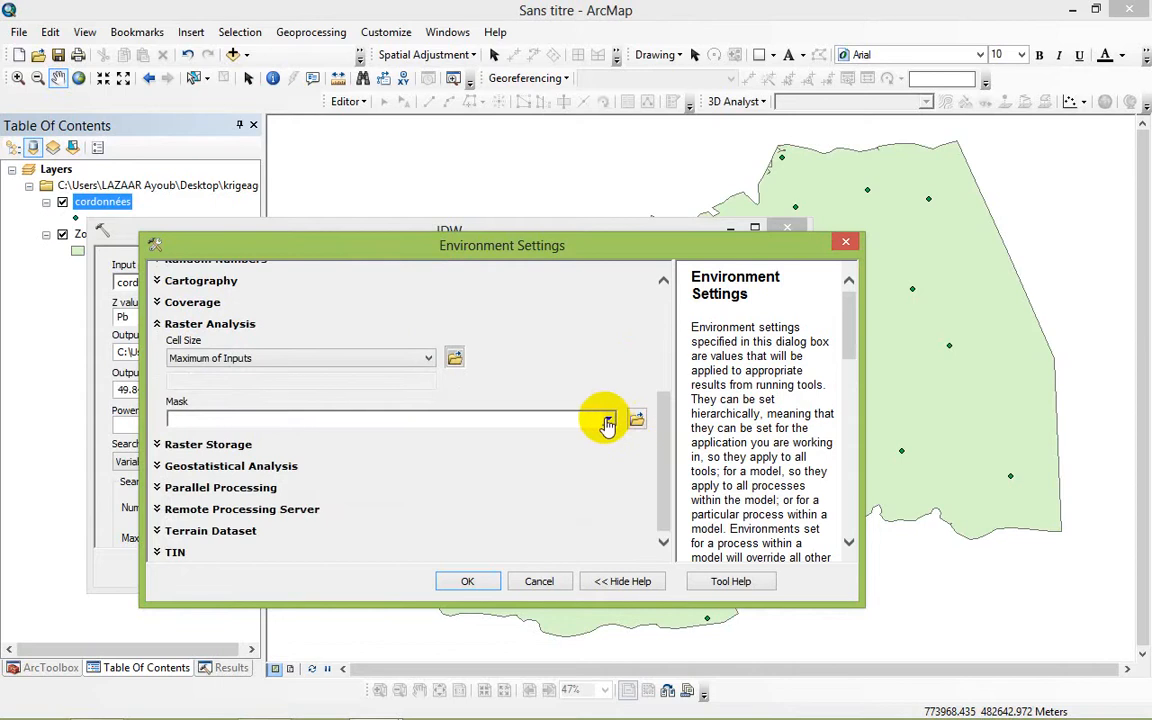
left_click(607, 421)
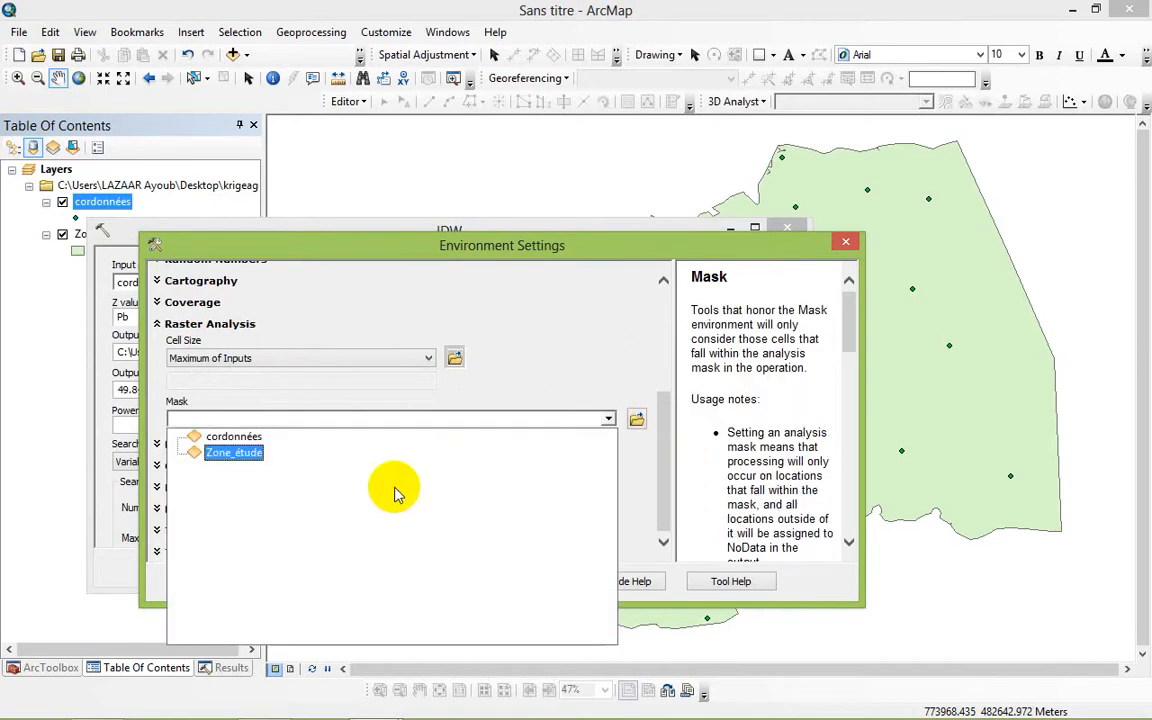
left_click(238, 456)
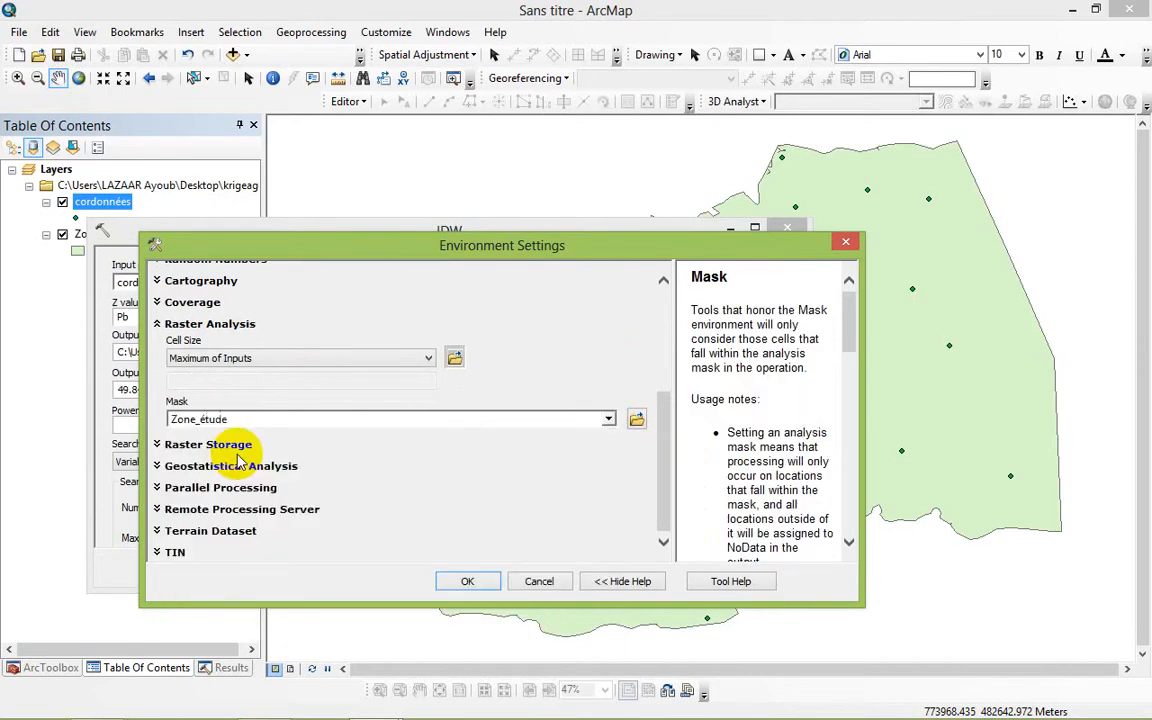
left_click(465, 578)
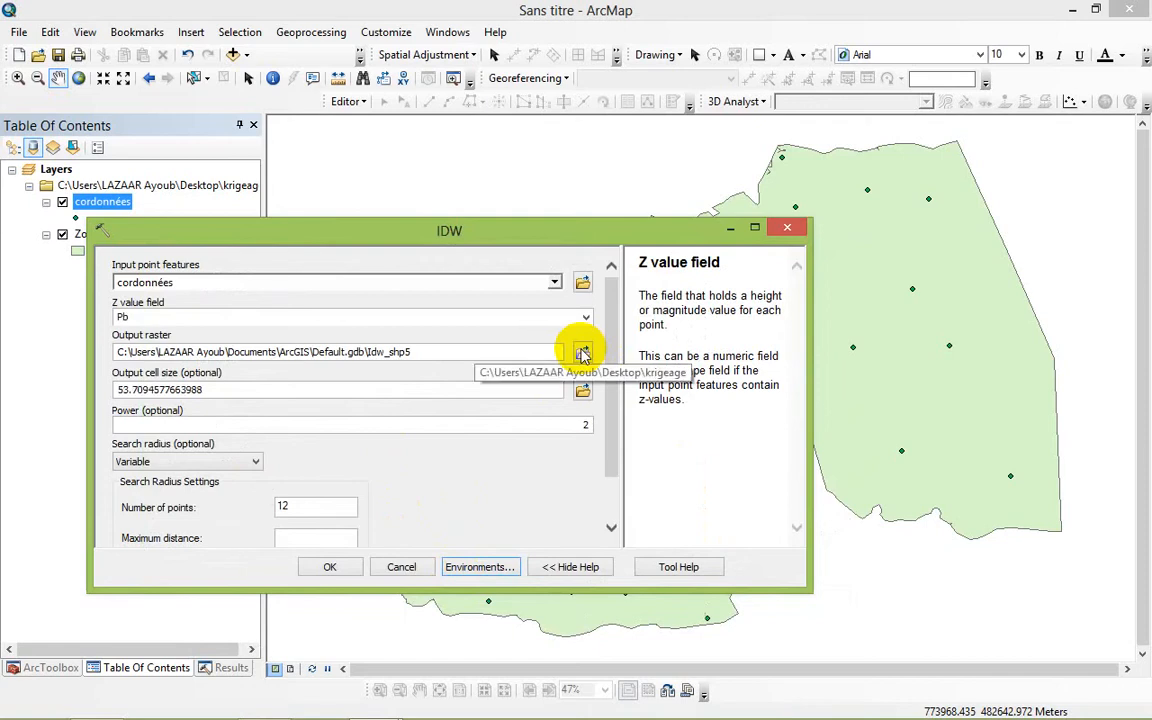
- Save the output raster as IDW_Plomb in the krigeage folder and run the IDW interpolation
left_click(582, 353)
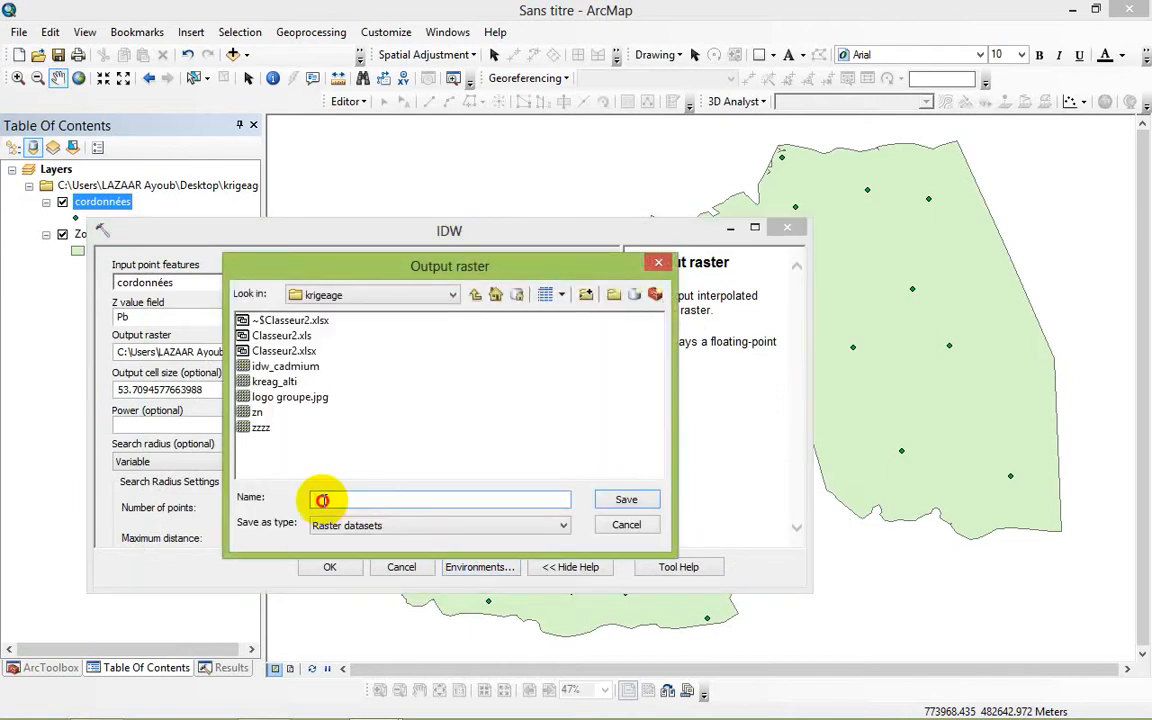
type("IDW_Plomb")
left_click(610, 499)
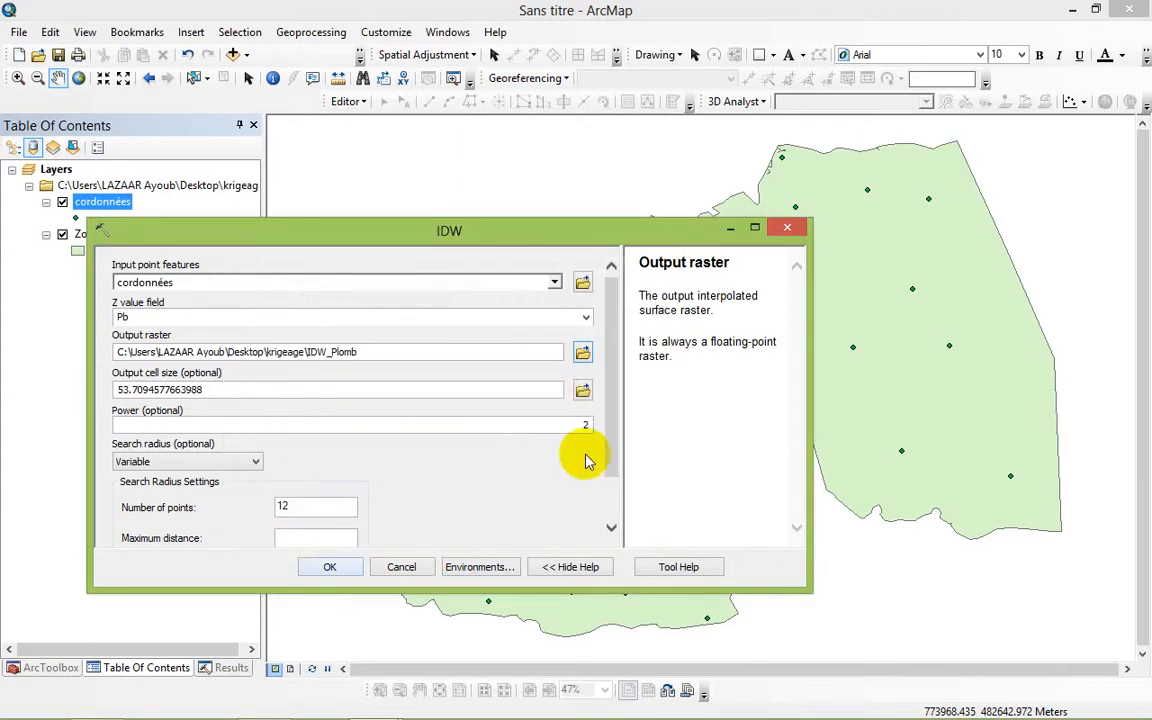
left_click(603, 480)
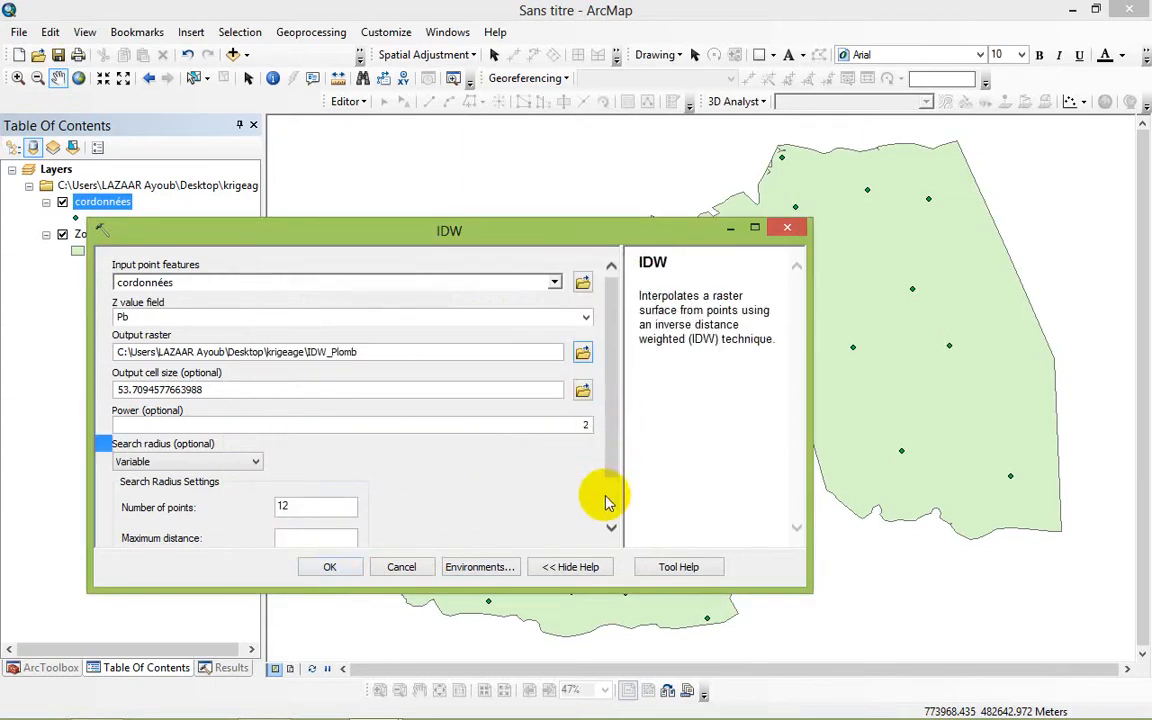
left_click(613, 520)
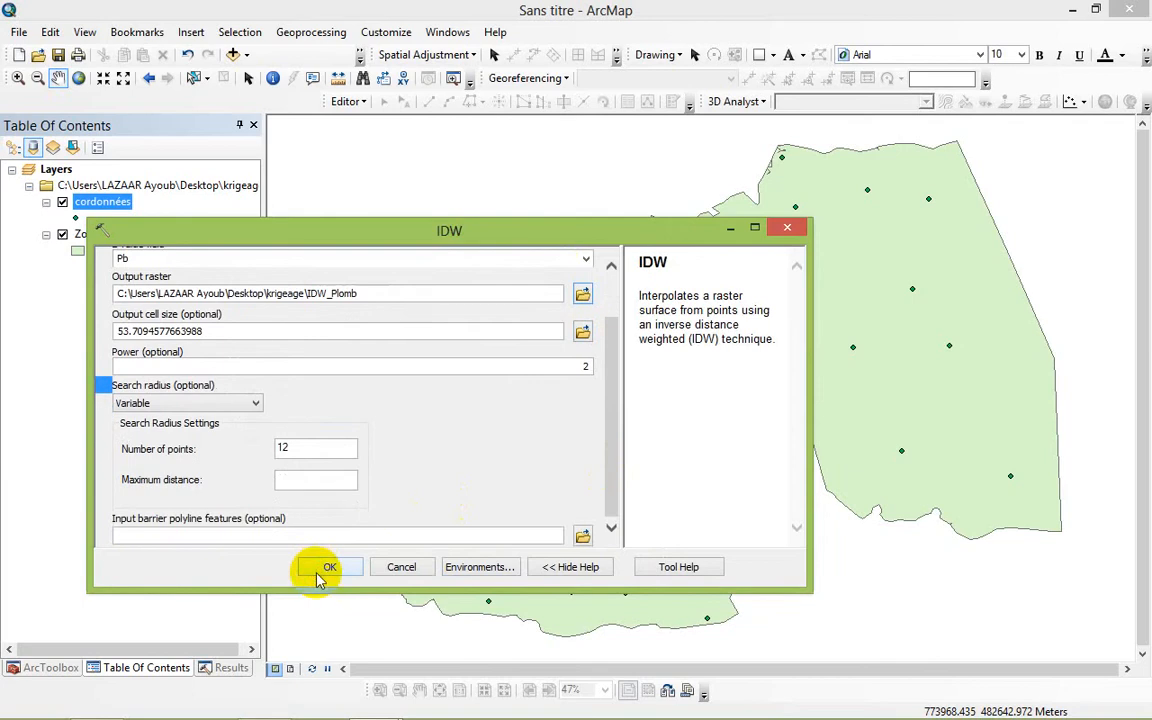
left_click(320, 572)
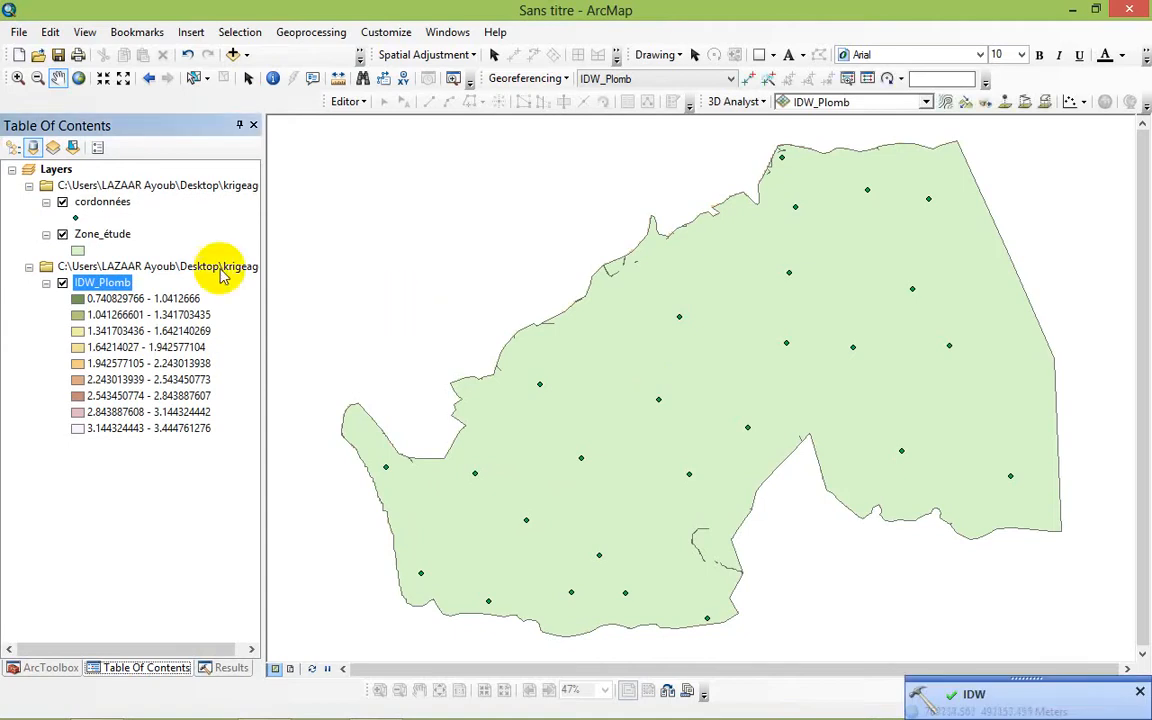
- Hide the Zone_étude and cordonnées layers so that only the IDW_Plomb raster is displayed
left_click(62, 235)
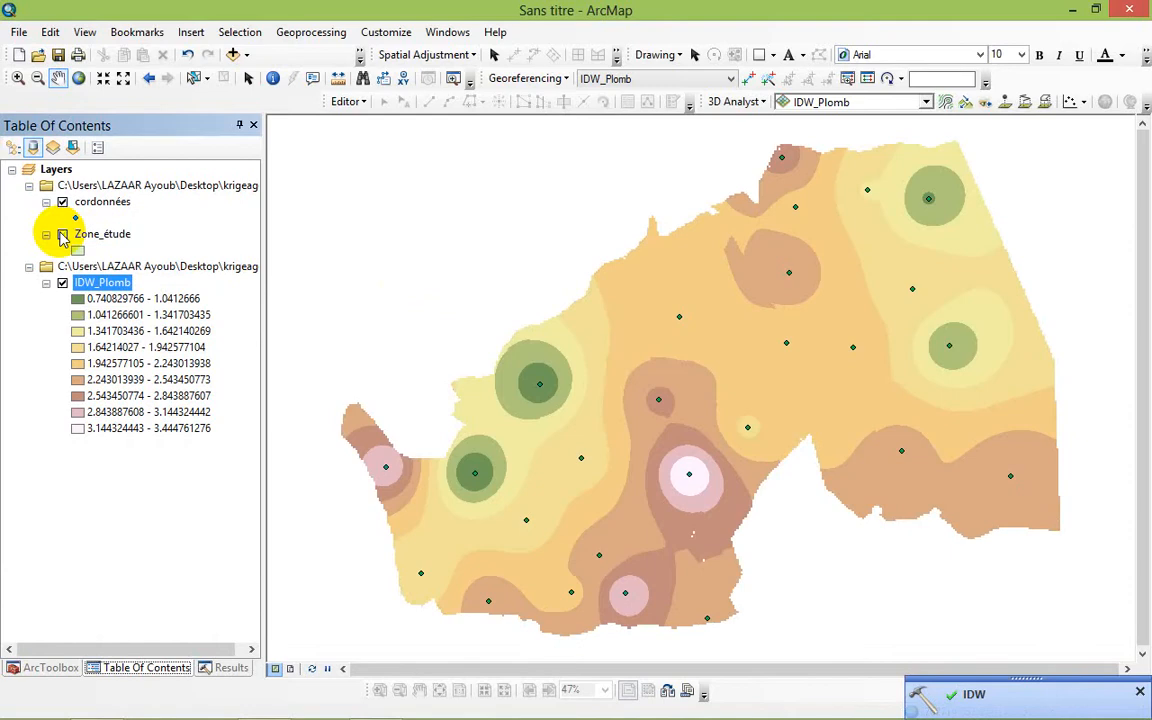
left_click(62, 202)
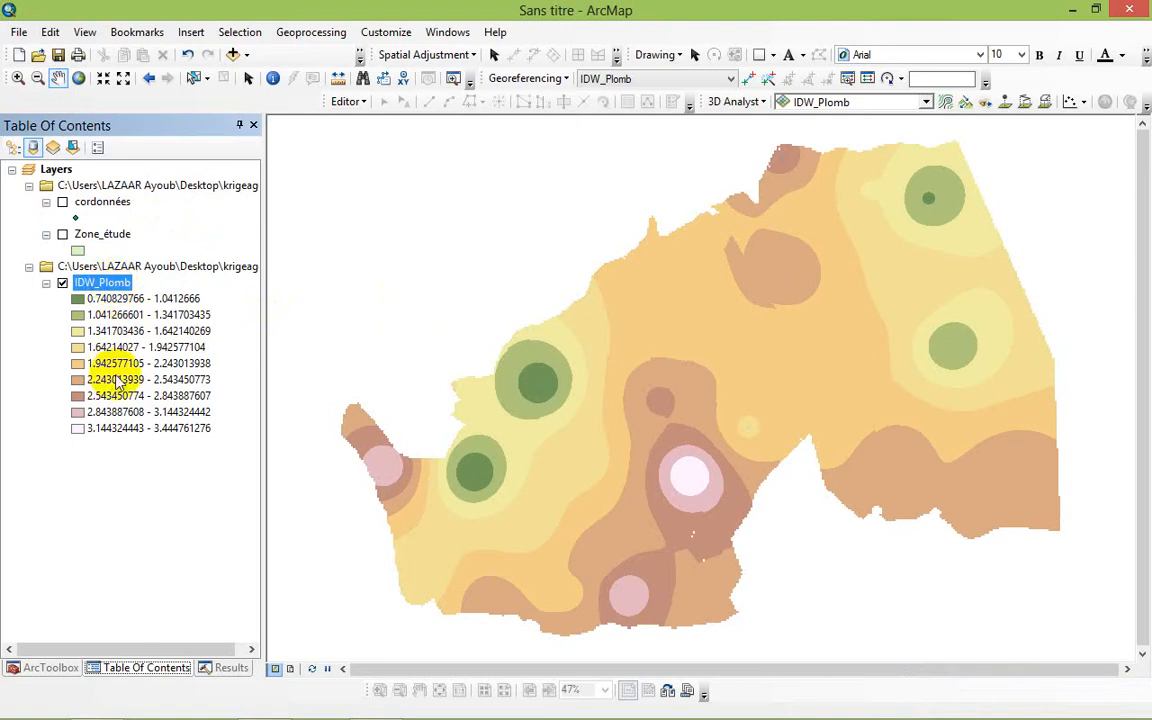
- Go through the value classes of the IDW_Plomb layer one by one, from the lowest to the highest range
left_click(124, 300)
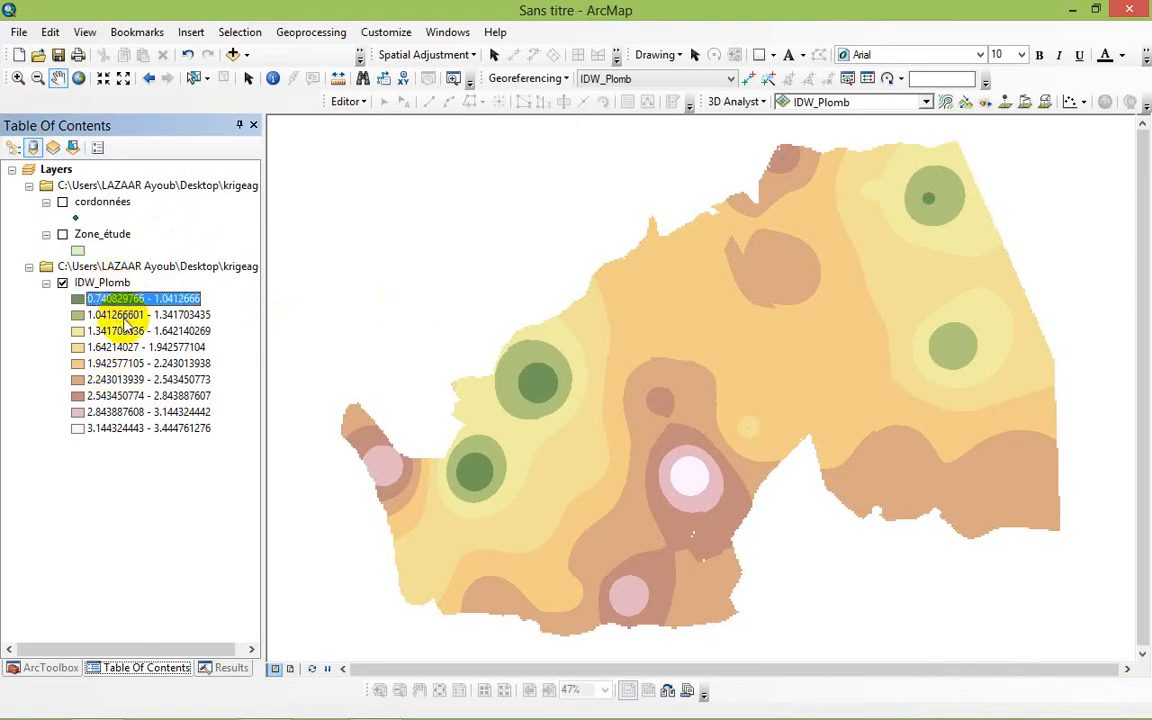
left_click(123, 320)
left_click(123, 332)
left_click(124, 351)
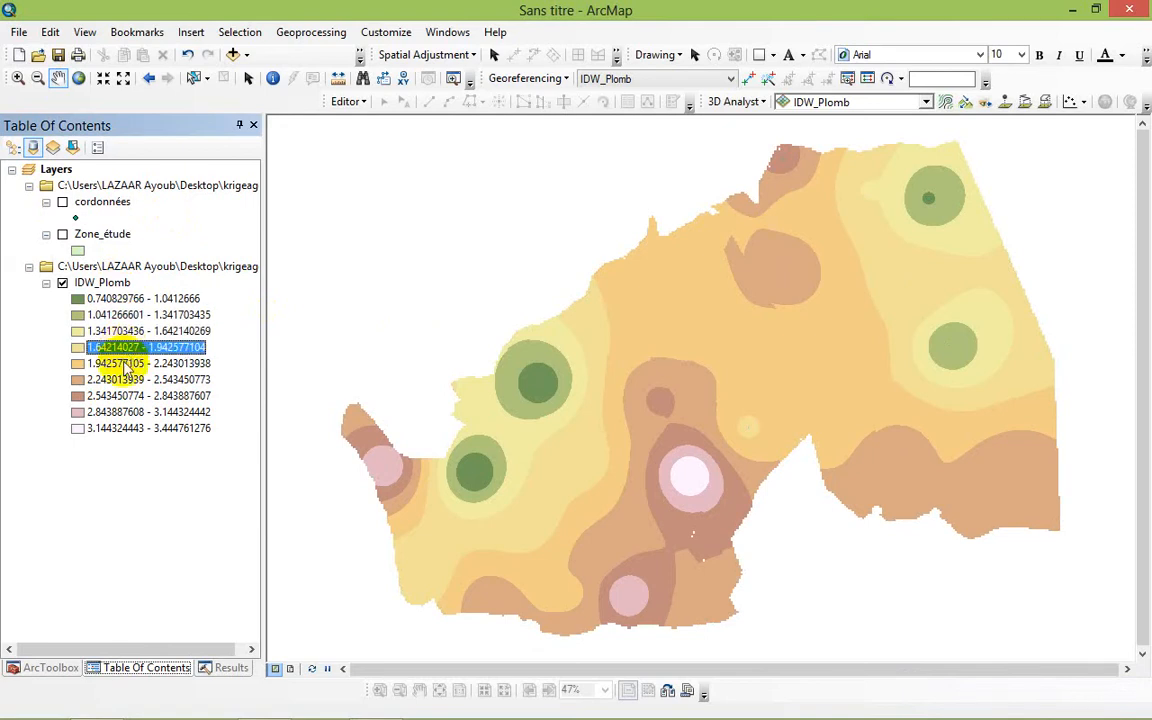
left_click(120, 363)
left_click(120, 380)
left_click(121, 396)
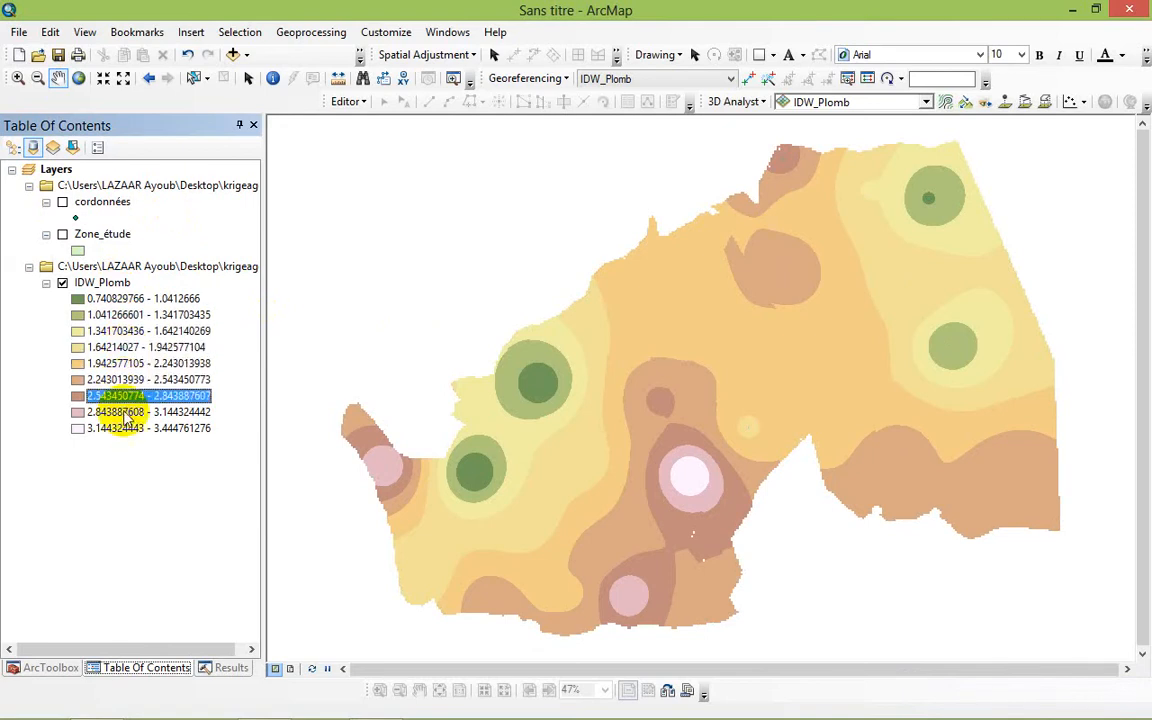
left_click(122, 412)
left_click(123, 428)
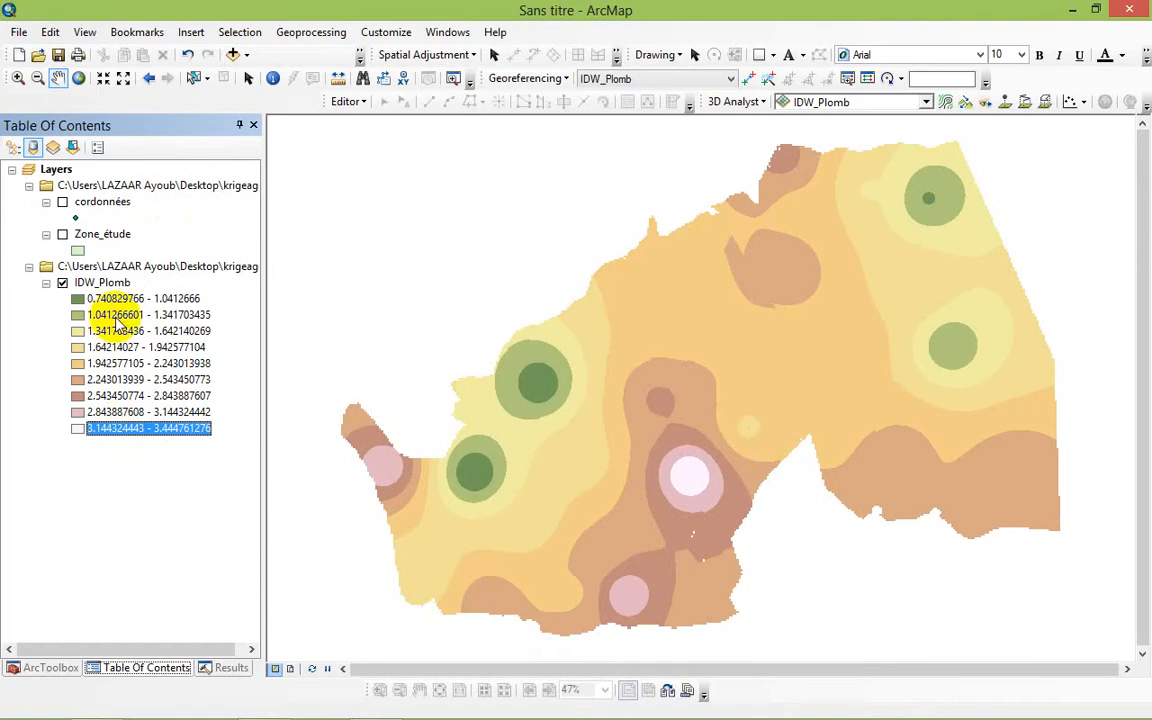
- Open the symbology properties of the IDW_Plomb layer and set the number of classes to 4
right_click(105, 285)
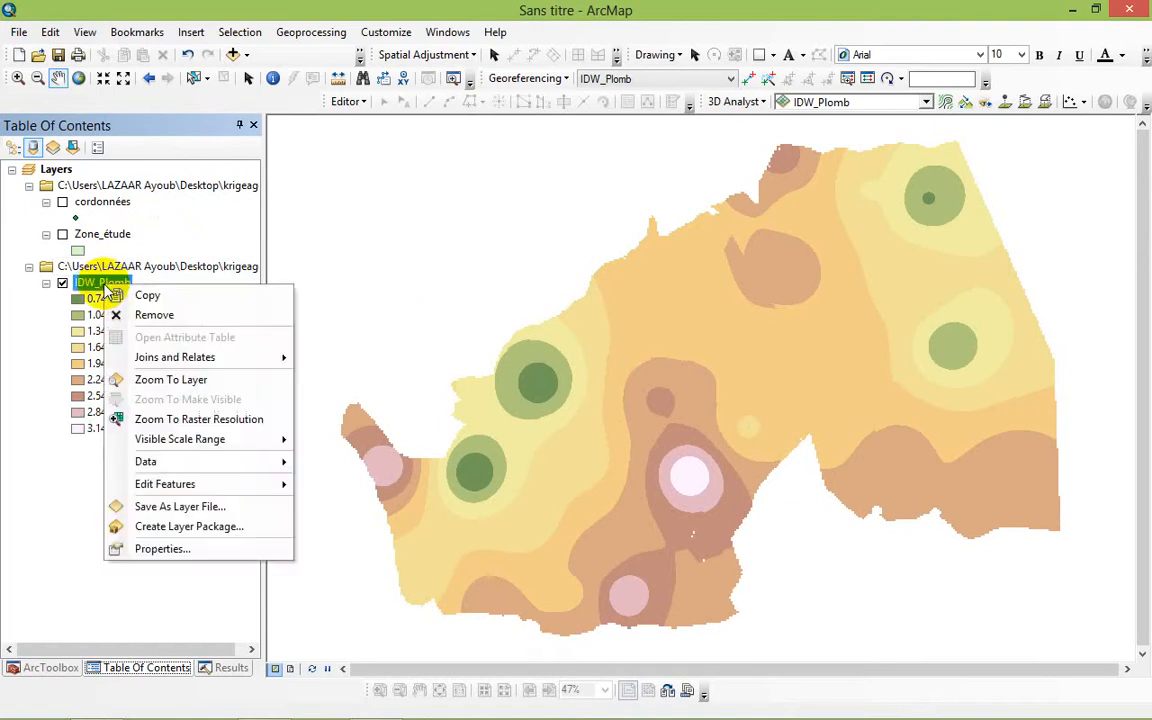
left_click(172, 550)
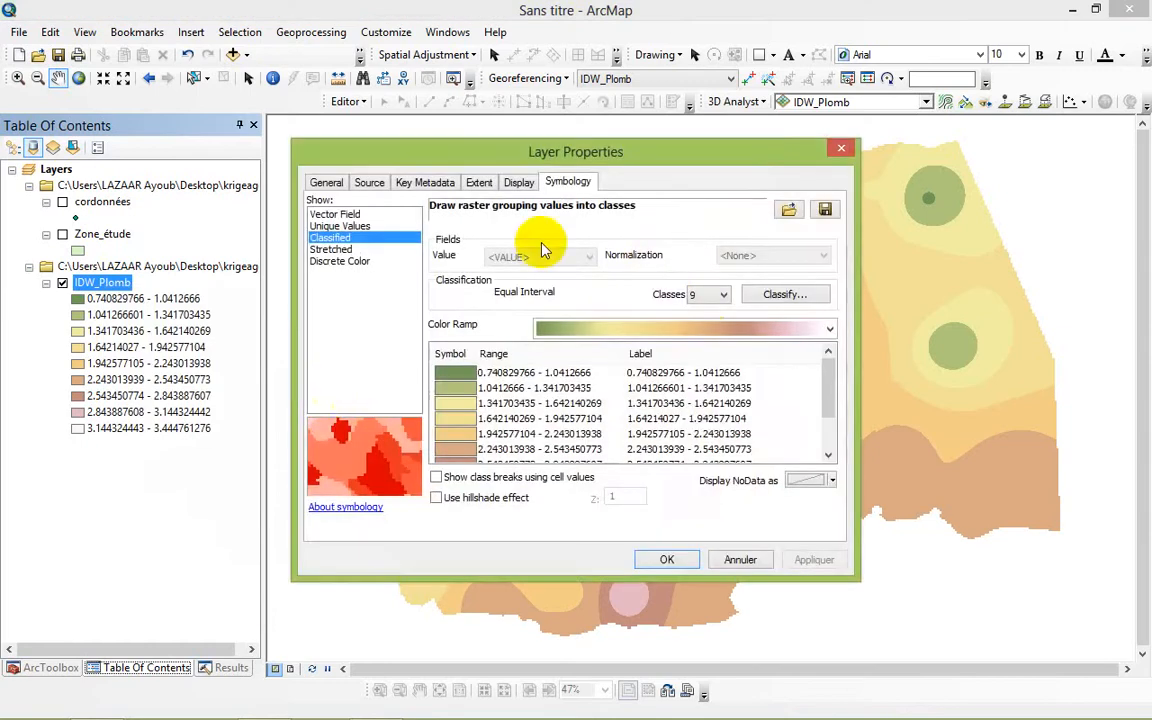
left_click(724, 296)
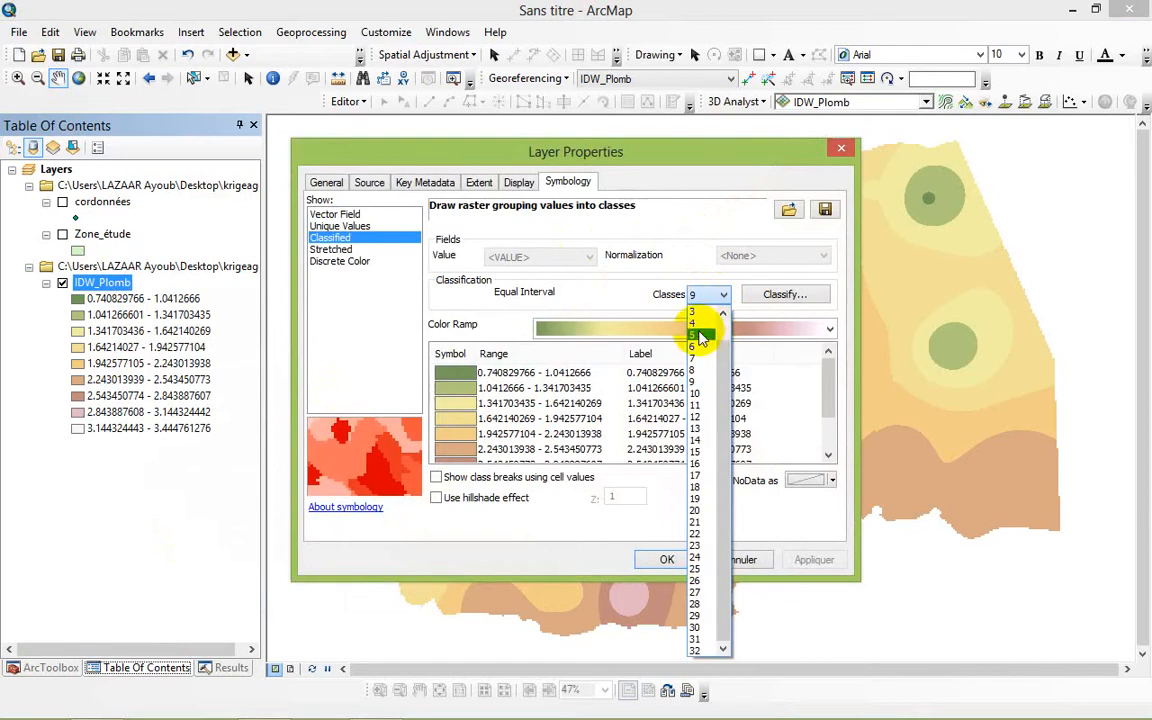
left_click(701, 324)
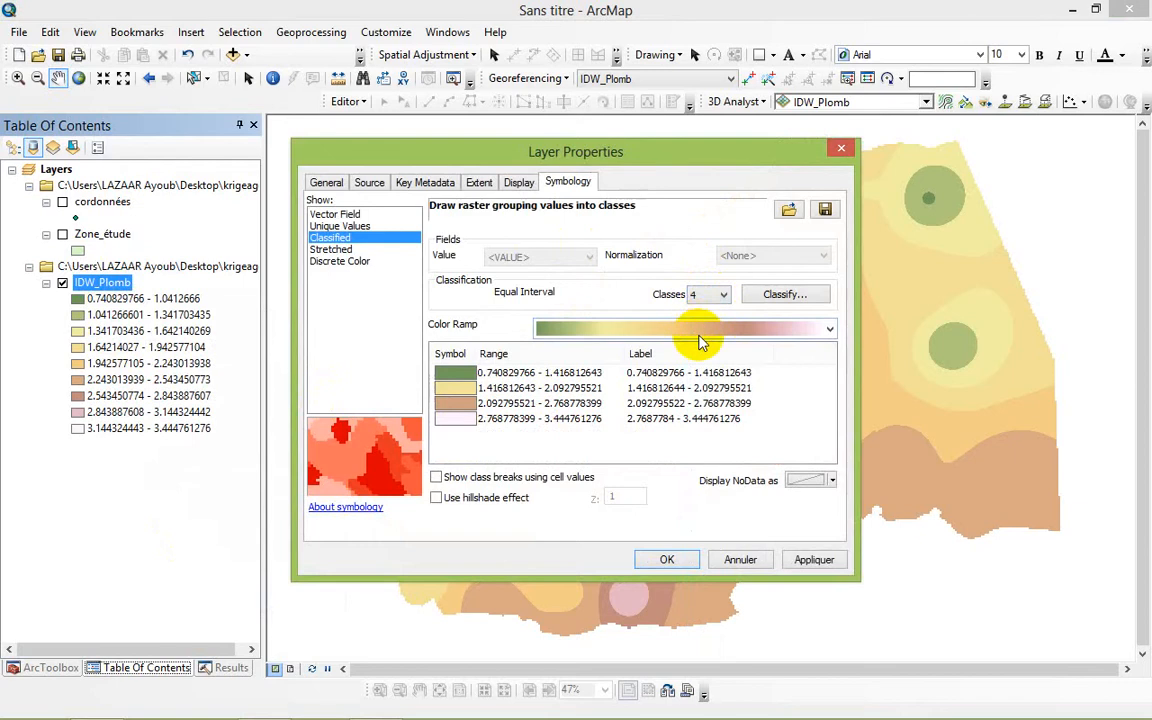
left_click(699, 337)
left_click(702, 334)
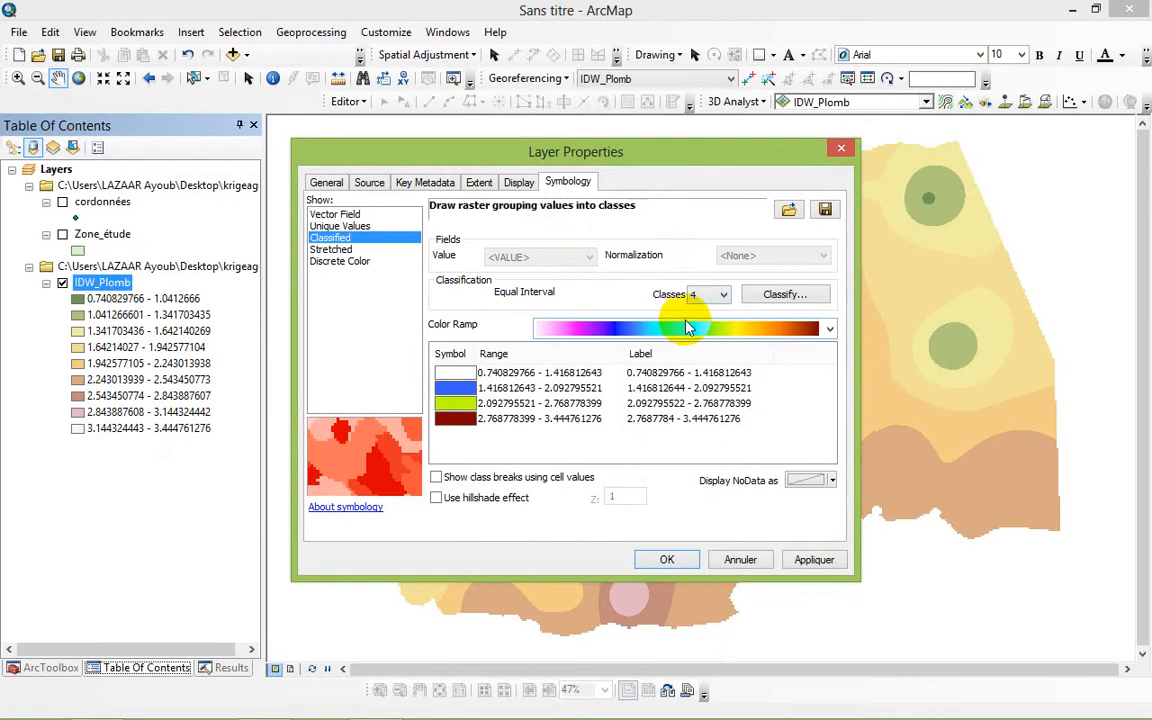
left_click(688, 327)
left_click(686, 246)
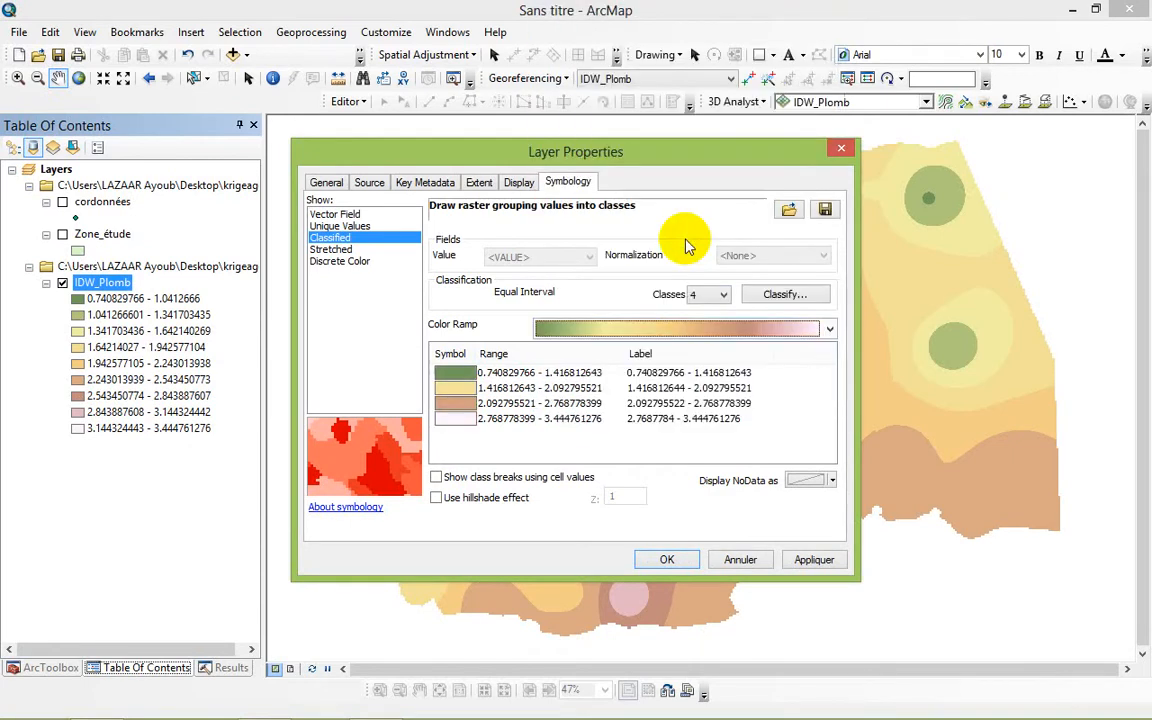
- Apply the green-yellow-red color ramp to the four classes of the IDW_Plomb raster
left_click(681, 333)
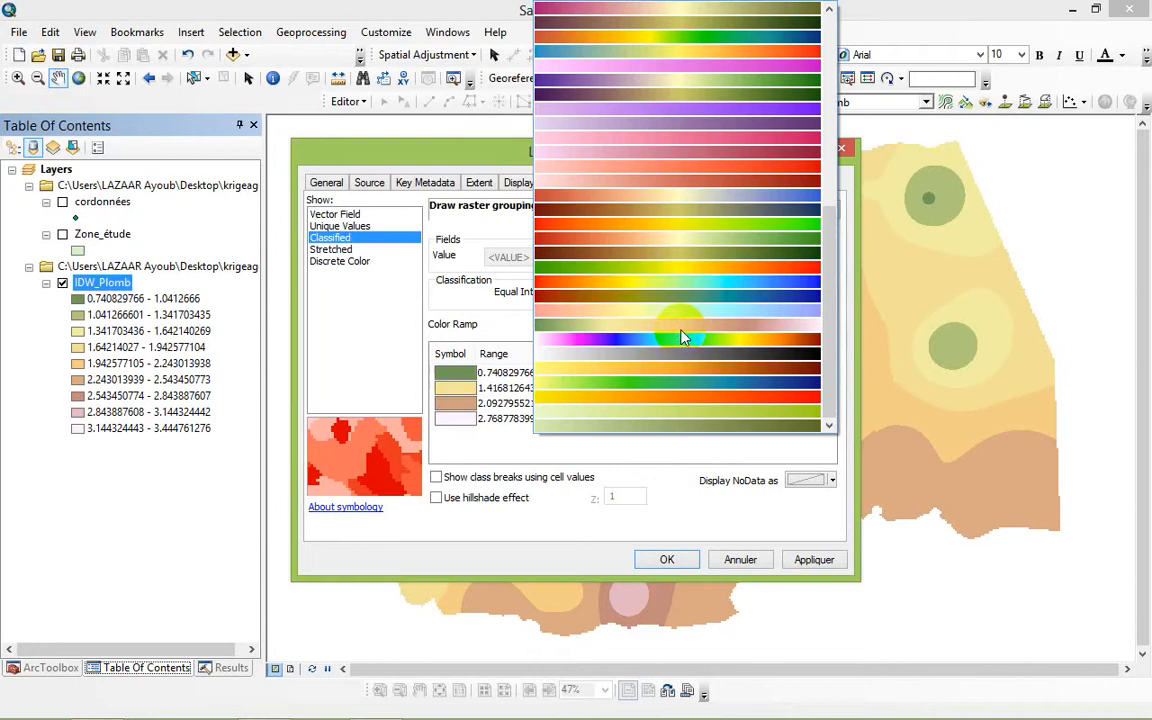
left_click(670, 272)
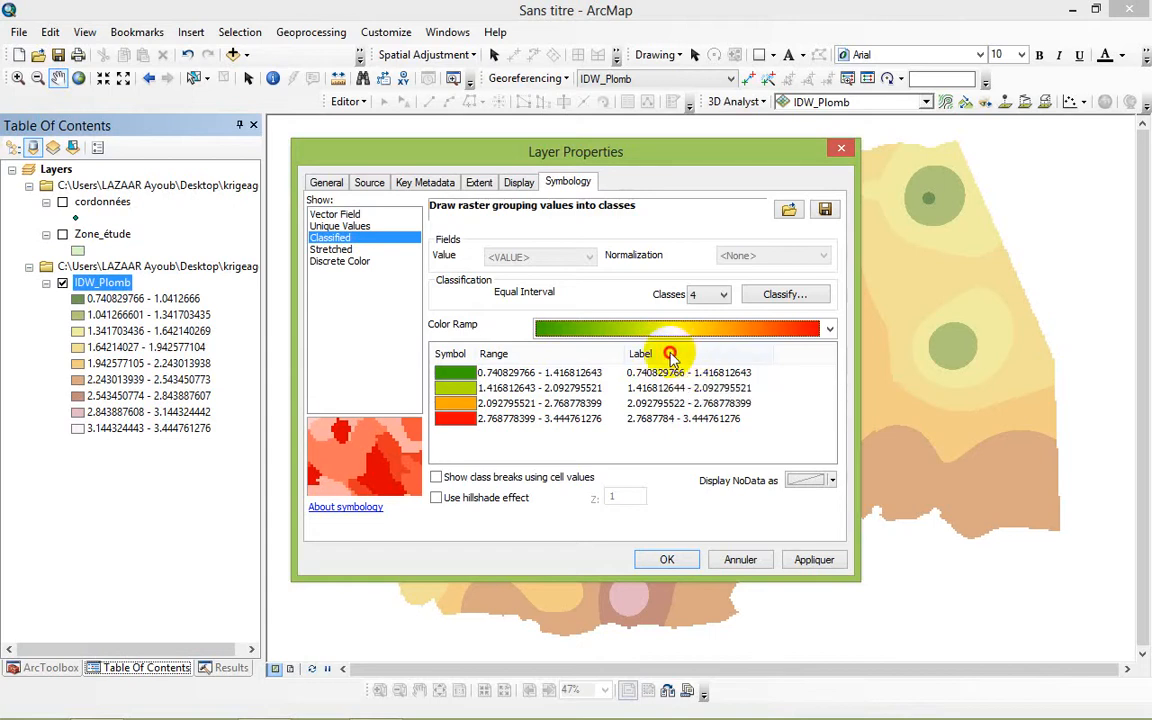
- Format the class labels of the IDW_Plomb raster with 1 significant digit
right_click(672, 360)
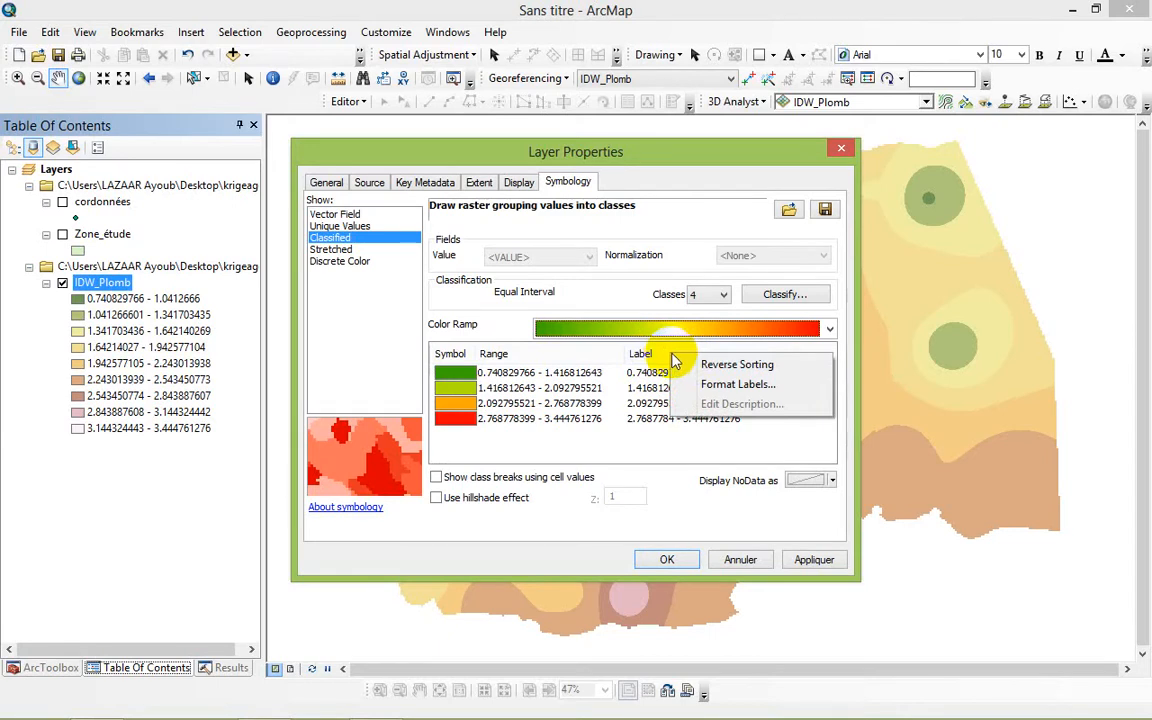
left_click(710, 388)
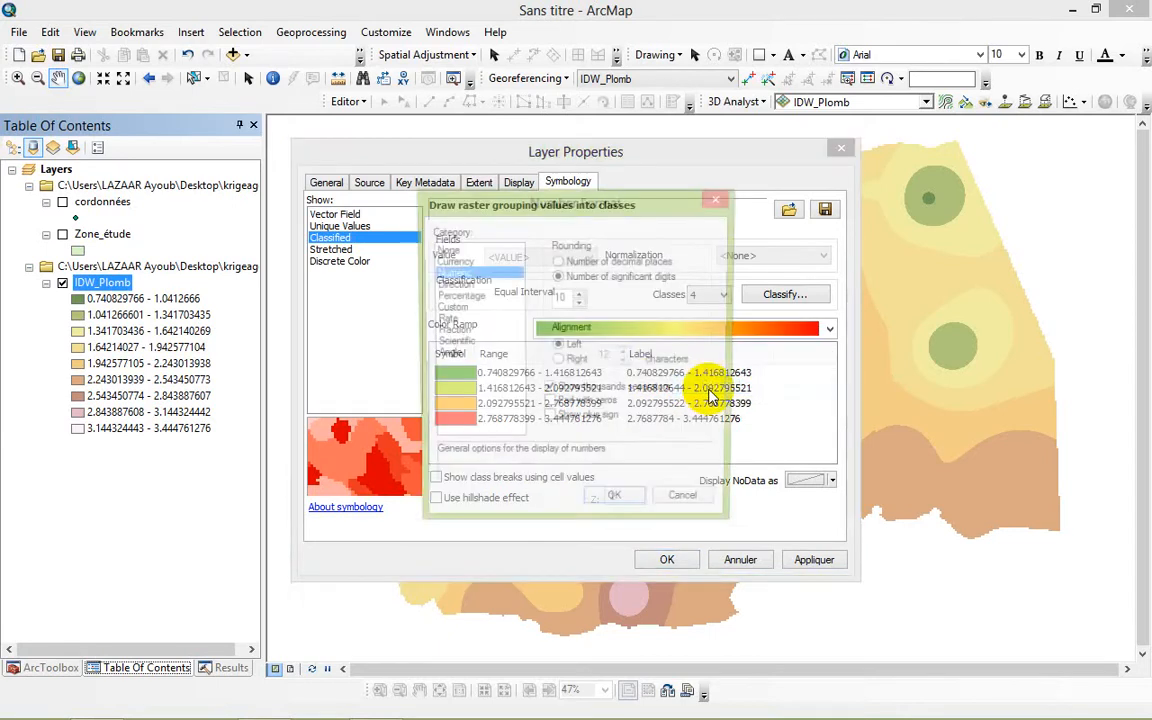
left_click(580, 304)
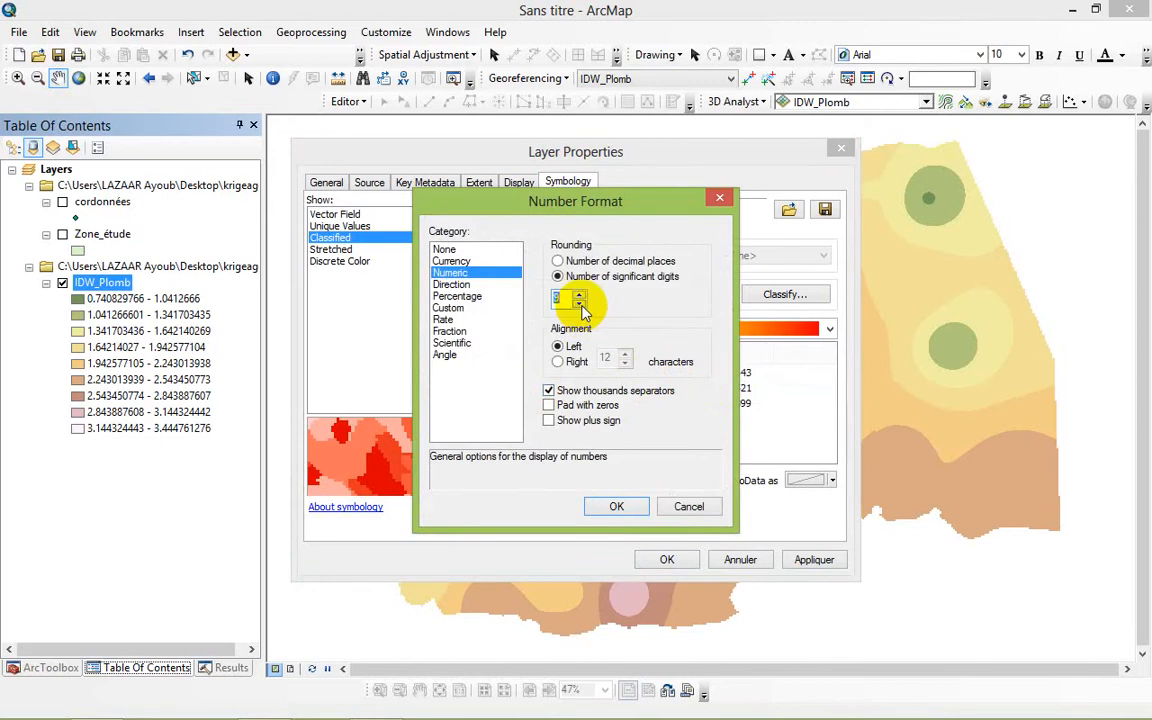
left_click(581, 304)
left_click(580, 304)
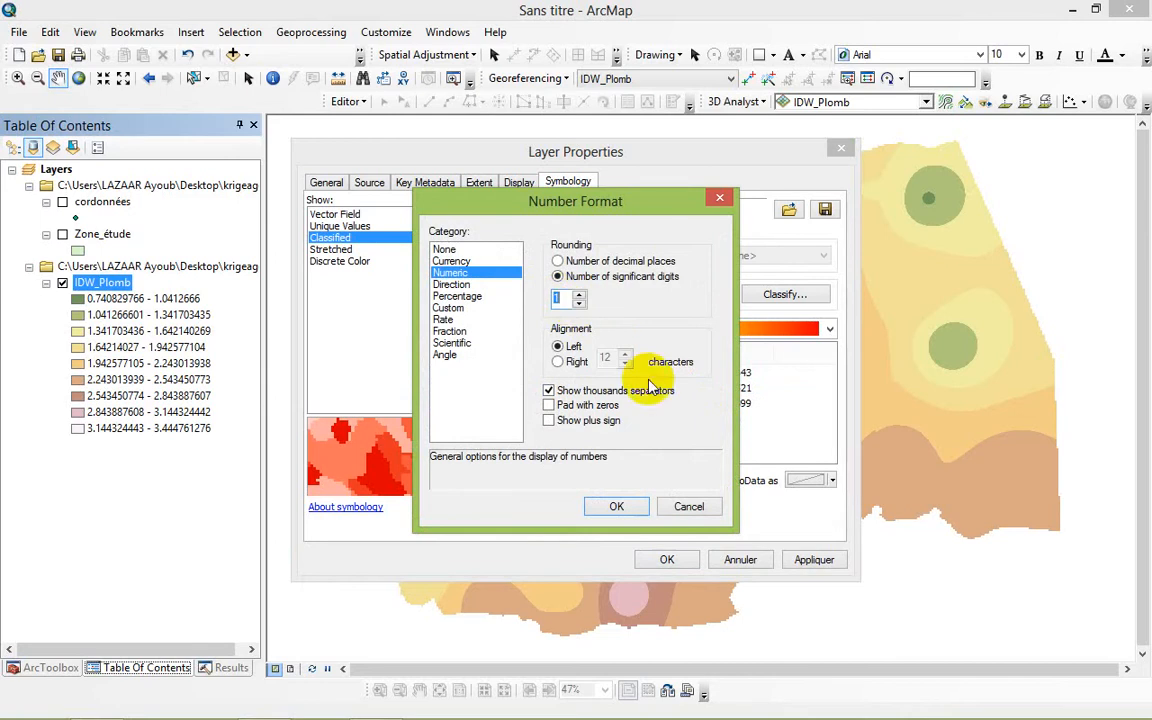
left_click(621, 507)
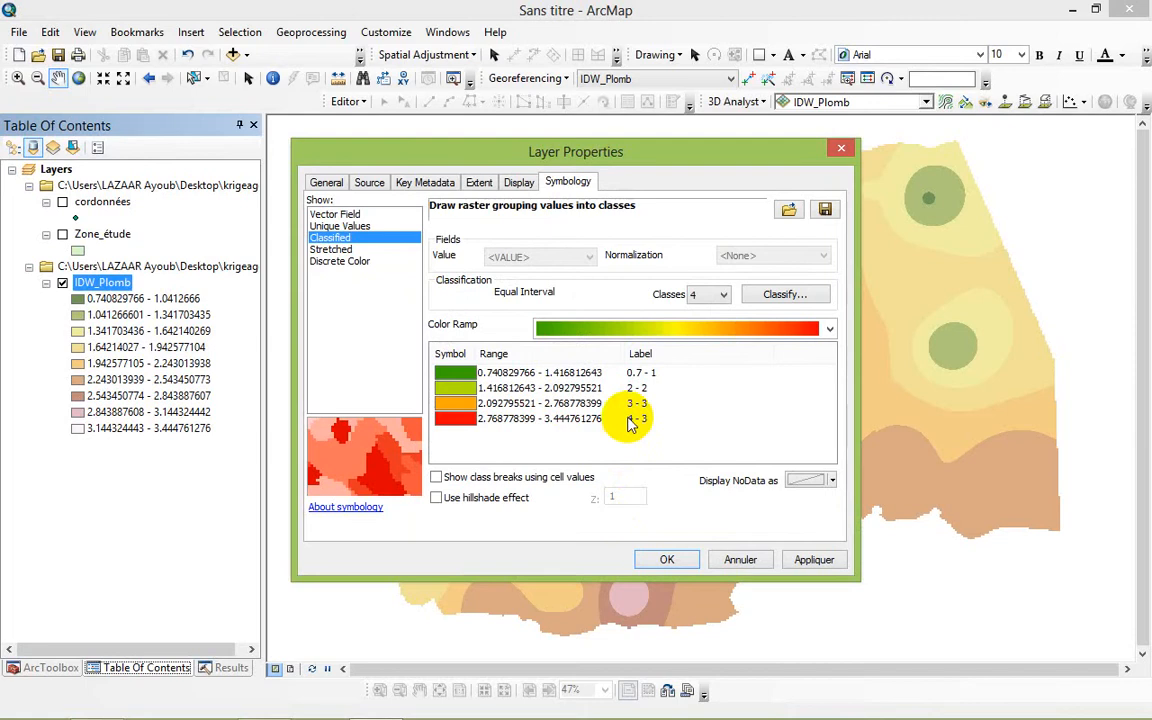
- Format the IDW_Plomb class labels with 3 significant digits and apply the four-class symbology to the layer
right_click(646, 352)
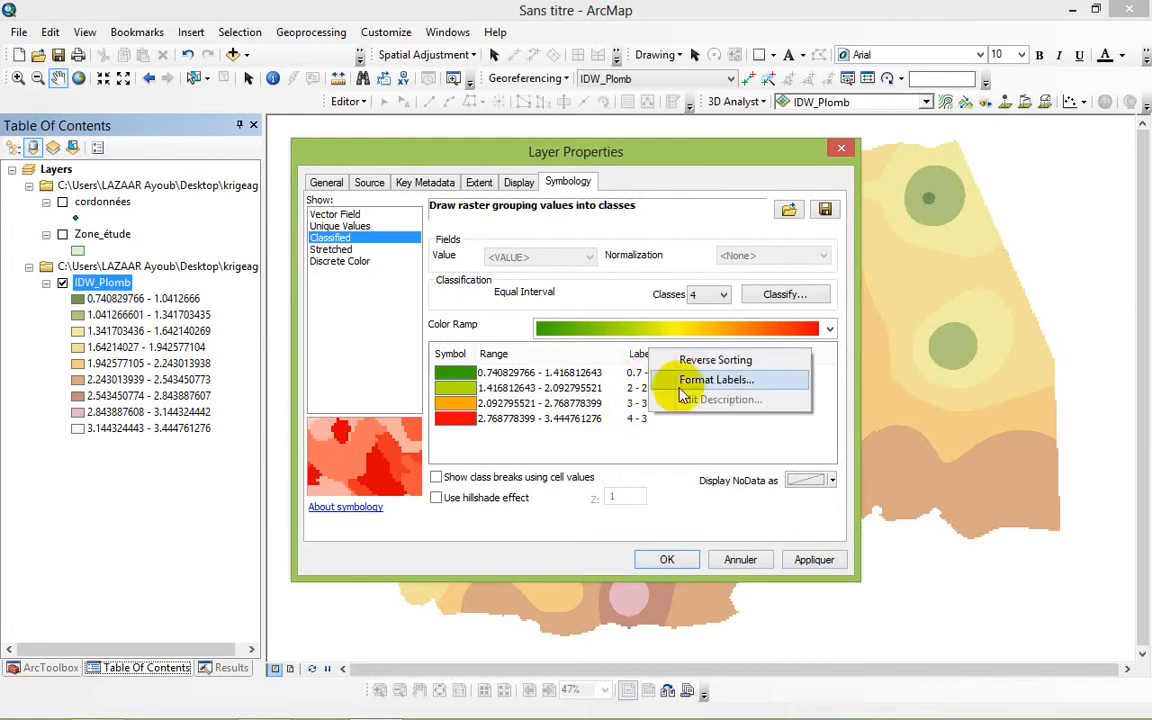
left_click(700, 381)
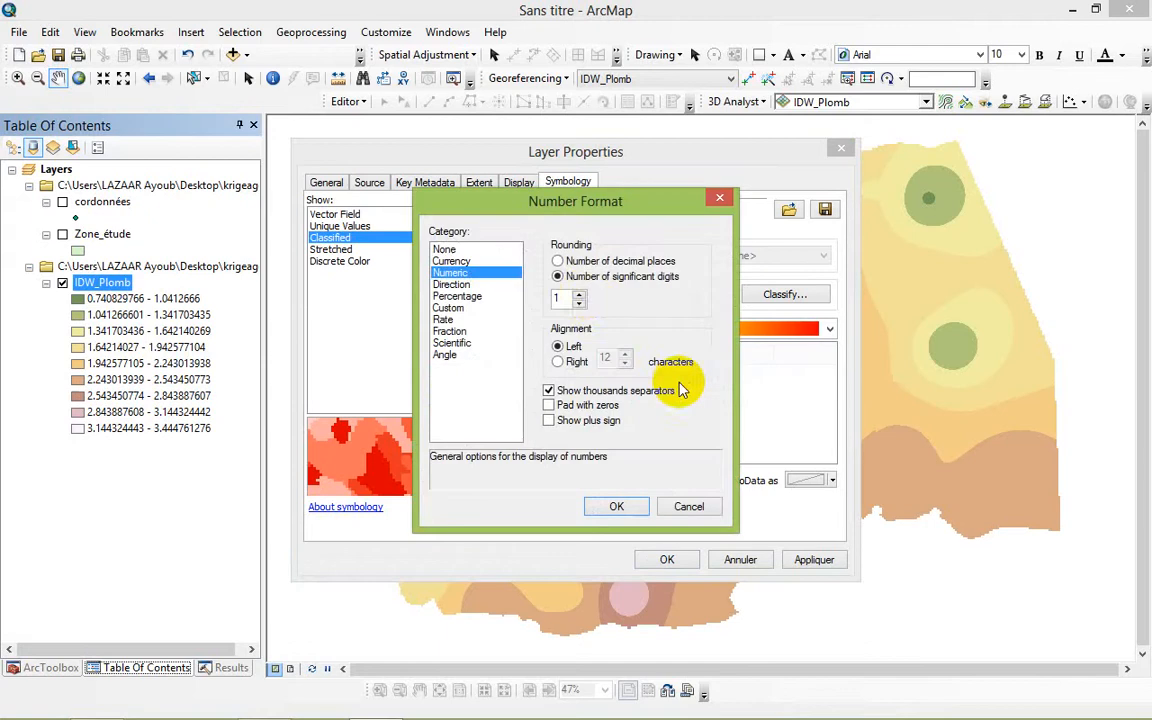
left_click(579, 294)
left_click(579, 294)
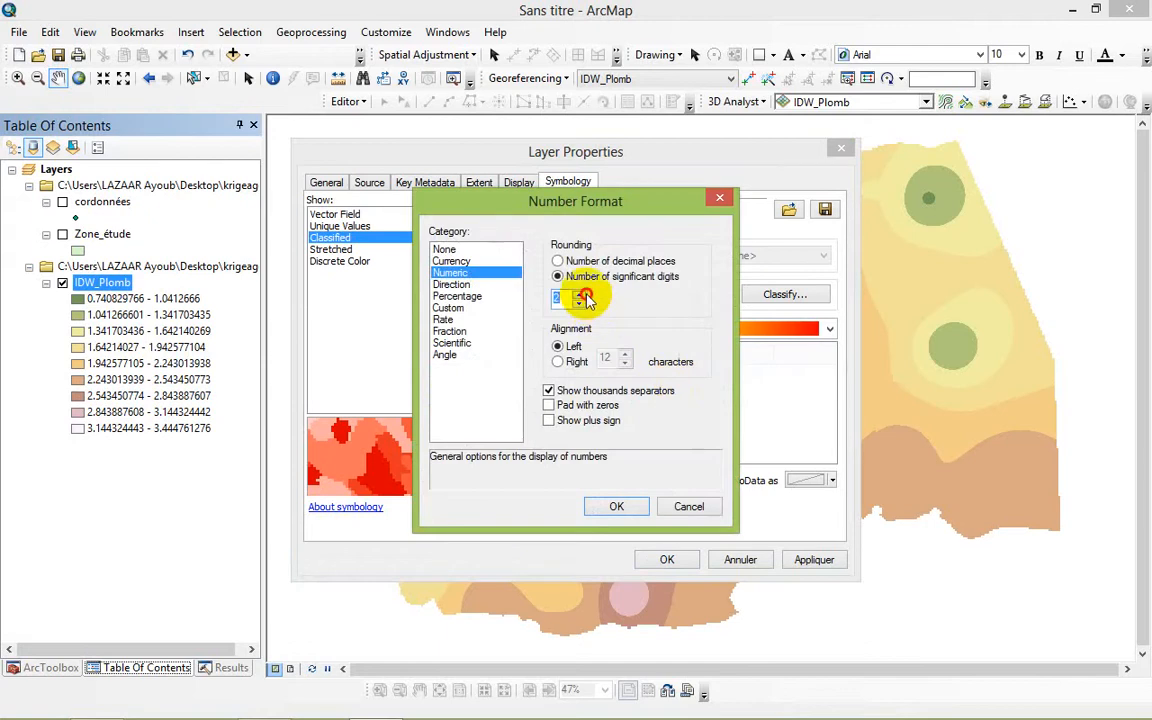
left_click(608, 507)
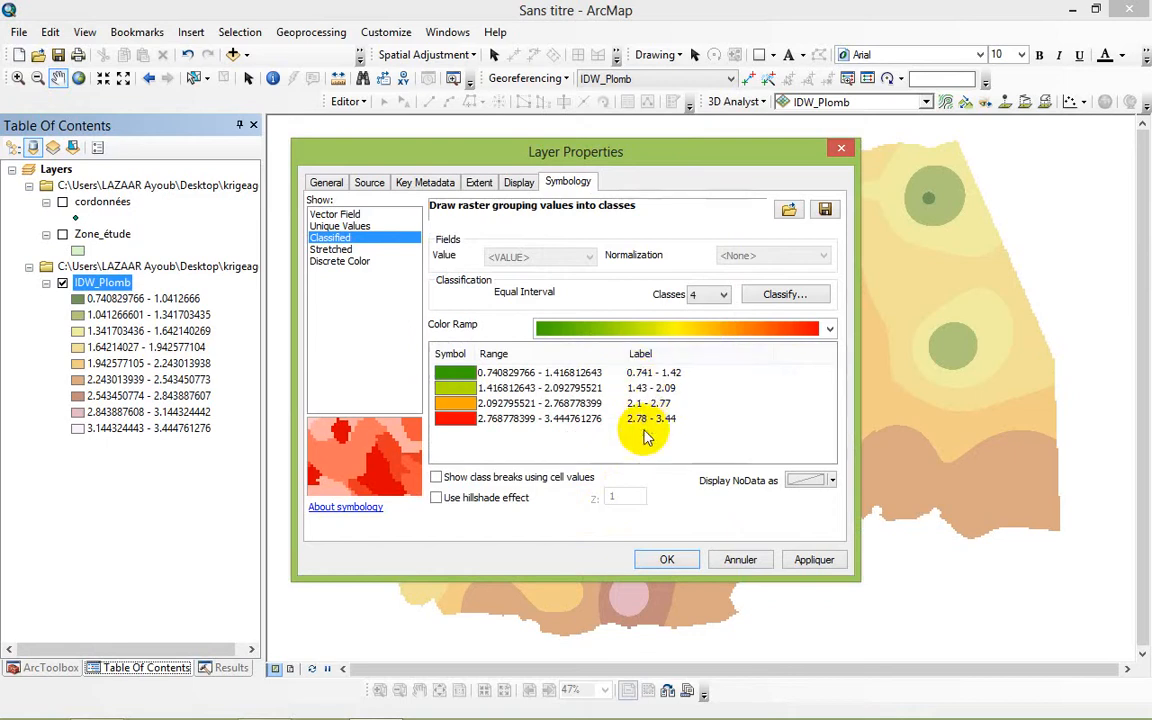
left_click(808, 561)
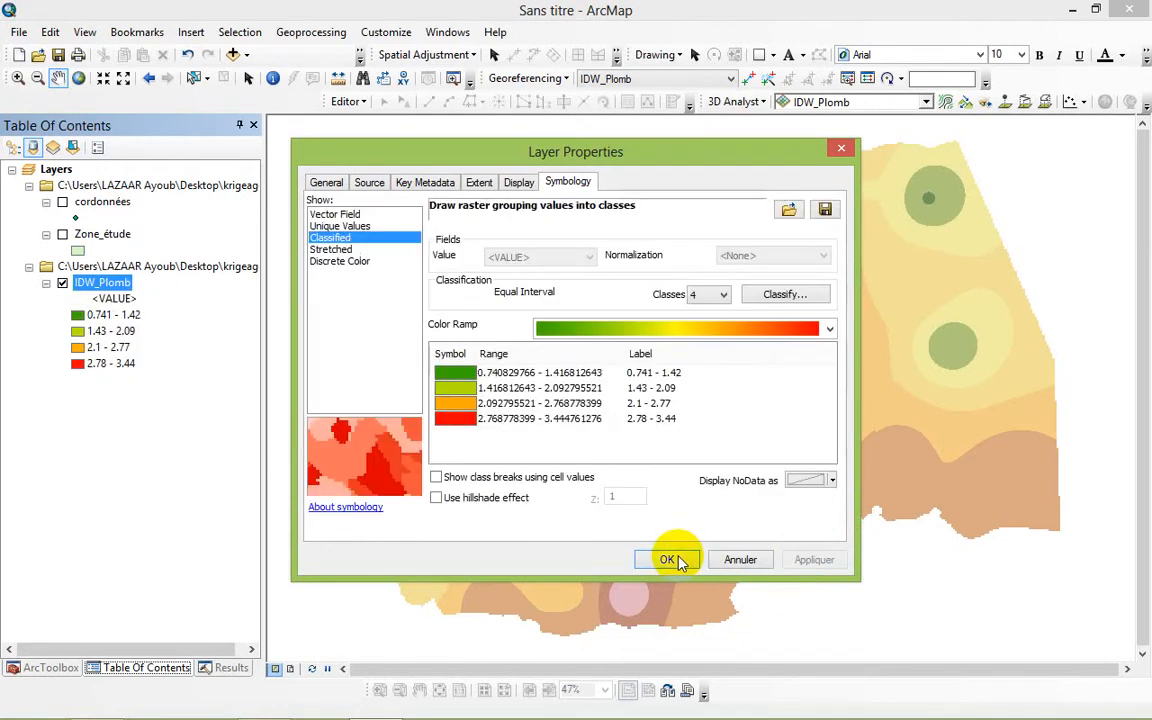
left_click(670, 560)
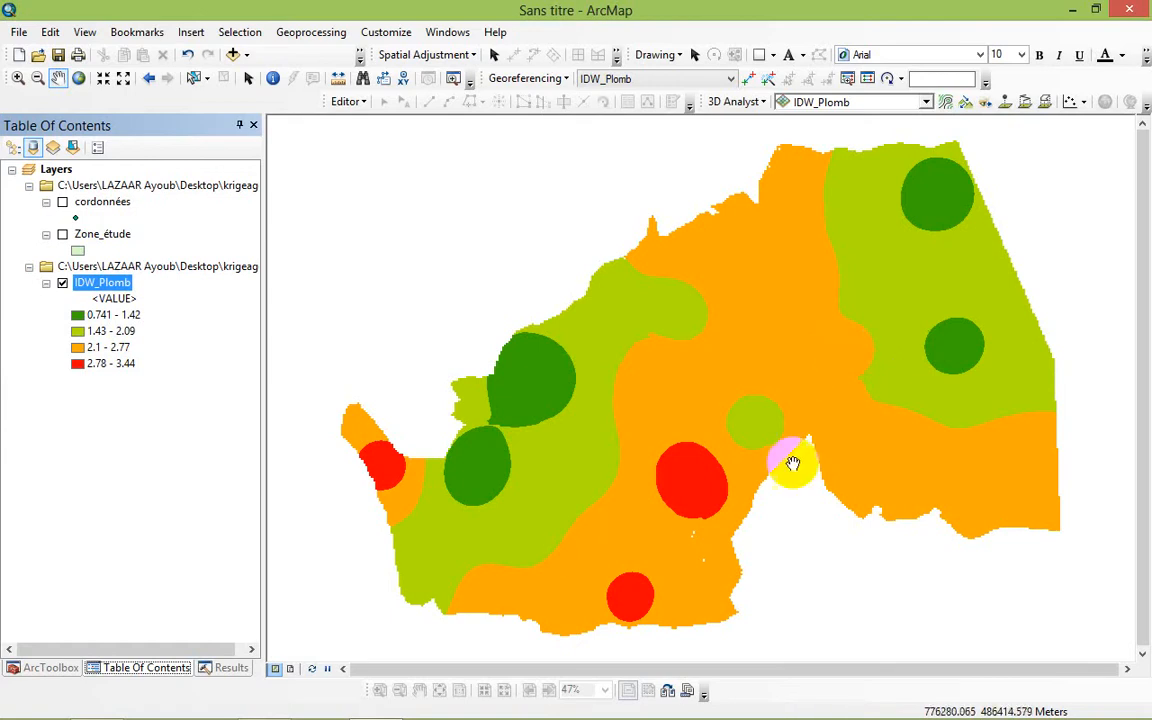
- Run the Spatial Analyst Contour tool on the IDW_Plomb raster with a contour interval of 2
left_click(54, 662)
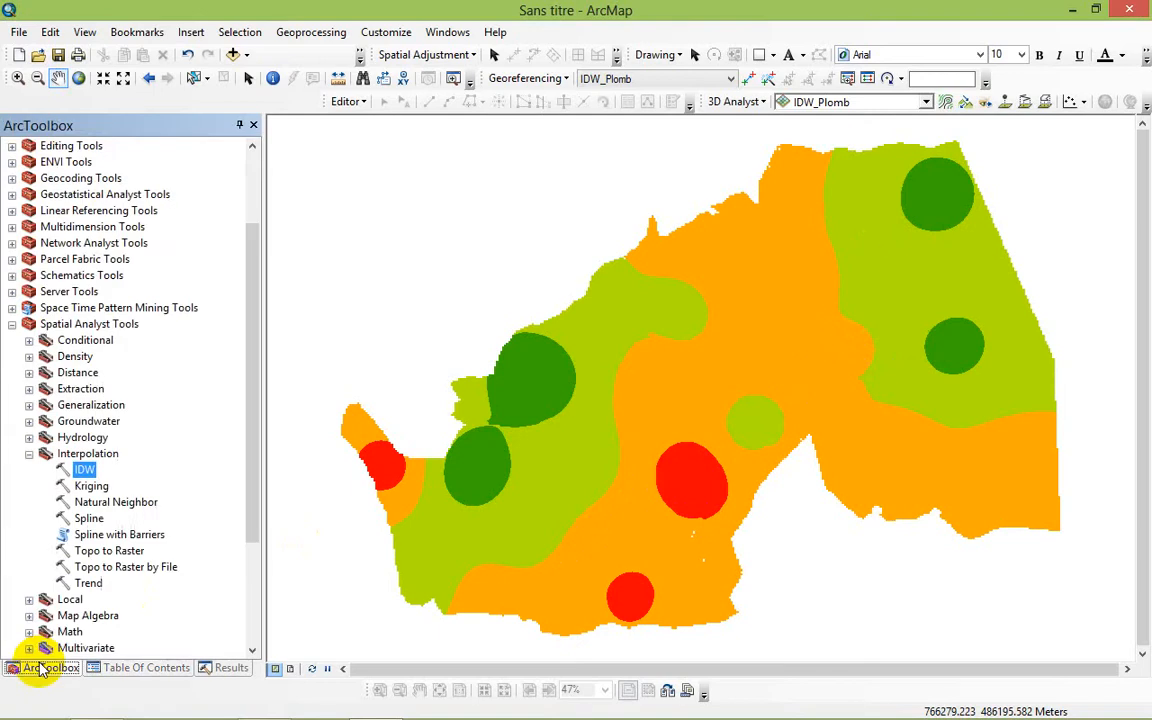
left_click(30, 453)
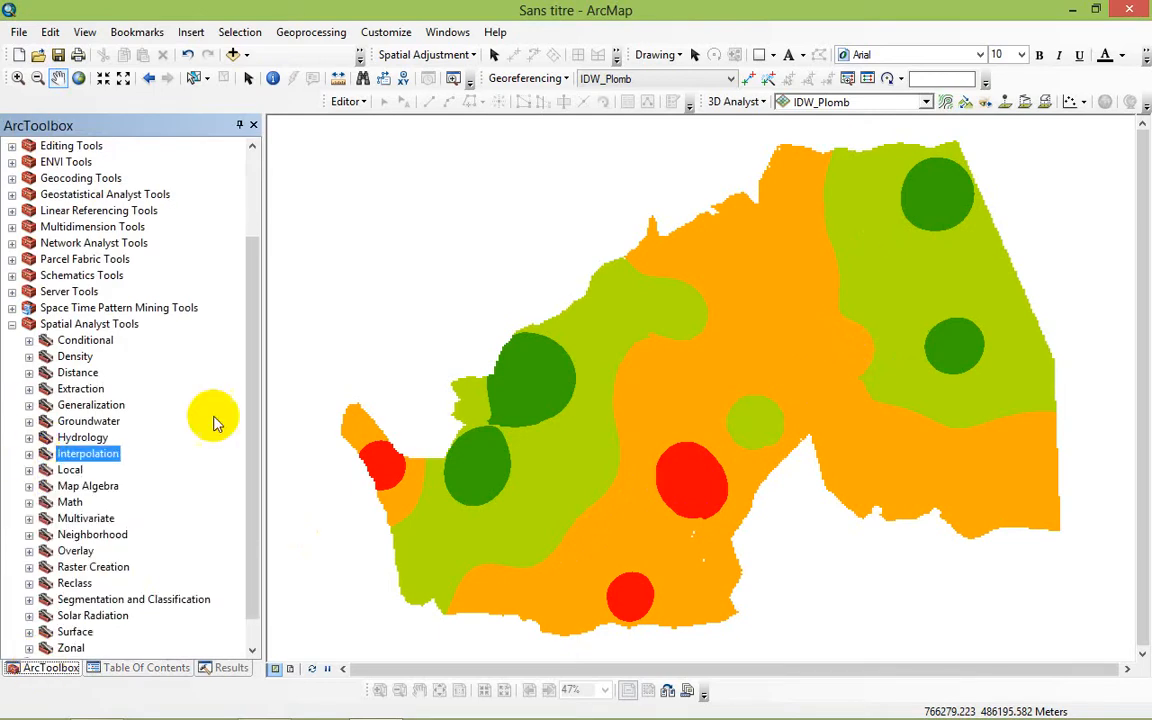
left_click(29, 631)
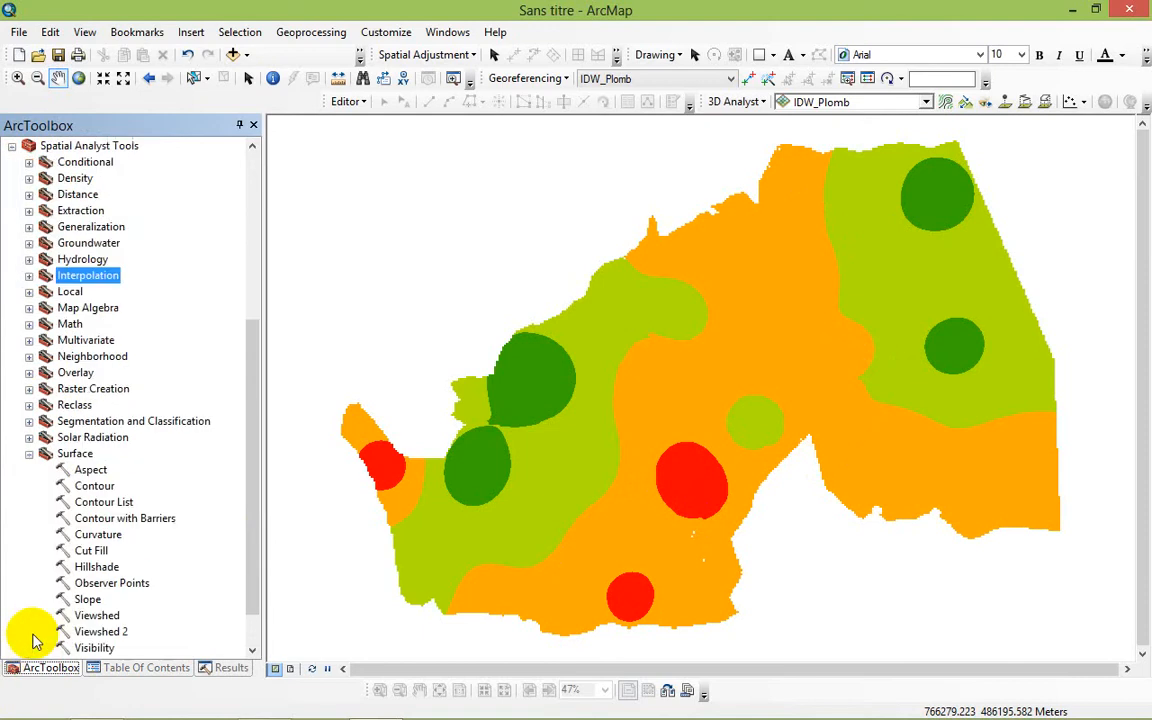
double_click(90, 487)
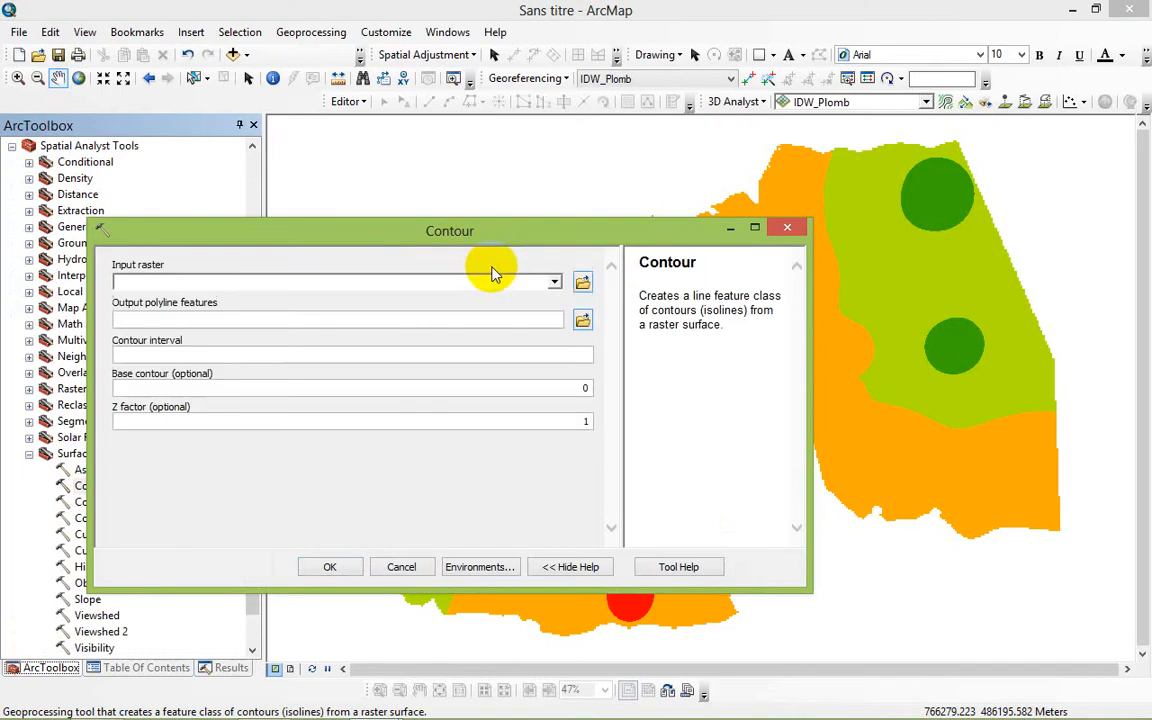
left_click(556, 284)
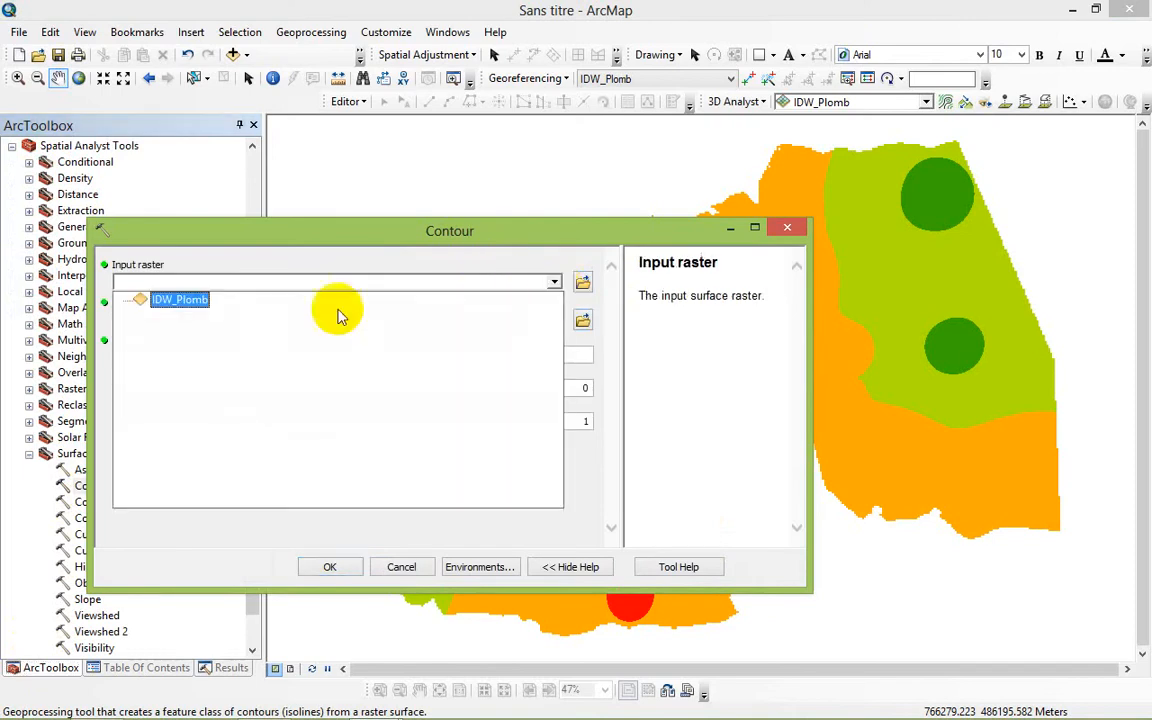
left_click(193, 300)
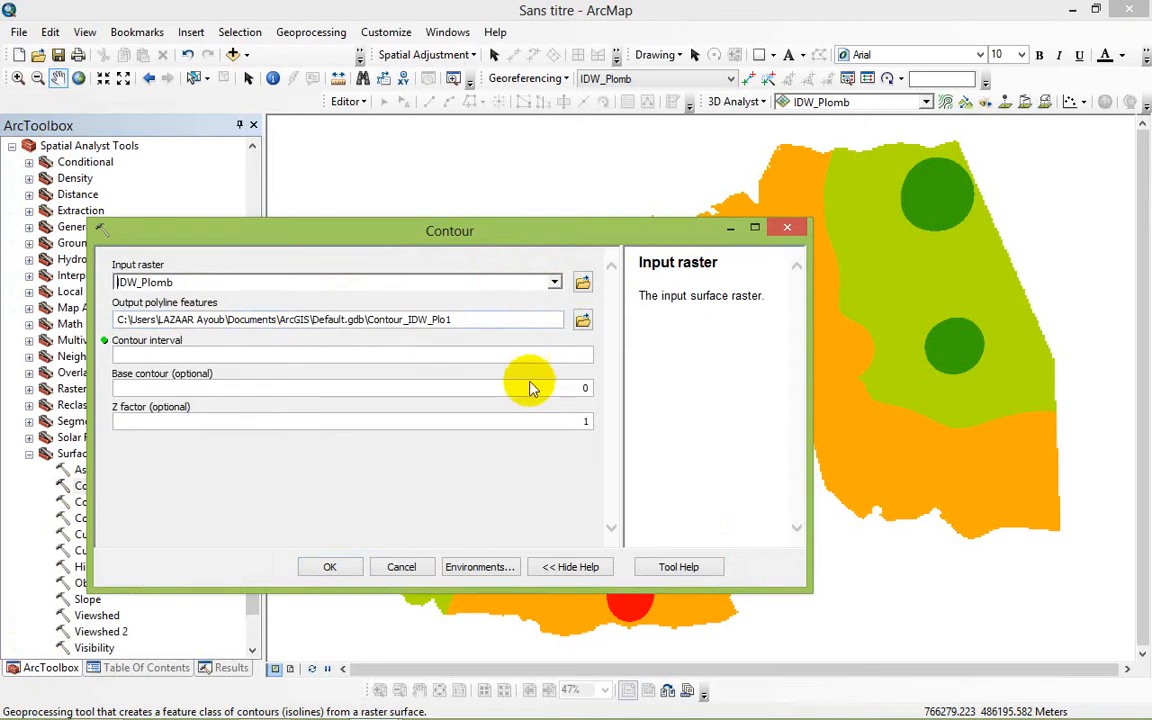
left_click(485, 356)
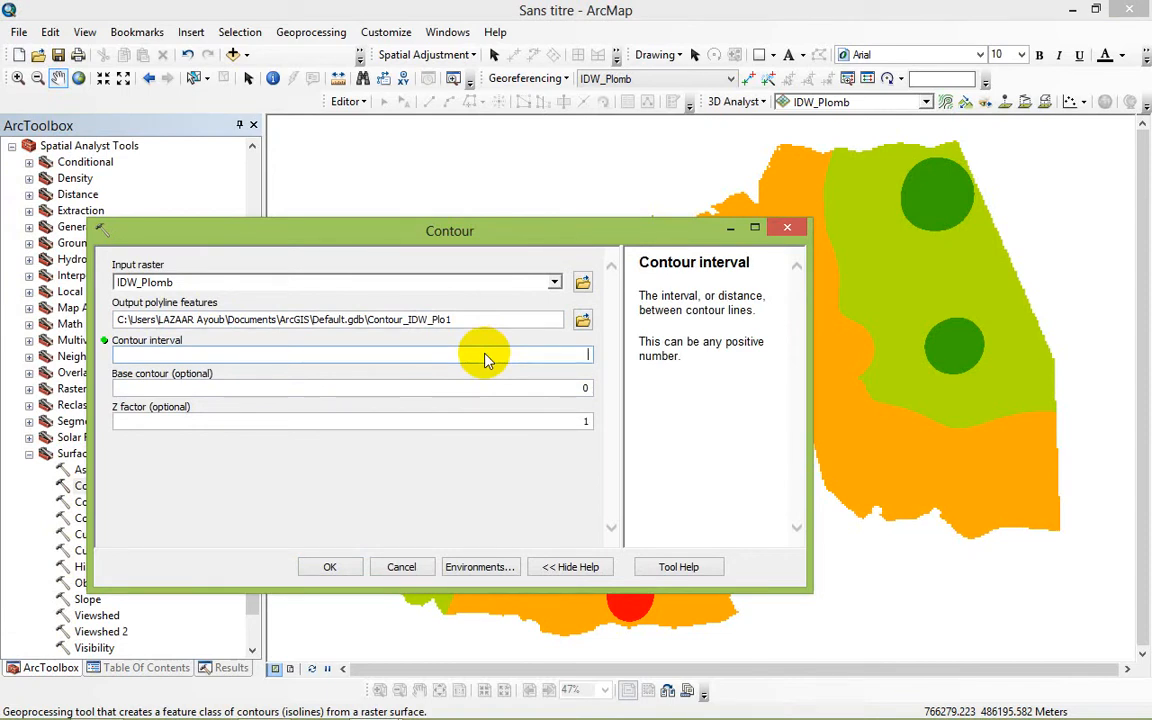
type("2")
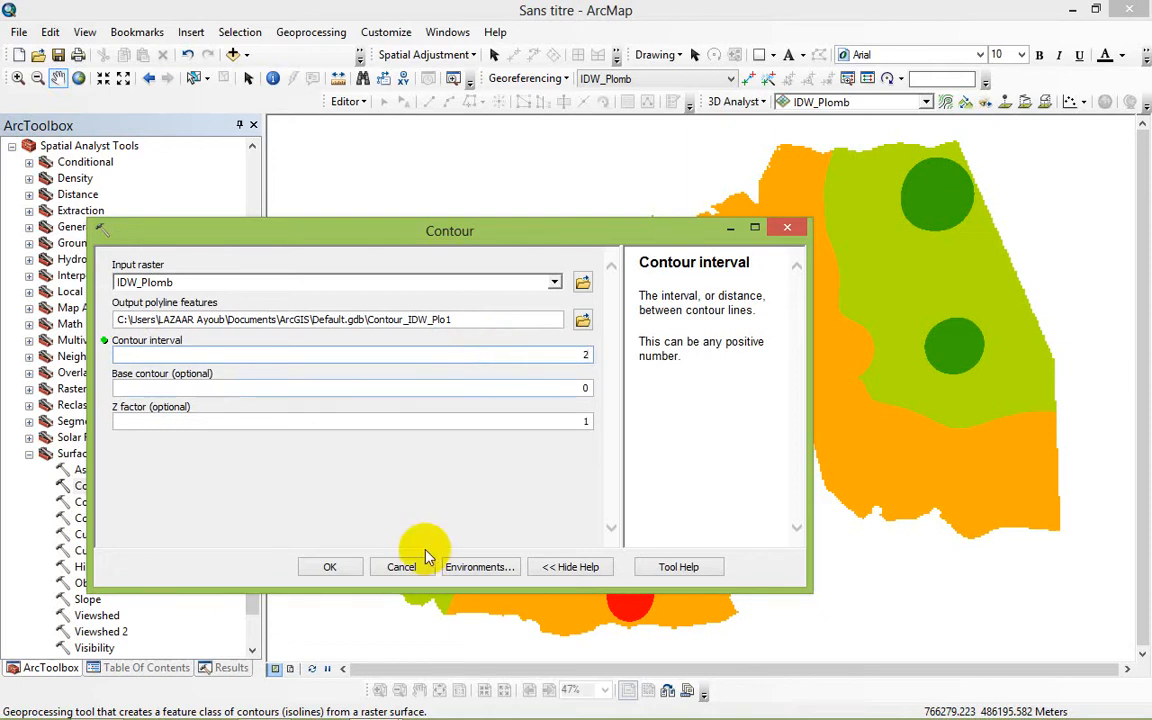
left_click(333, 568)
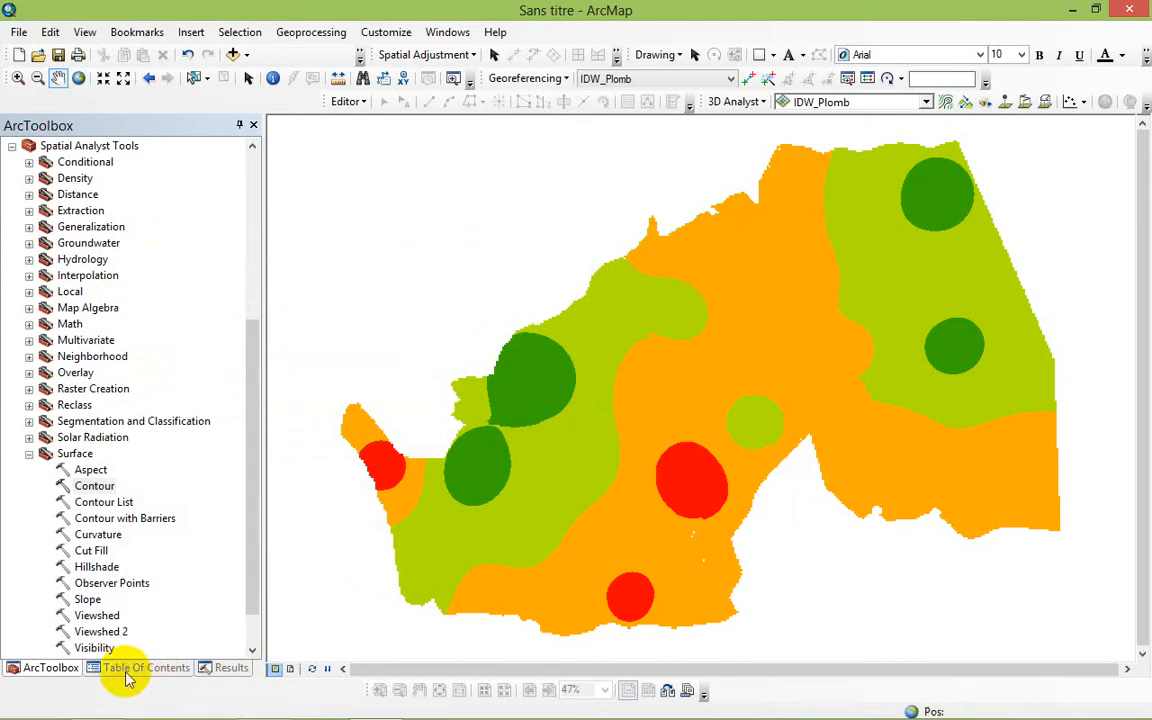
- Replace the <VALUE> heading of the IDW_Plomb layer's classes with "% Plomb"
left_click(175, 668)
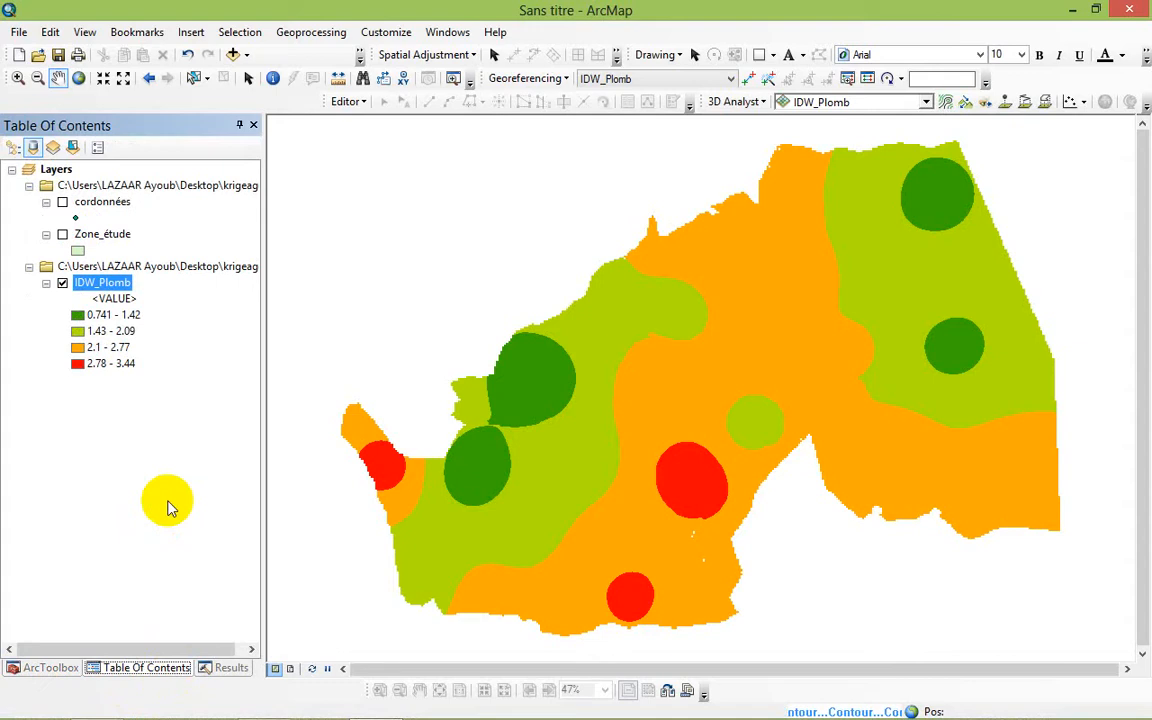
left_click(114, 296)
left_click(115, 294)
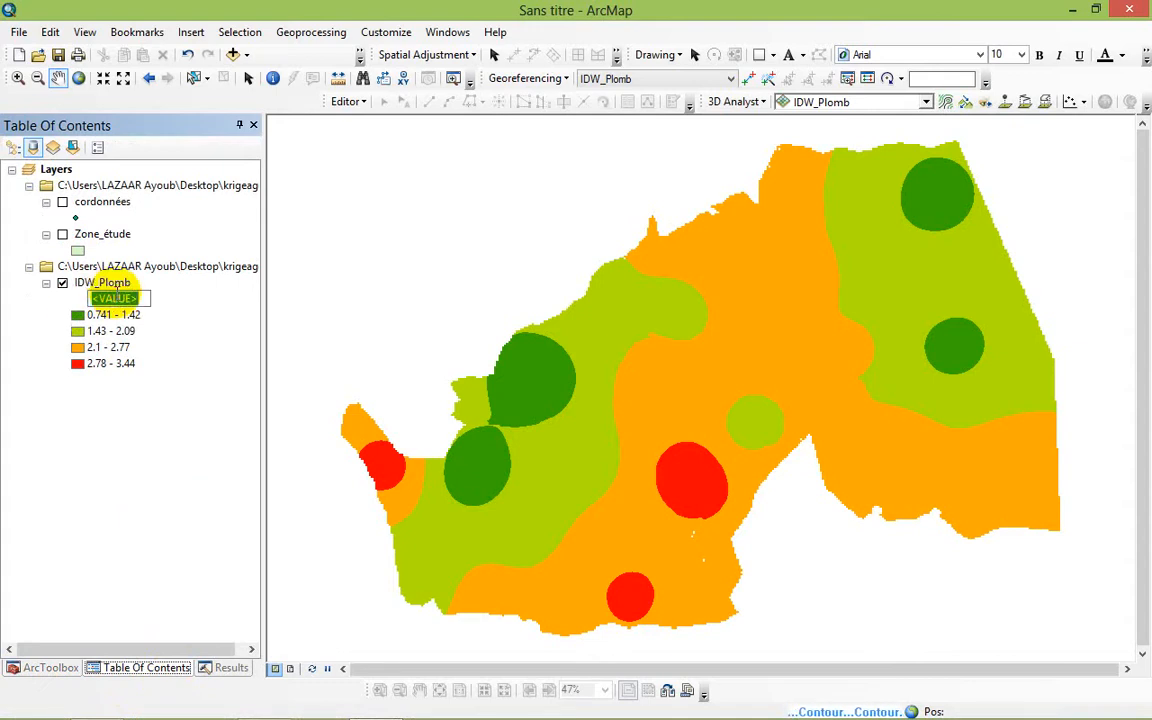
type("u")
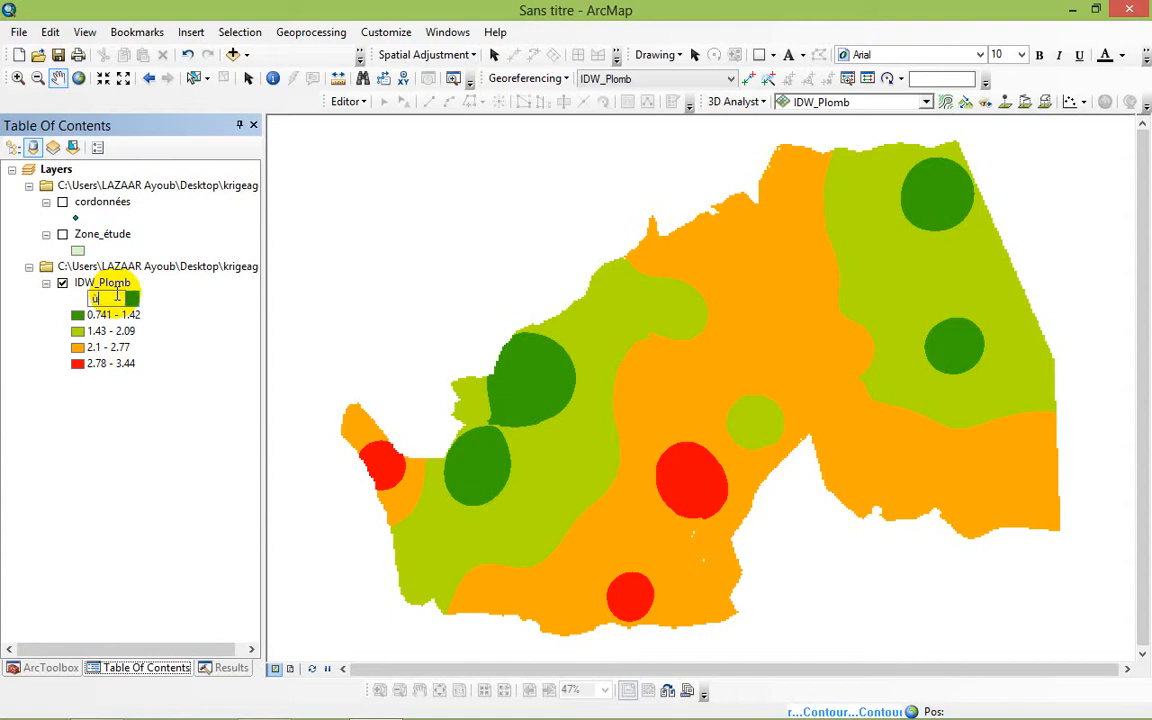
key("BackSpace")
type("%")
type("pl")
key("BackSpace")
key("BackSpace")
type("Plomb")
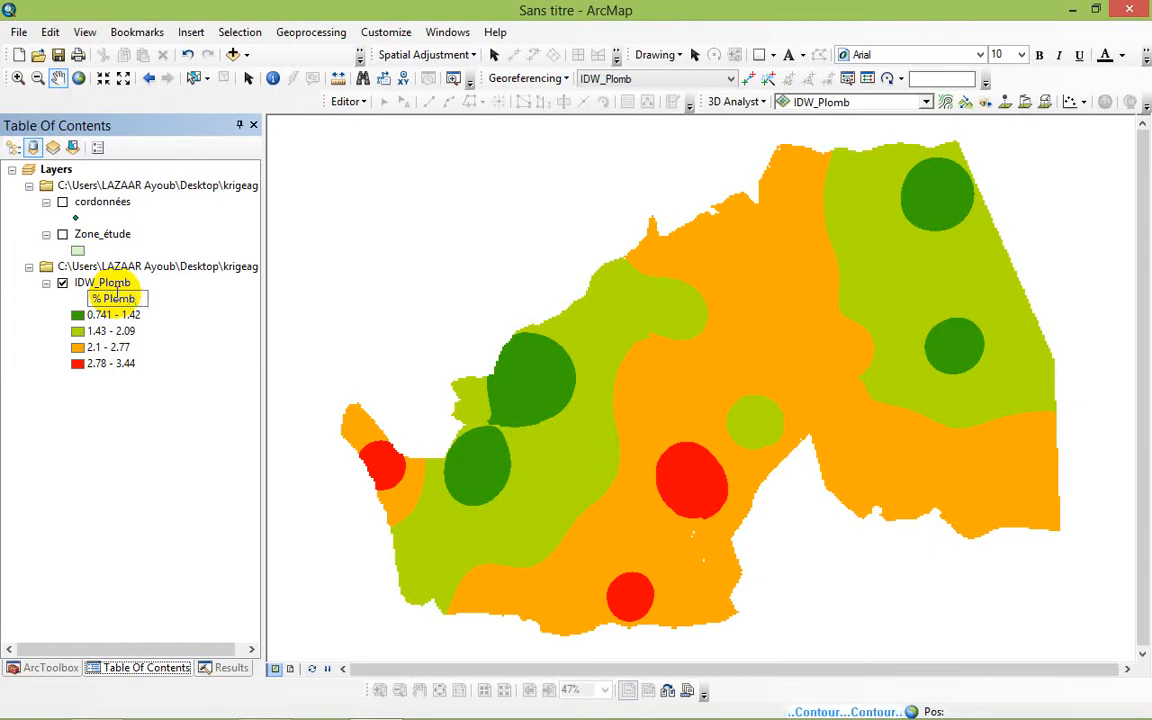
key("Return")
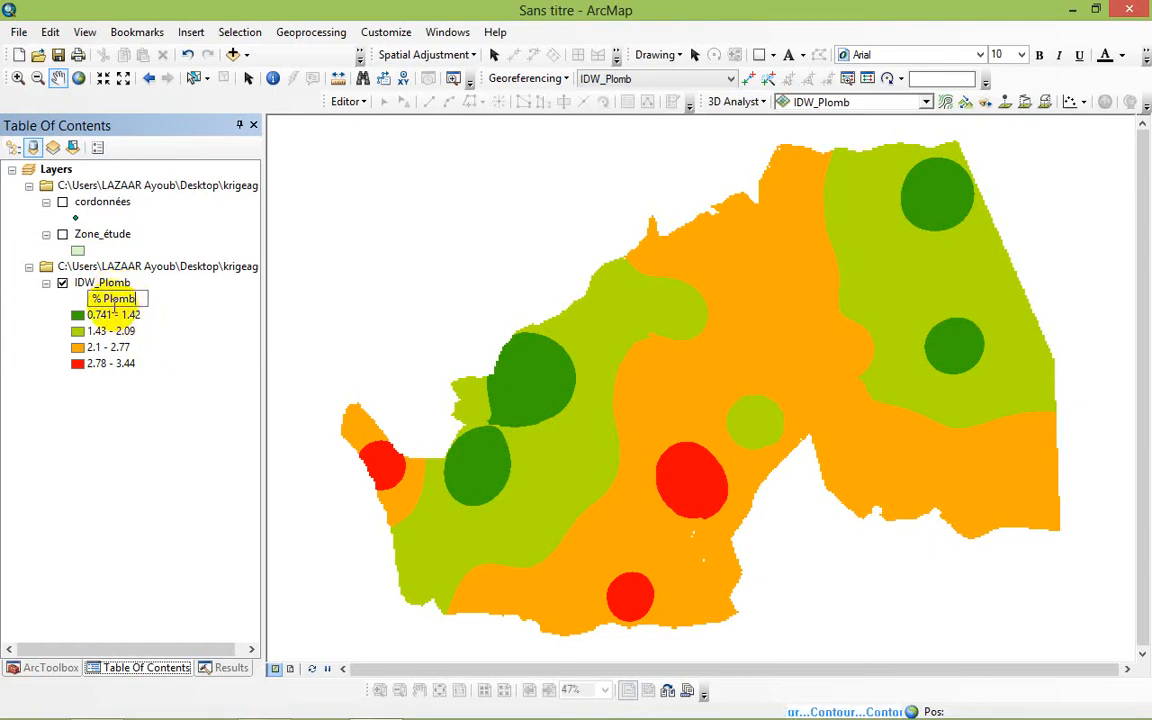
- Move the percent sign behind the word in the IDW_Plomb class heading so that it reads "Plomb (%)"
left_click(103, 298)
key("BackSpace")
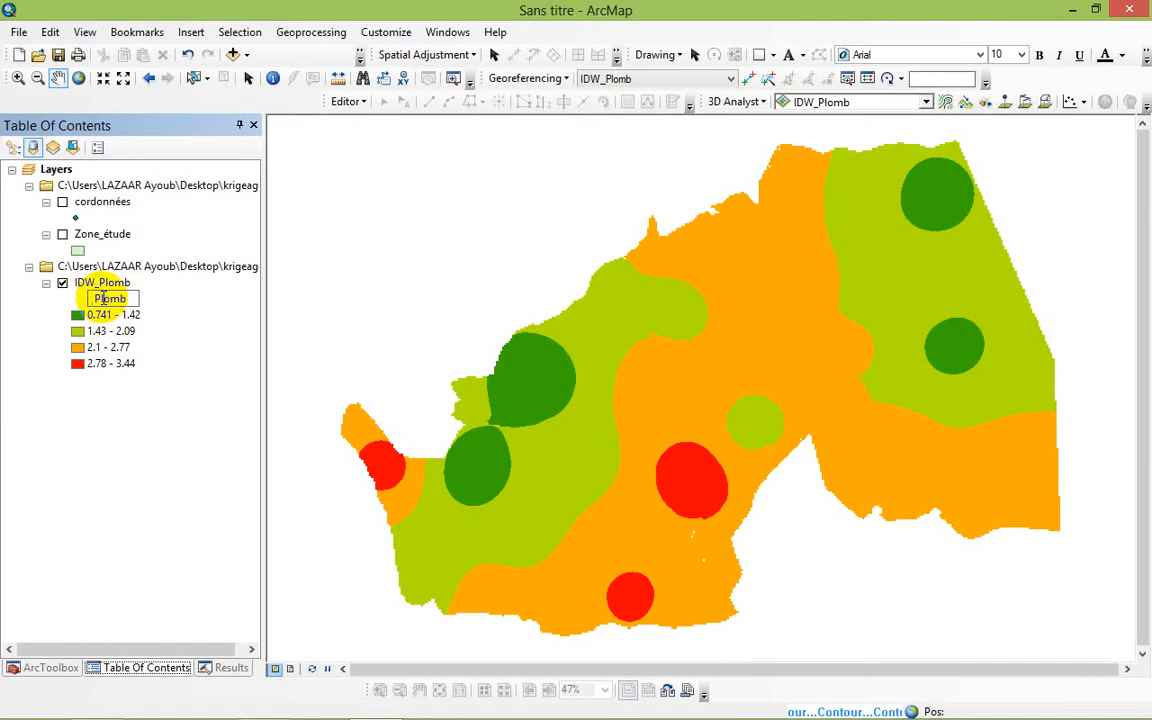
key("End")
type("(u")
key("BackSpace")
type("%)")
key("Return")
left_click(481, 413)
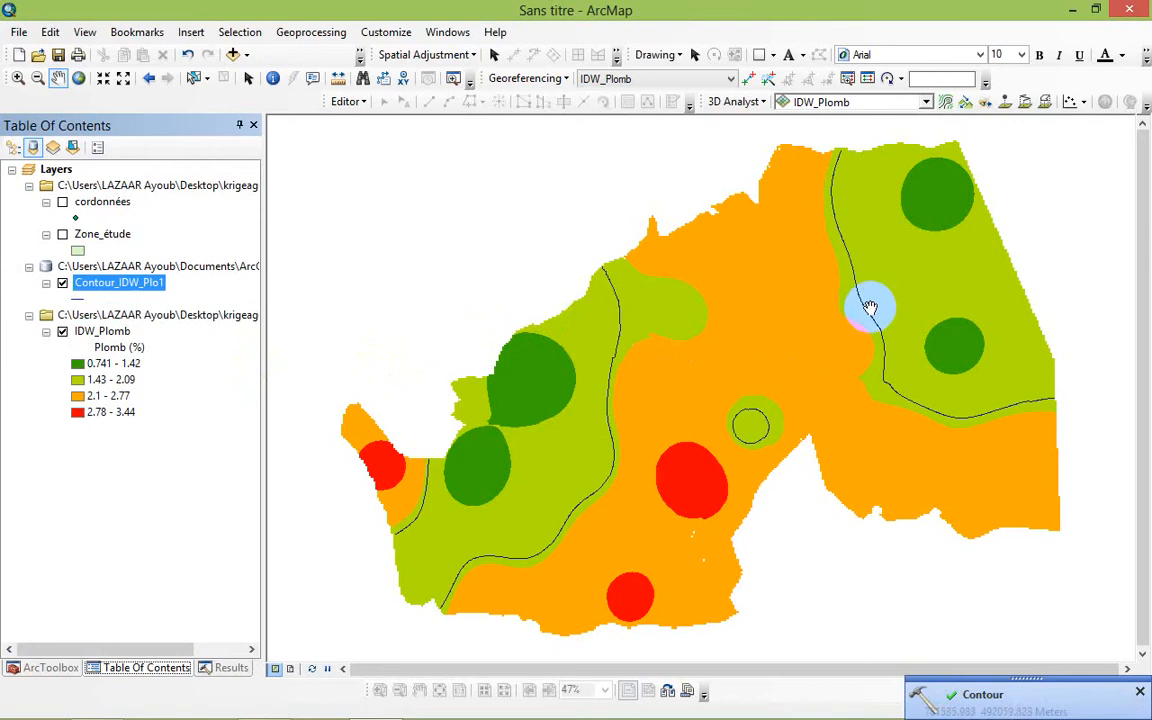
- Label the features of the Contour_IDW_Plo1 layer, and hide that layer after viewing the labels
right_click(138, 283)
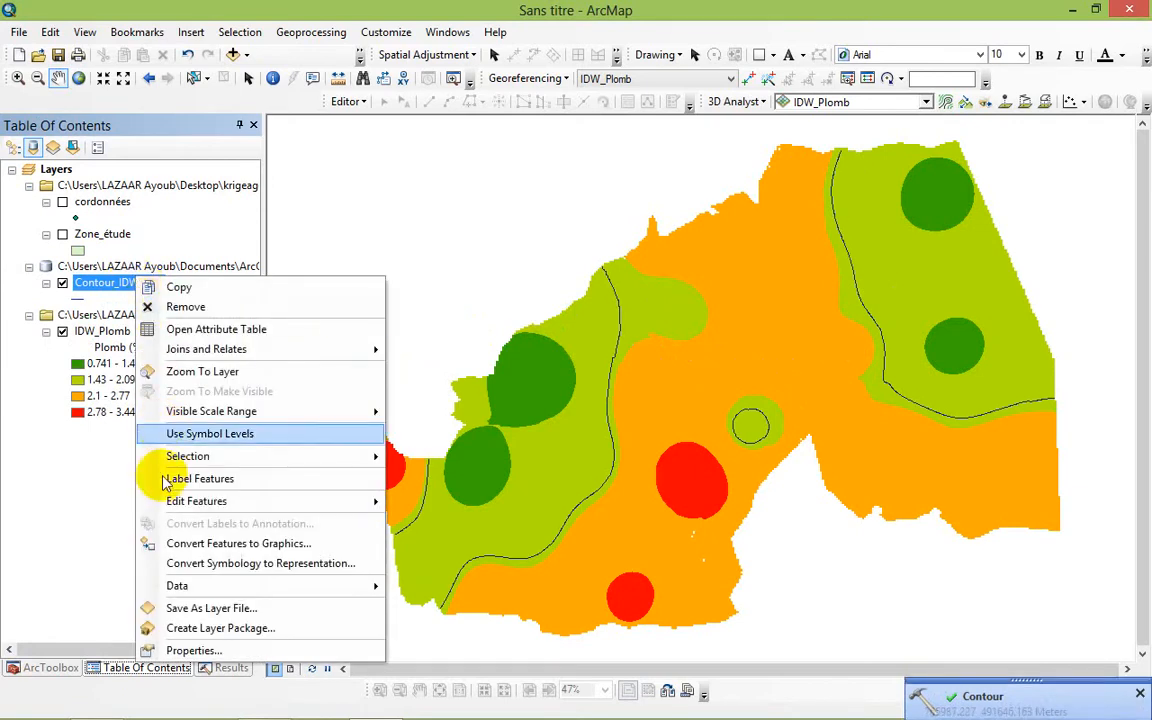
left_click(154, 480)
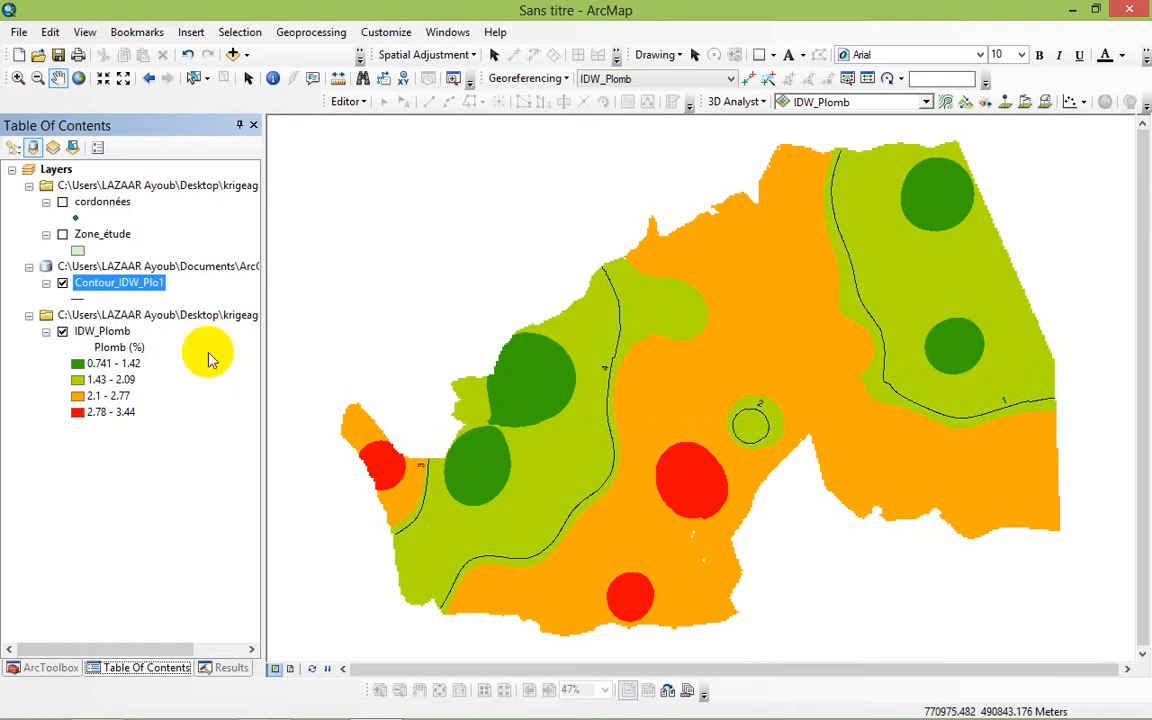
left_click(63, 284)
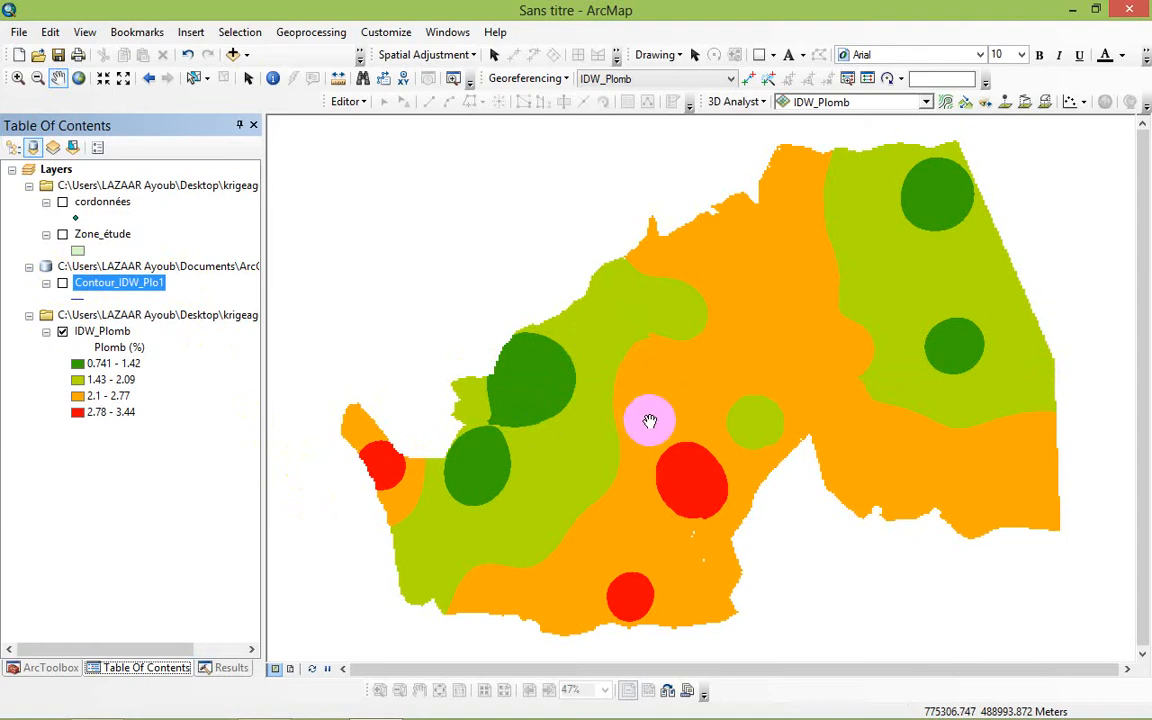
- Clear the name of the IDW_Plomb layer so that only its Plomb (%) heading remains above the classes
left_click(100, 329)
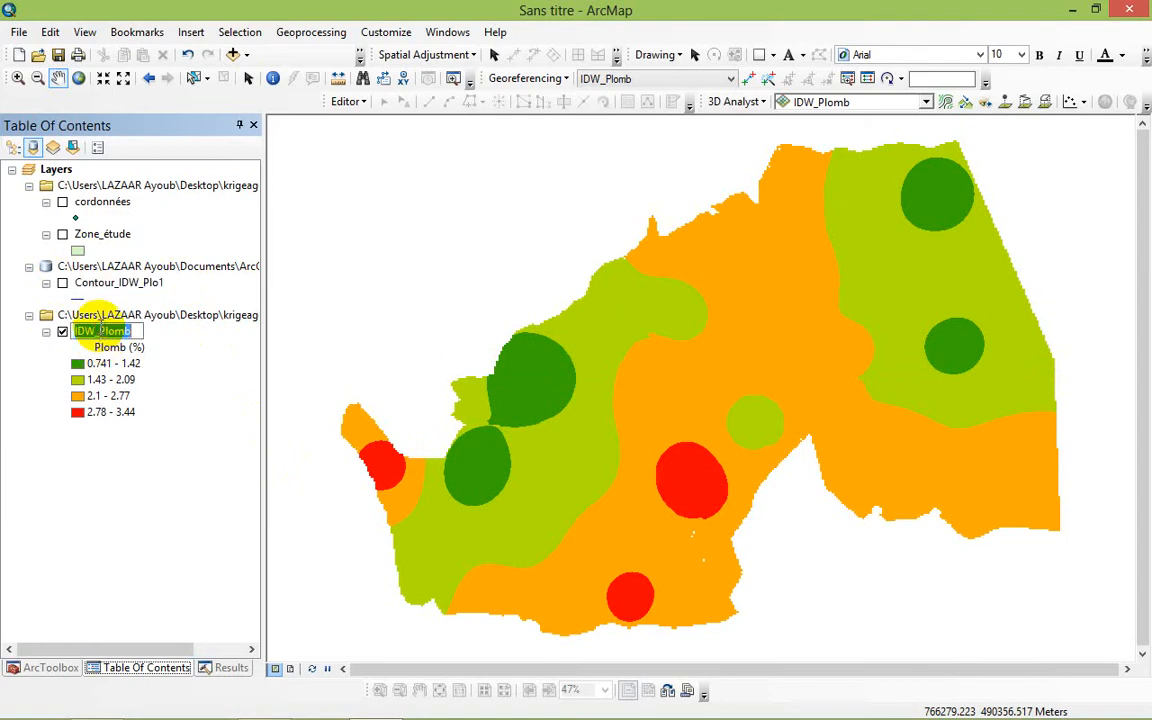
key("Delete")
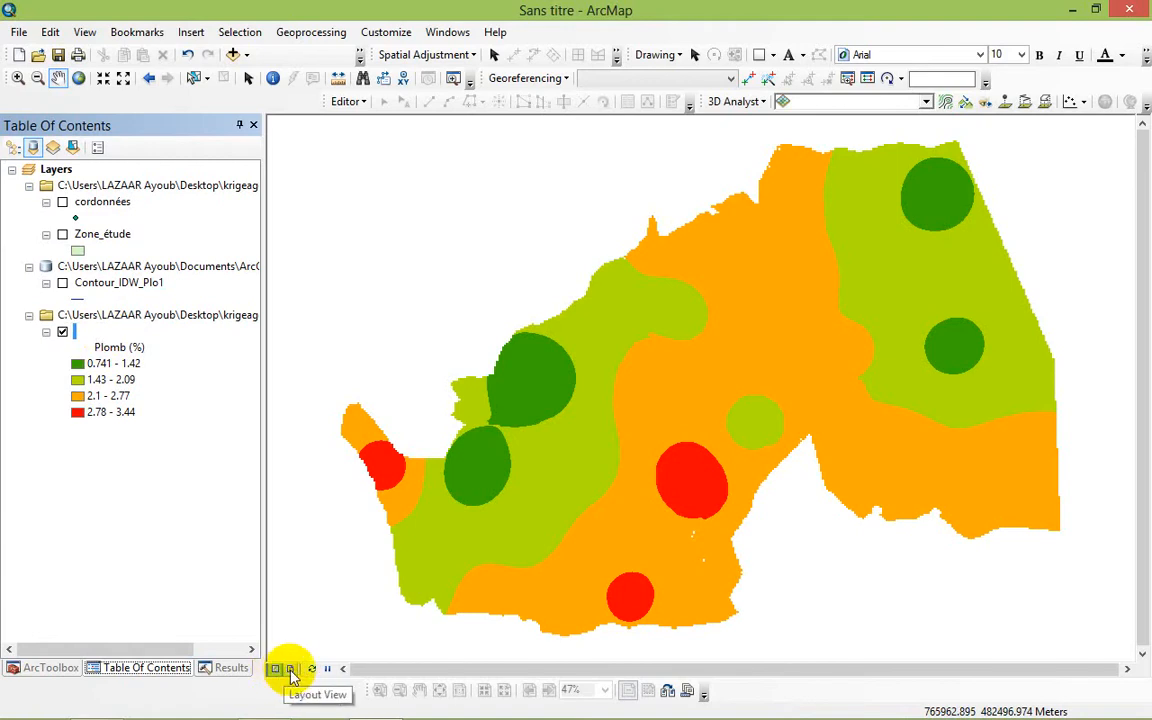
- Switch to the page layout and change the A4 page orientation to landscape
left_click(291, 670)
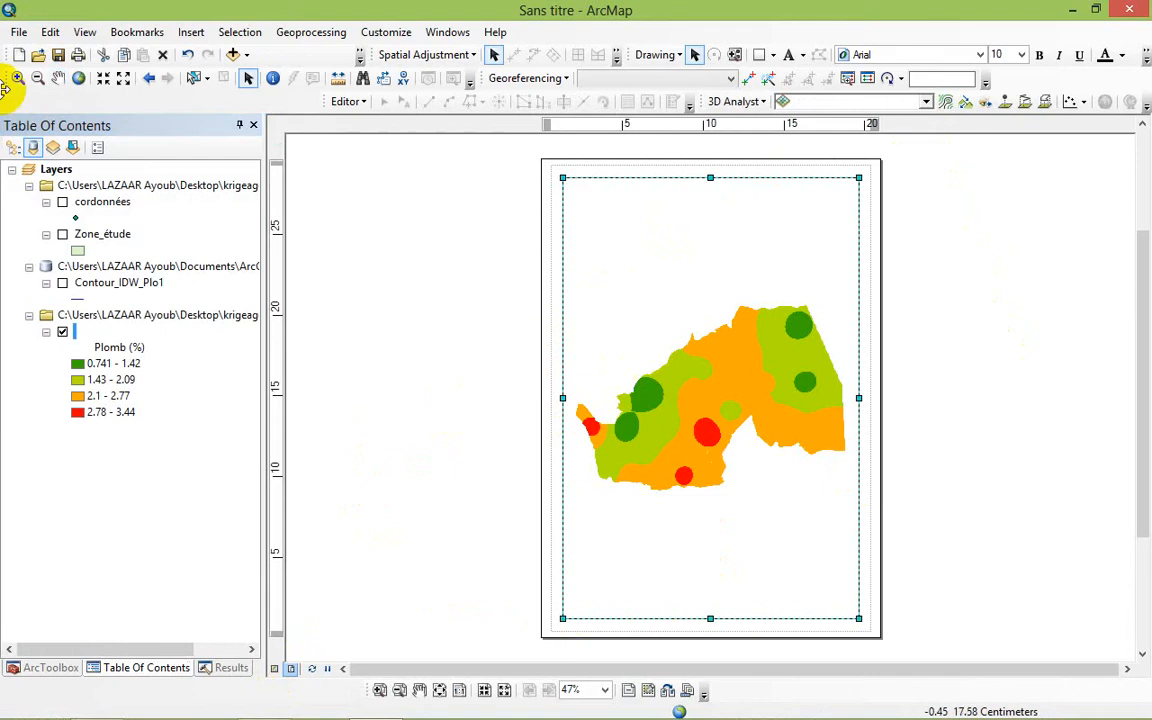
left_click(18, 32)
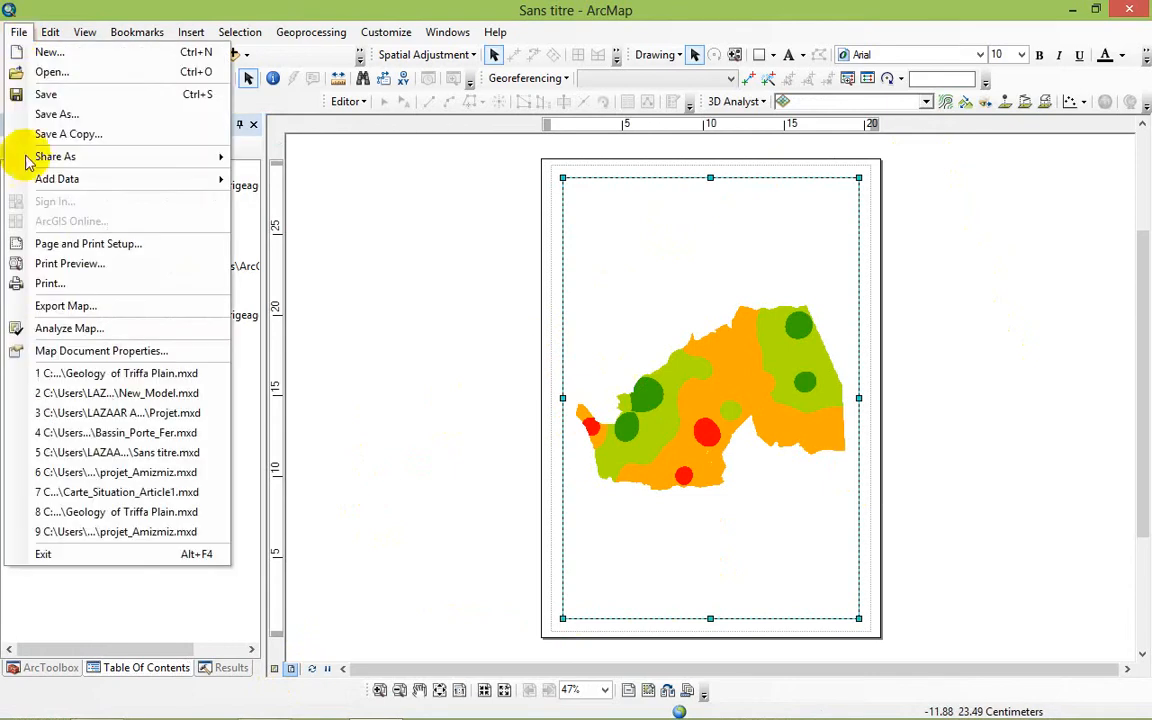
left_click(62, 247)
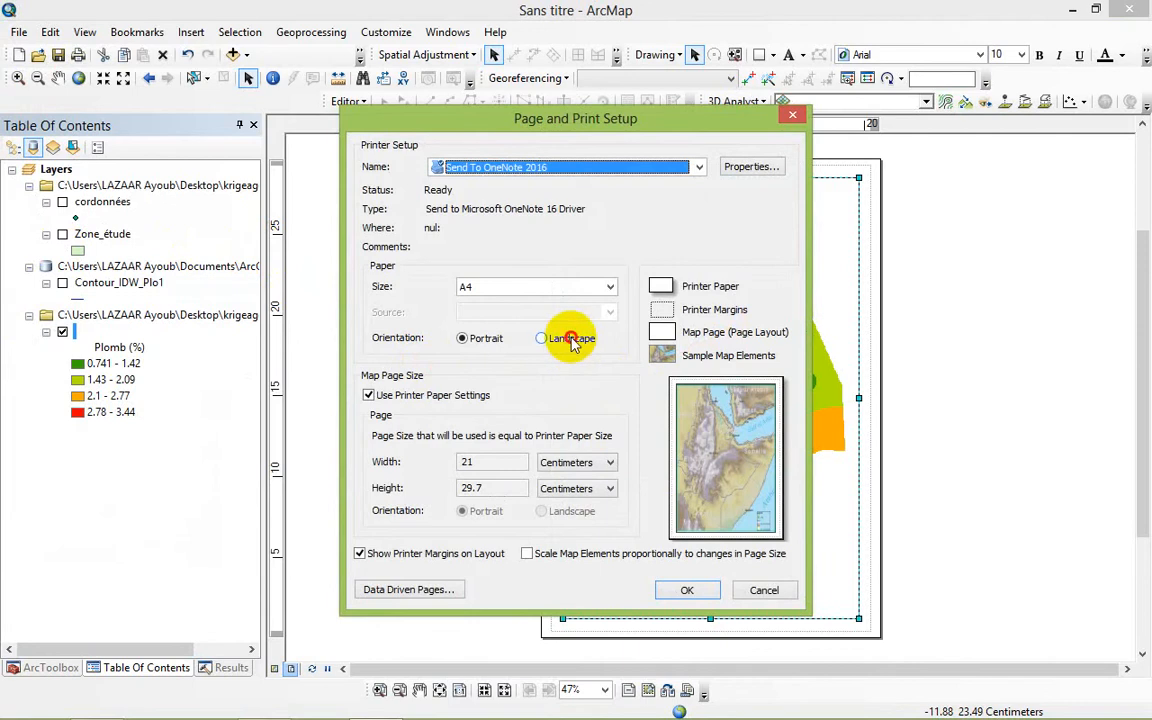
left_click(571, 340)
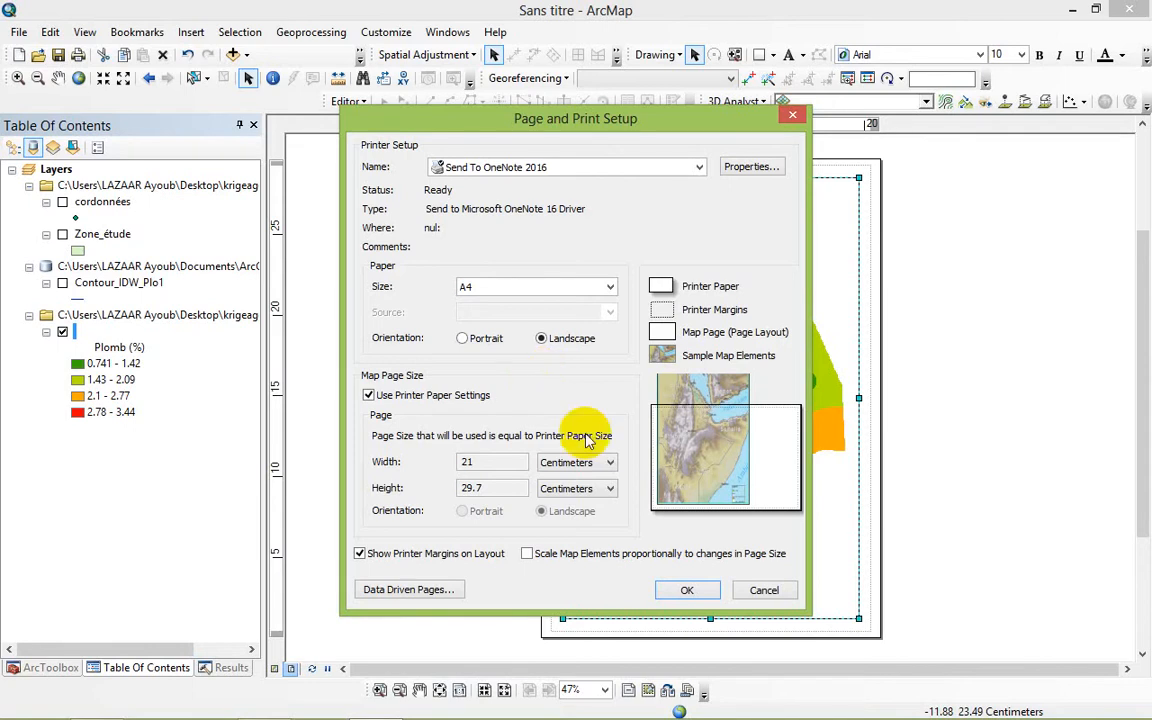
left_click(670, 594)
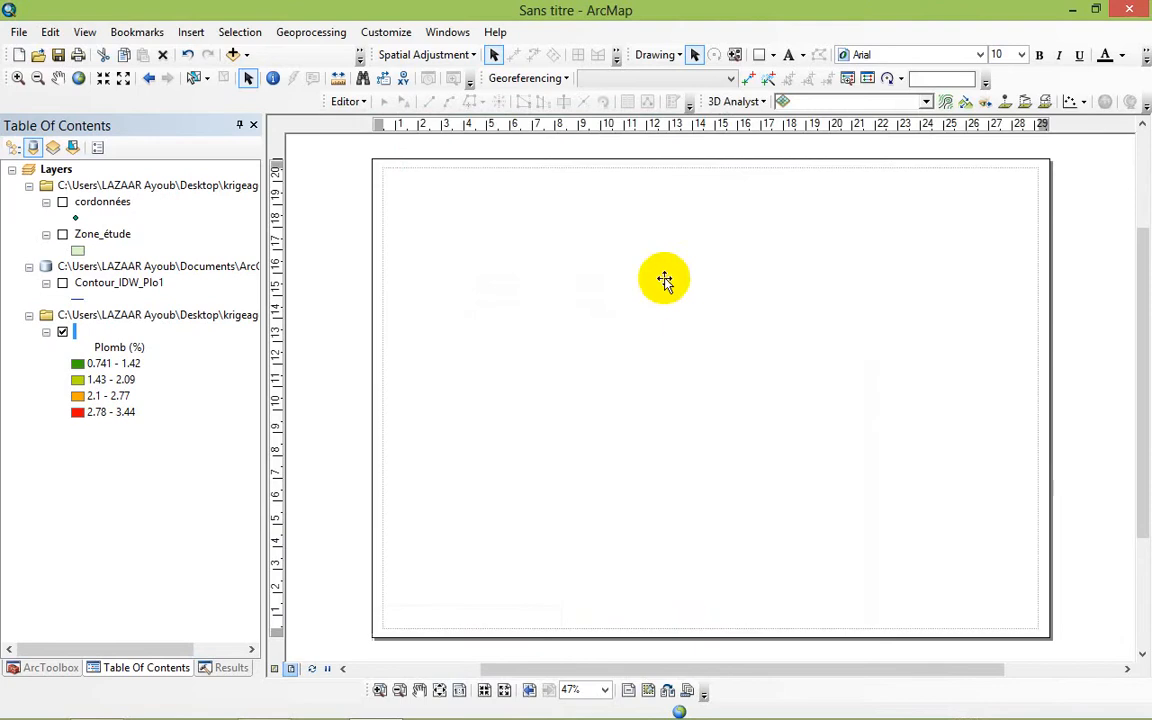
- Move and resize the map's data frame so that it fills the landscape page just inside the printer margins
left_click(712, 218)
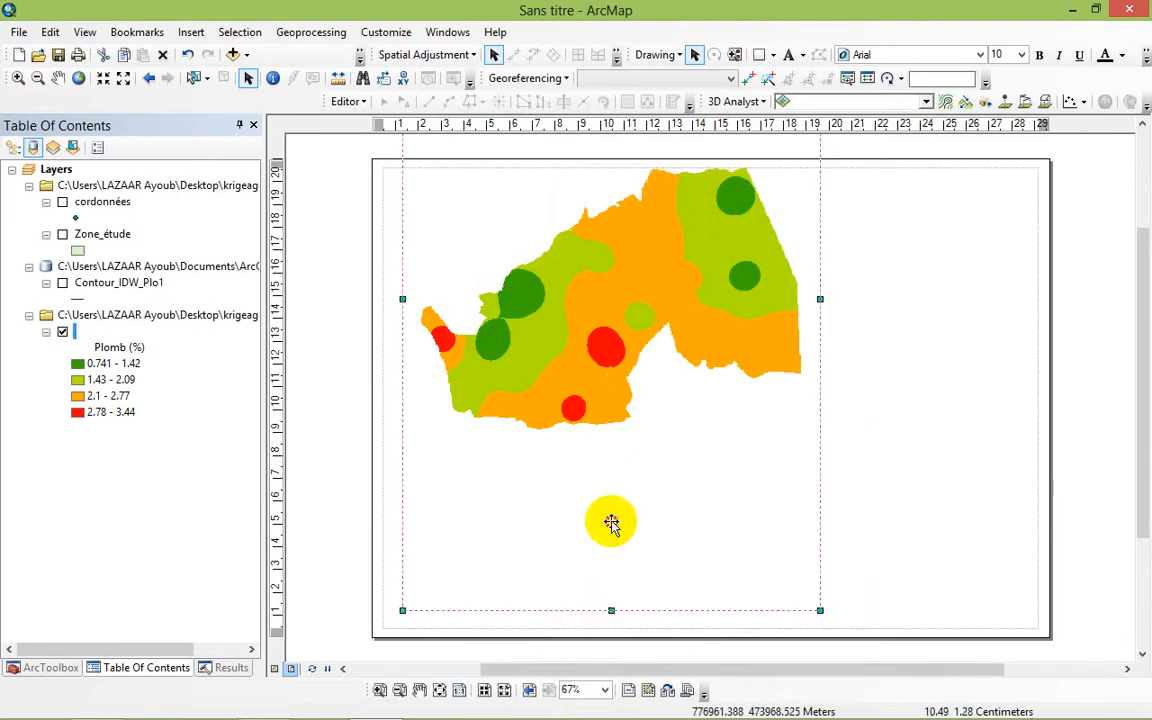
left_click_drag(611, 523, 609, 406)
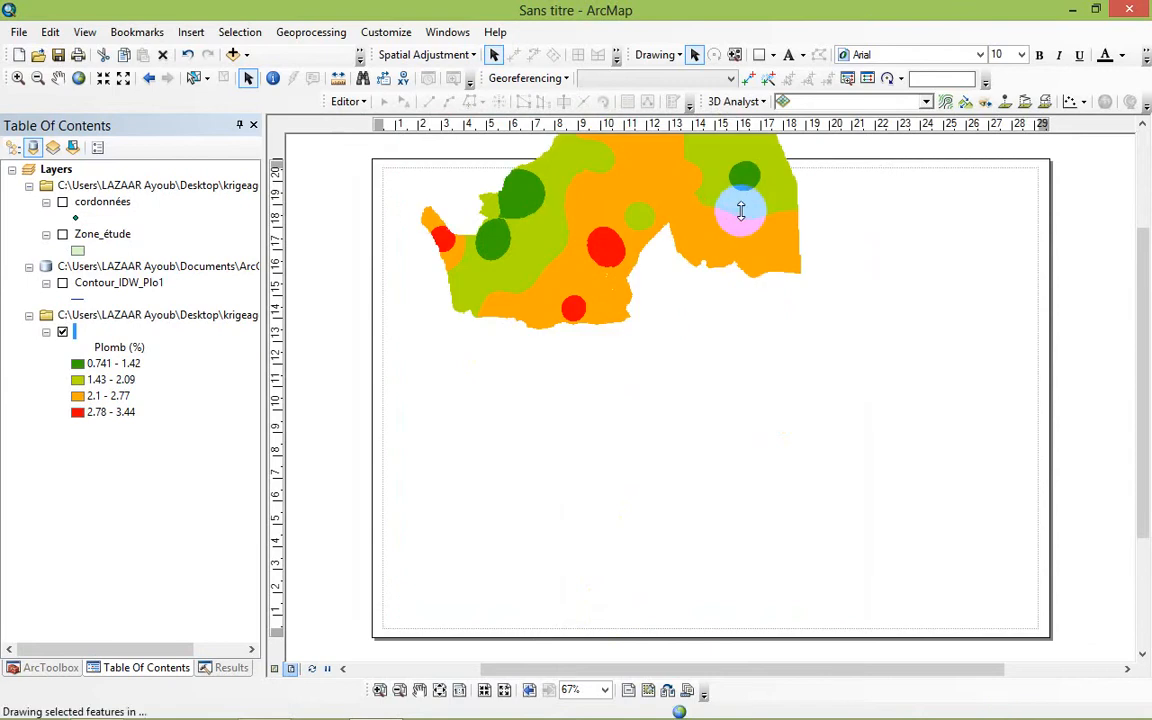
left_click_drag(820, 240, 821, 395)
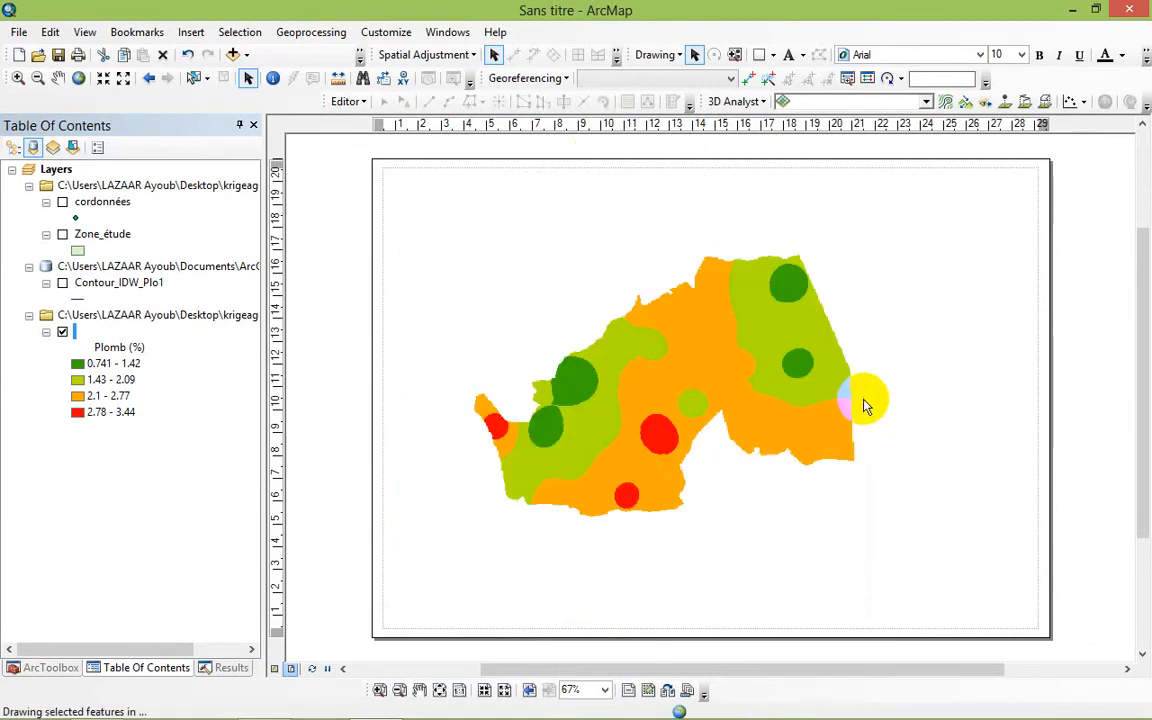
left_click(866, 405)
left_click_drag(877, 386, 1033, 395)
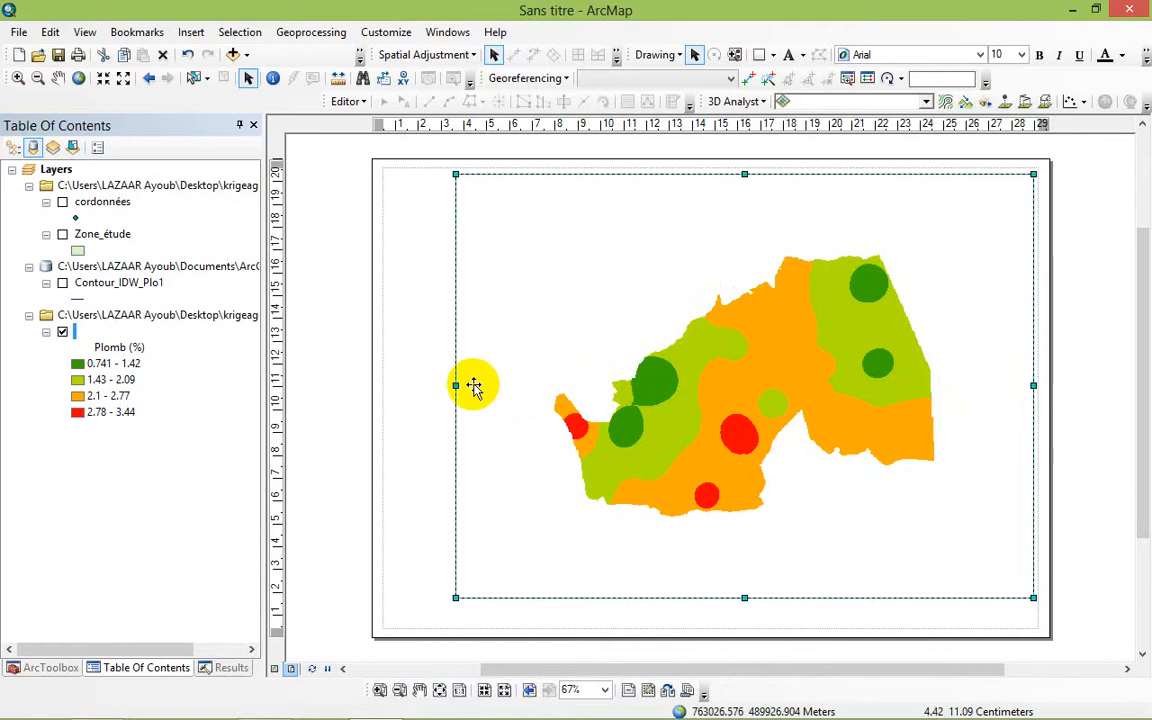
left_click_drag(455, 386, 385, 388)
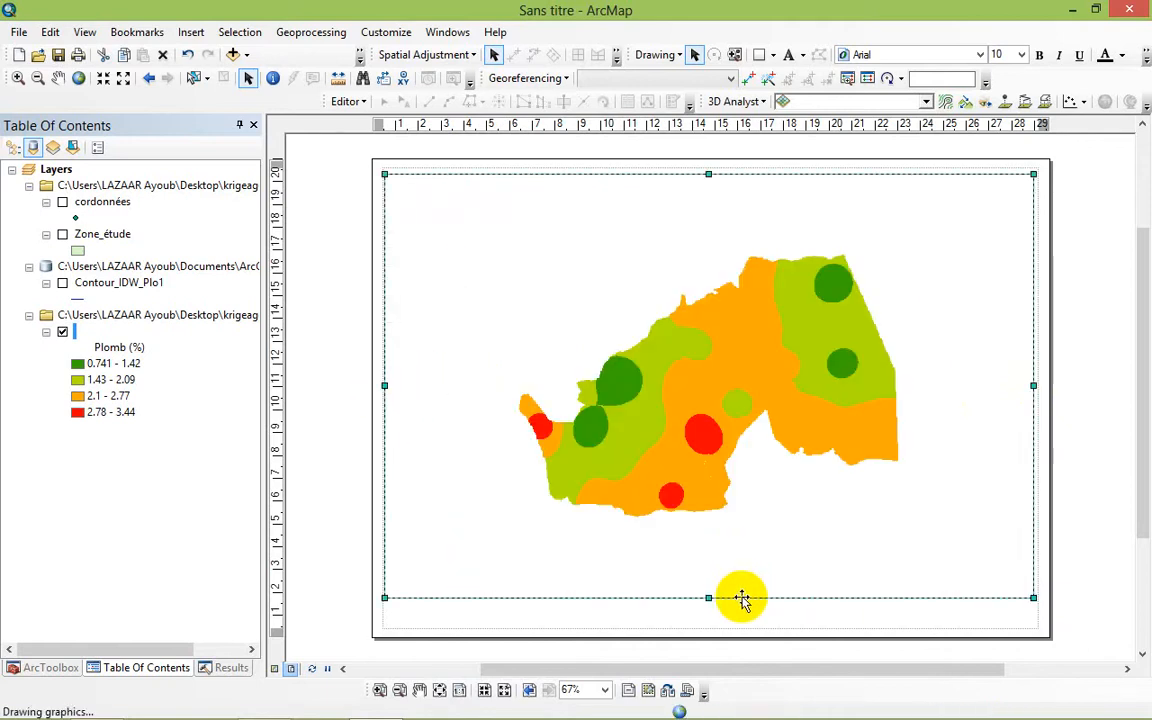
left_click_drag(702, 599, 710, 617)
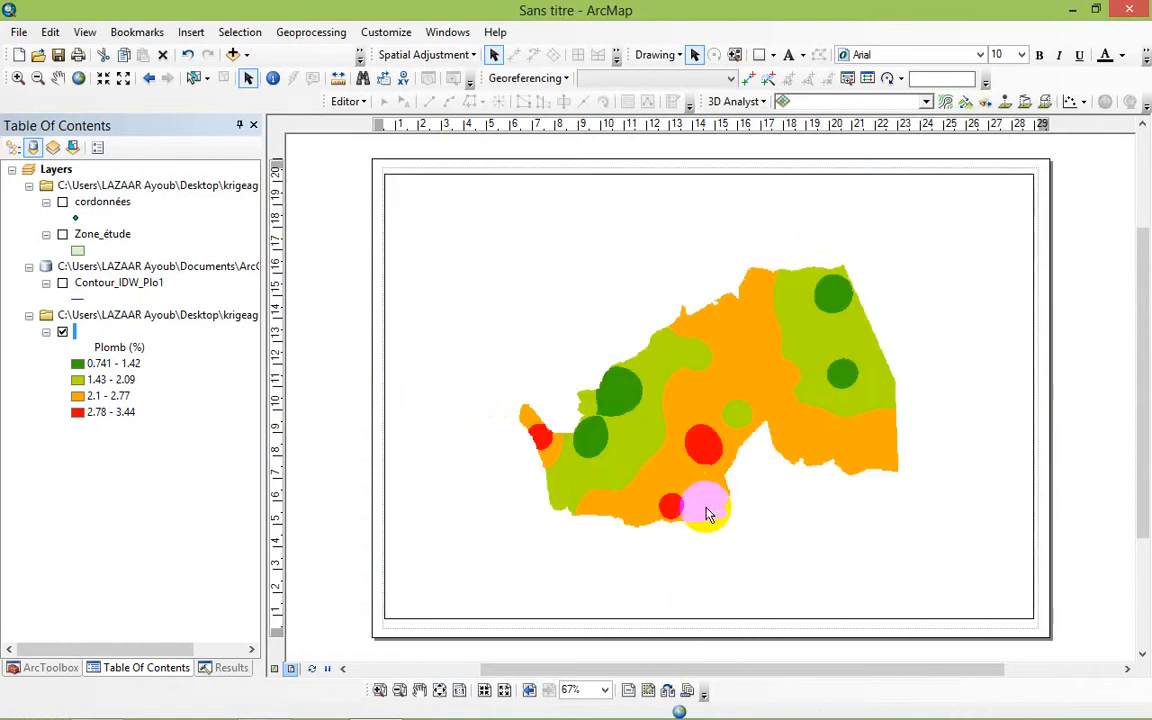
left_click(707, 513)
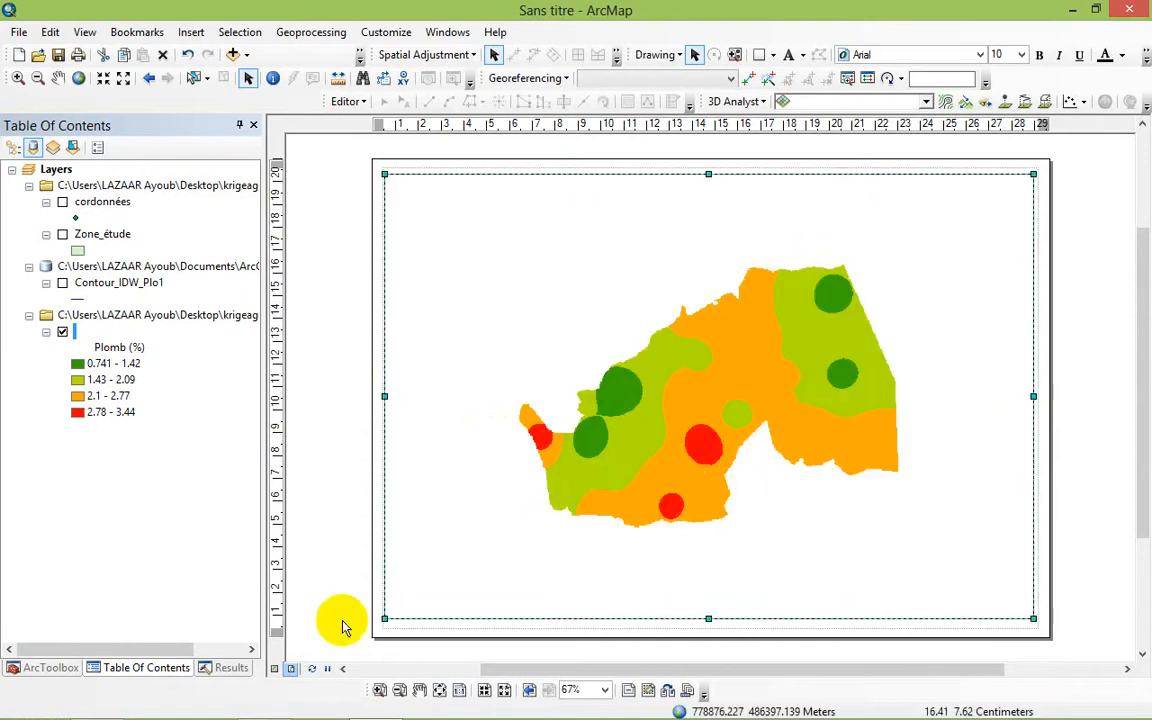
left_click(273, 669)
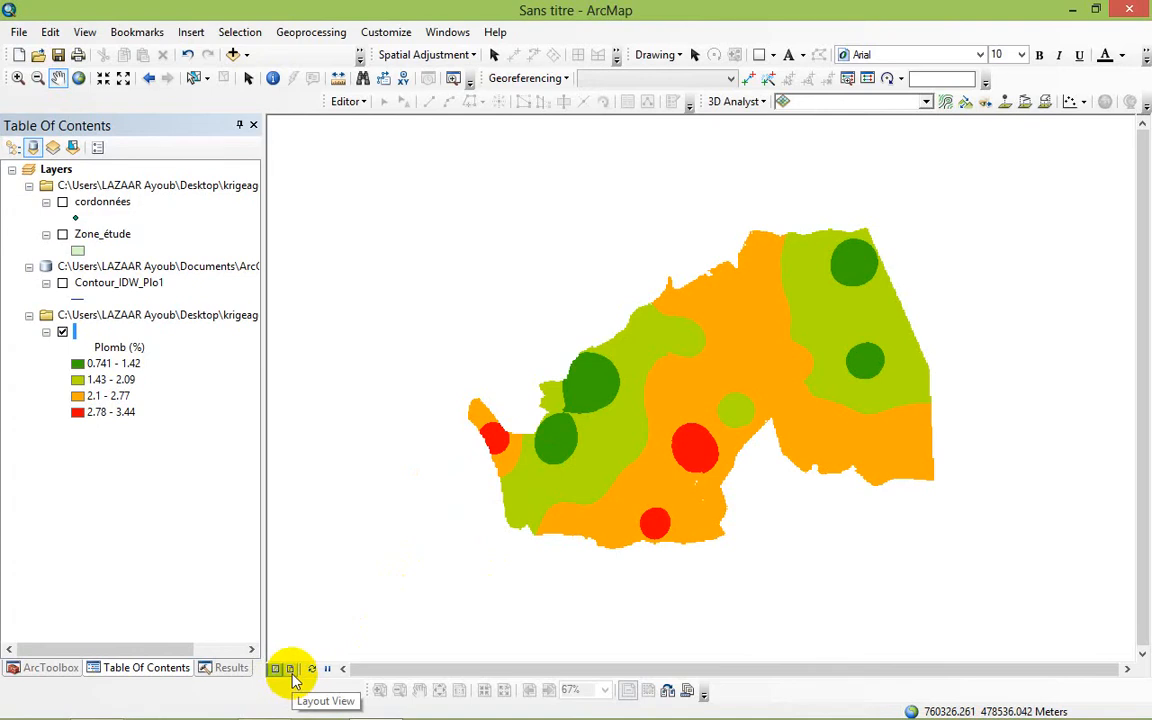
left_click(291, 670)
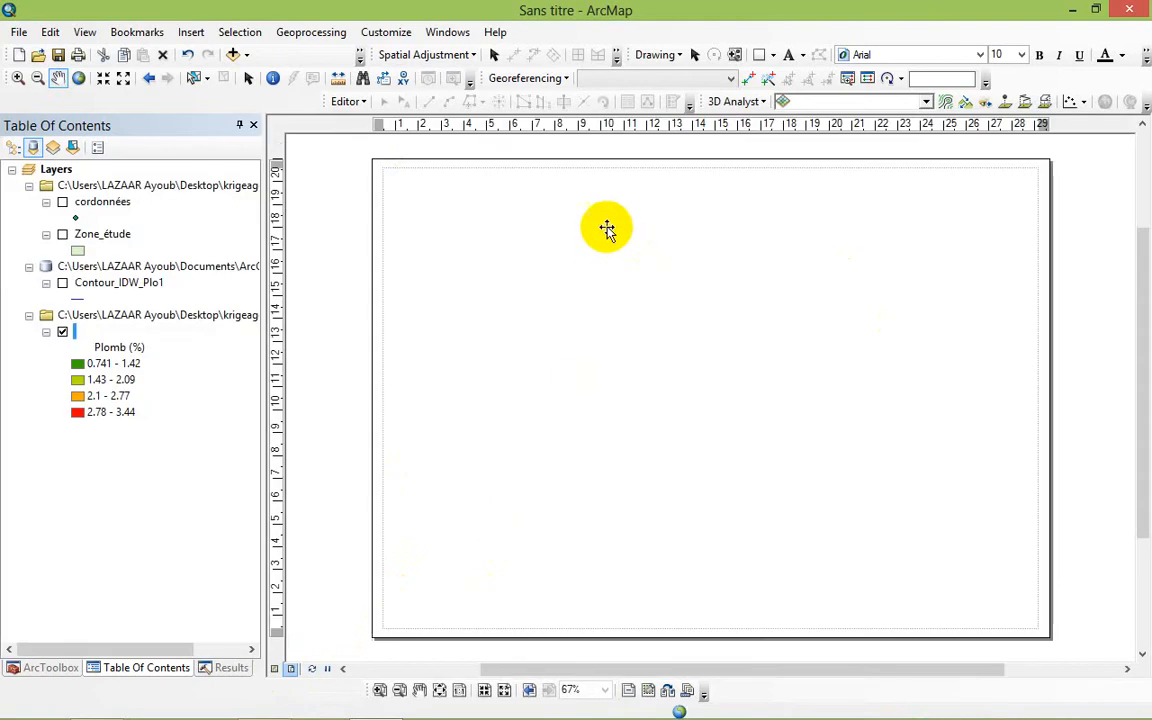
left_click(190, 32)
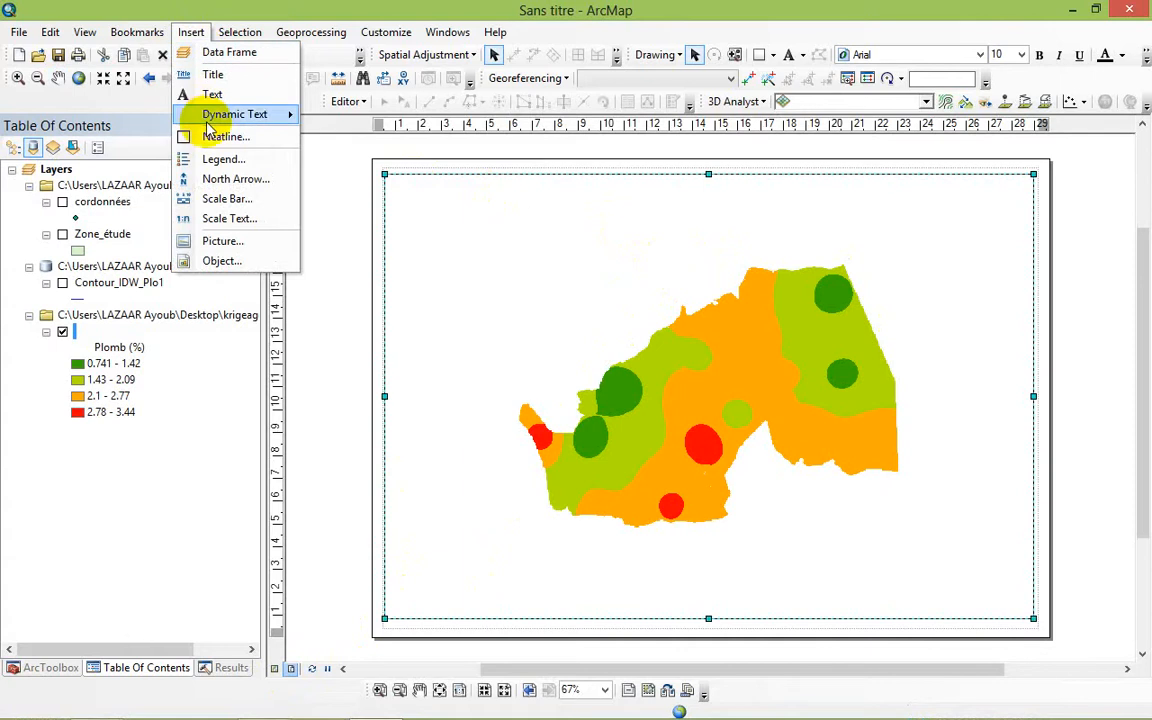
left_click(210, 178)
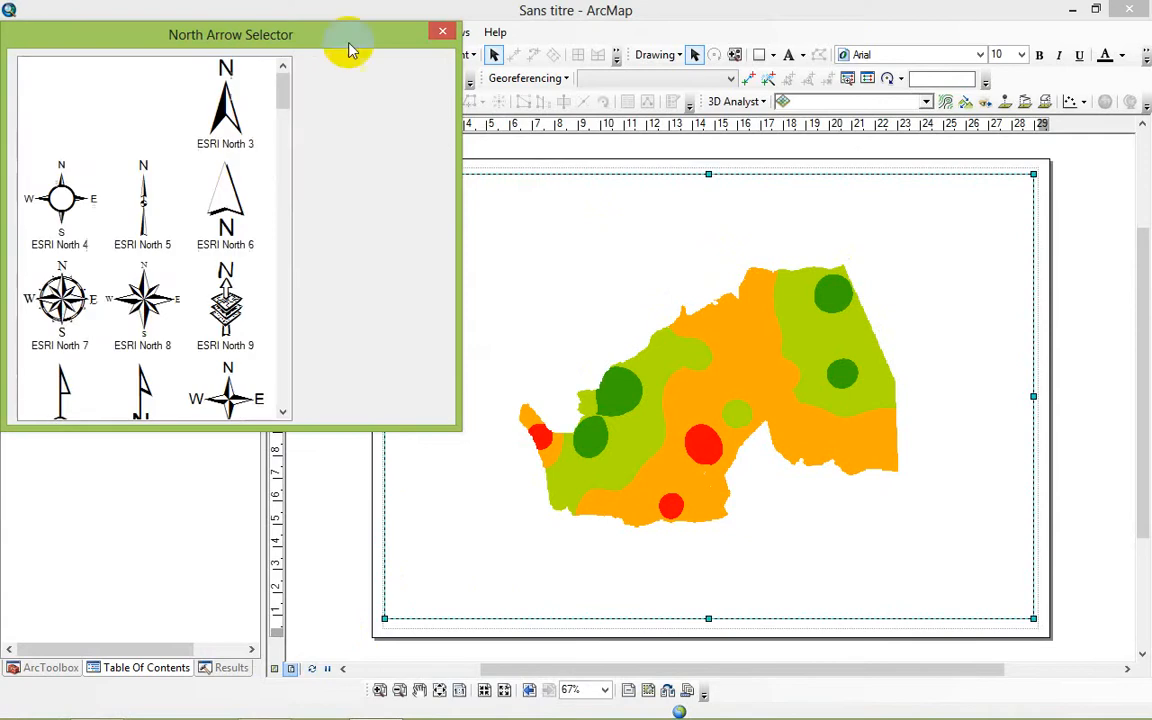
left_click(440, 36)
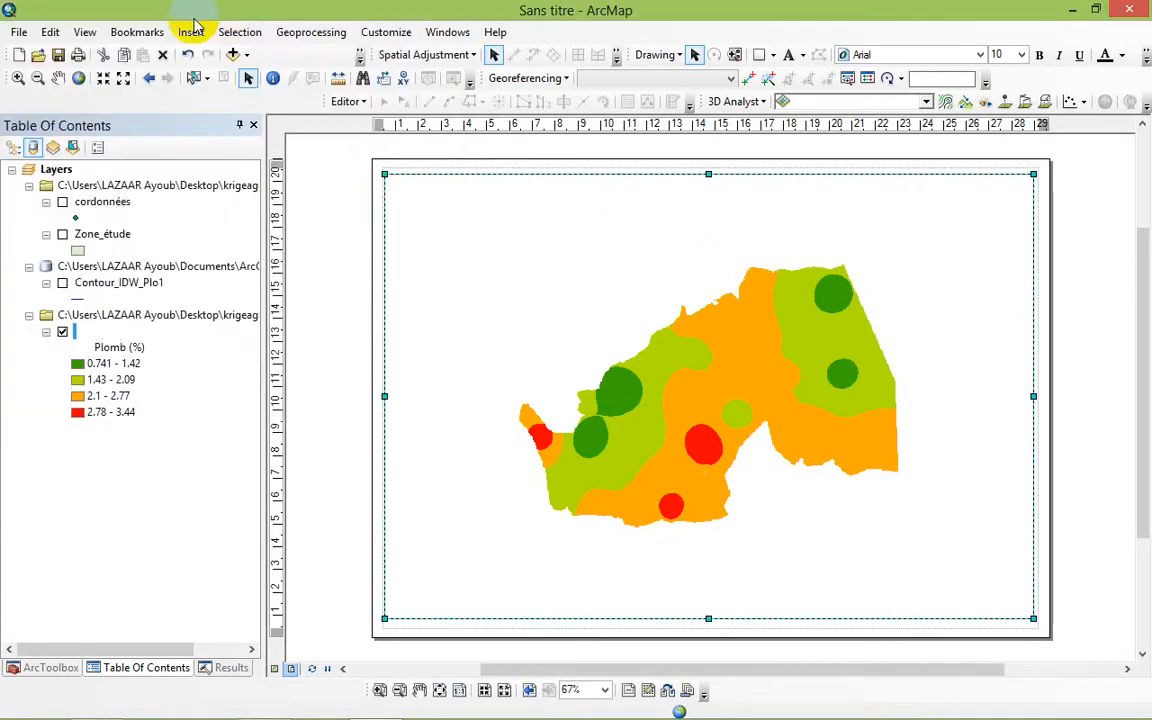
- Insert the ESRI North 7 arrow, enlarge it, and place it in the upper-left area of the map frame
left_click(190, 33)
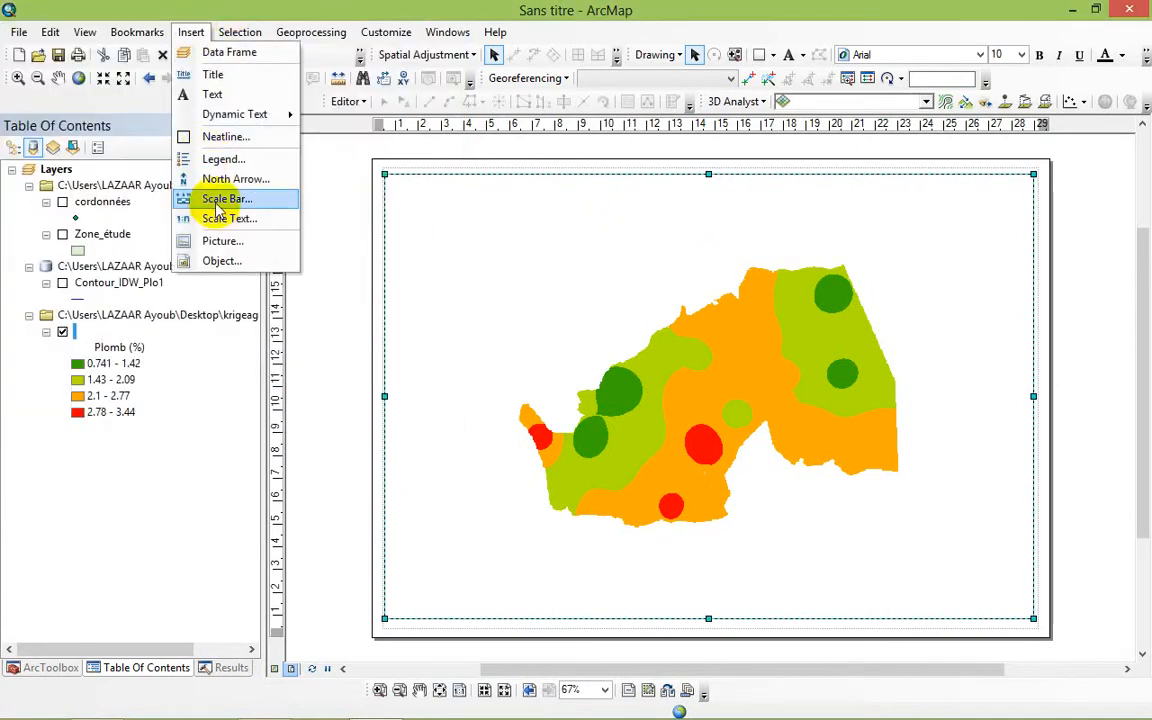
left_click(220, 178)
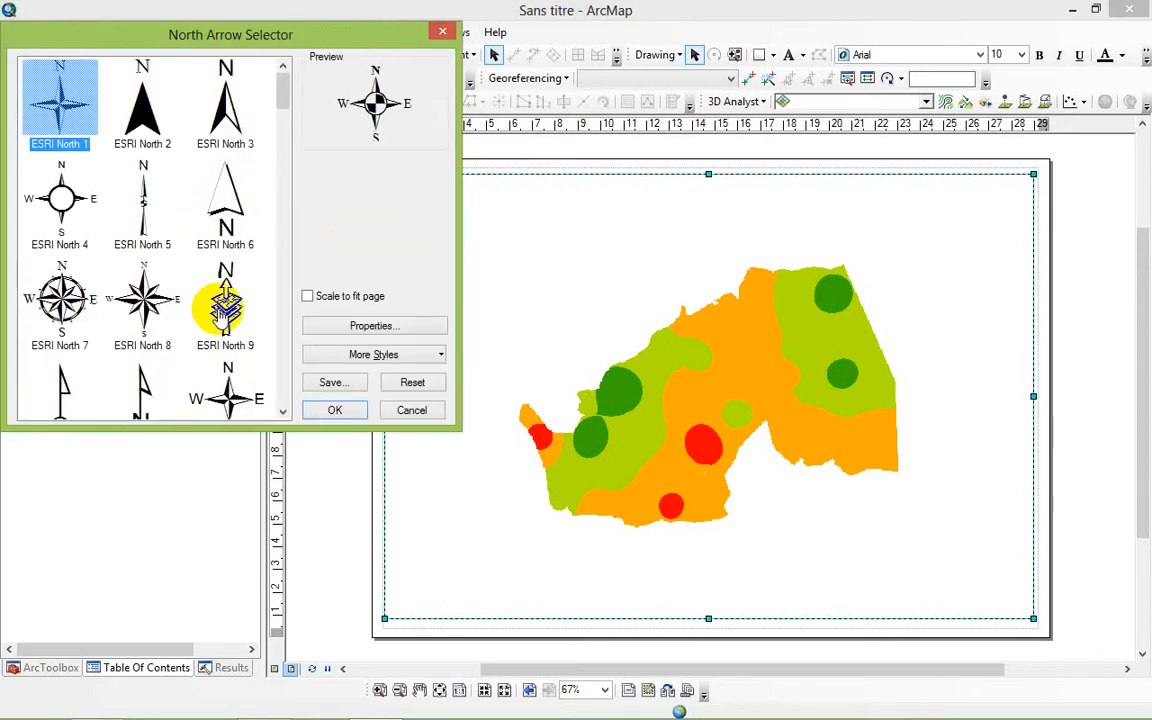
left_click(64, 301)
left_click(324, 412)
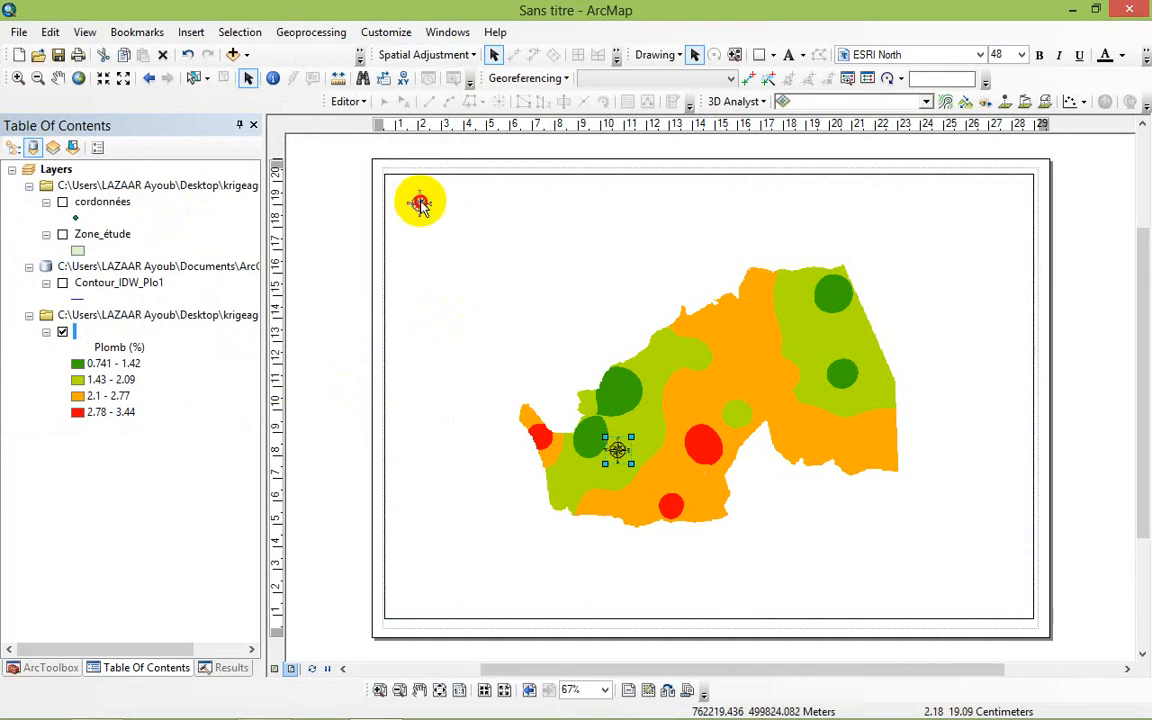
left_click_drag(420, 203, 430, 215)
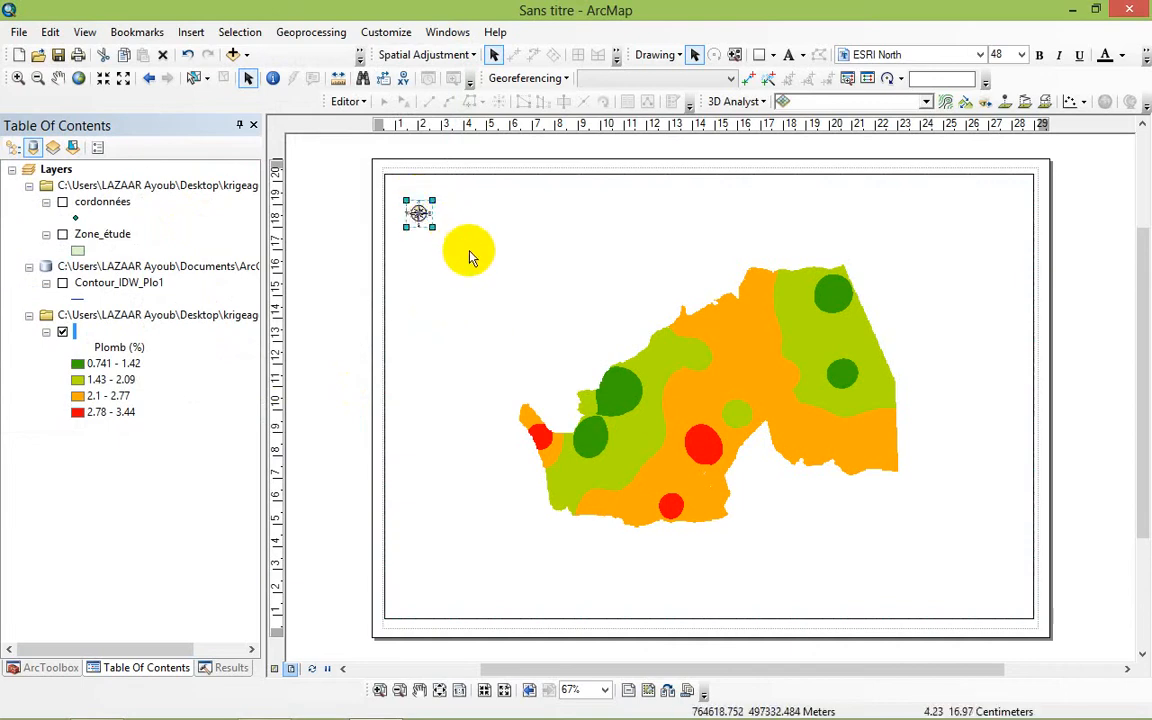
left_click(452, 238)
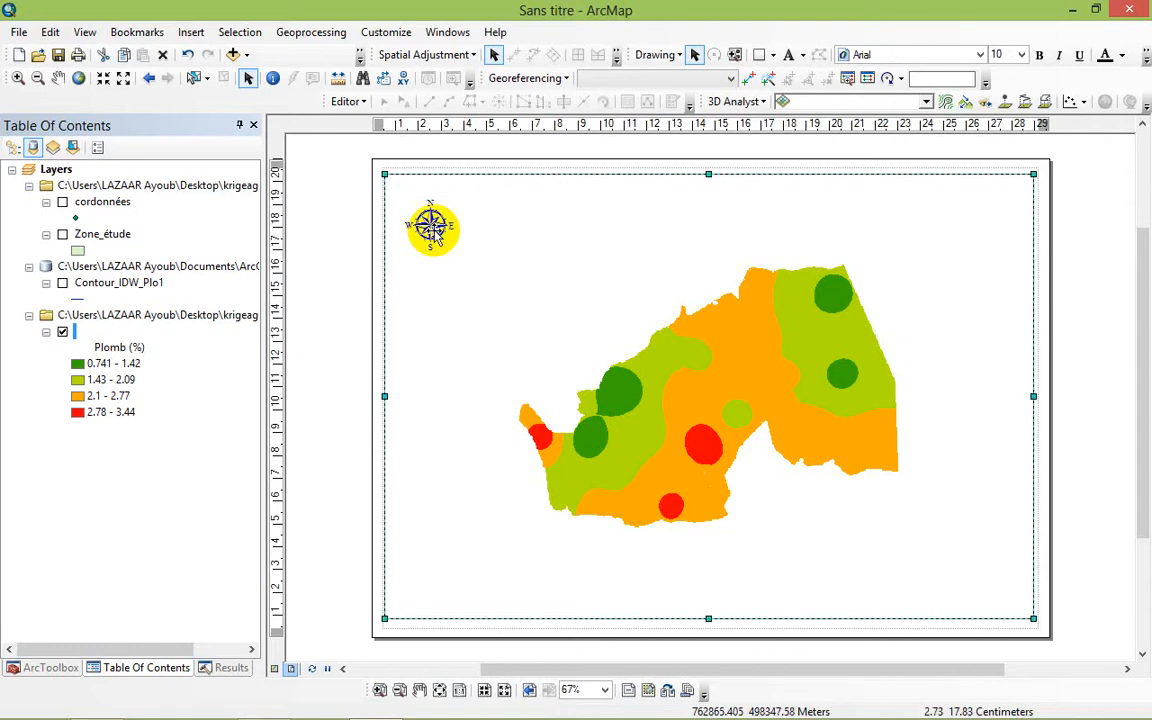
left_click(434, 234)
left_click_drag(434, 234, 434, 264)
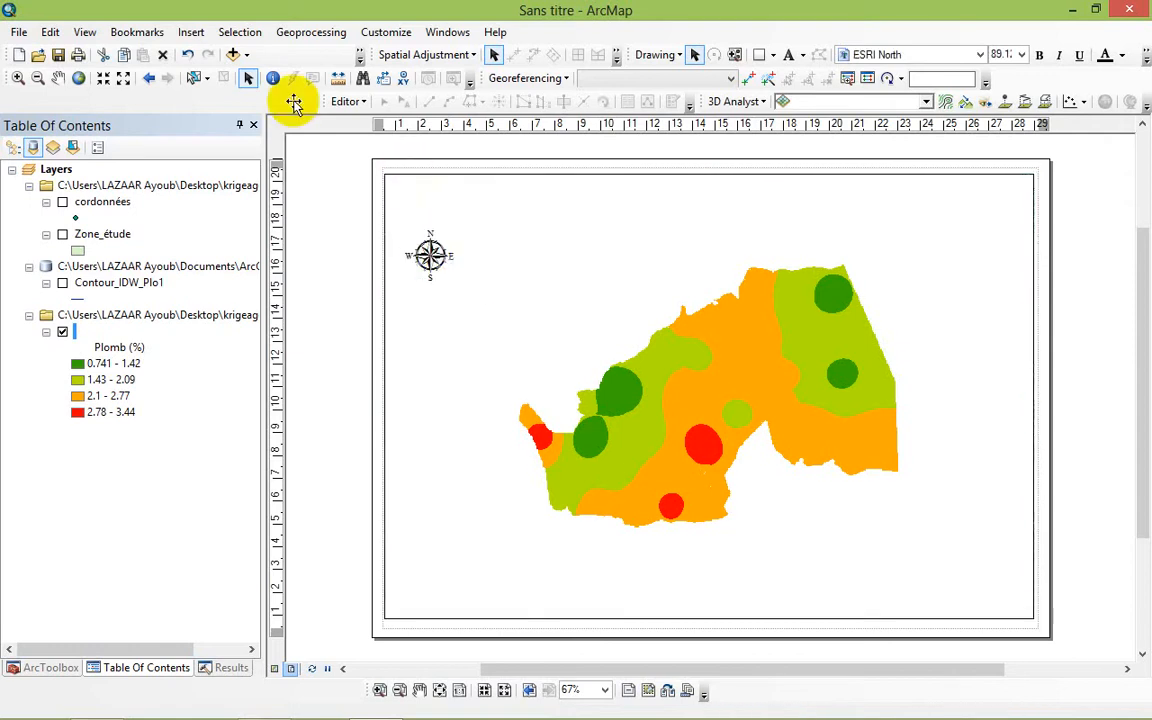
- Insert the map title "Carte de la variation spatiale du plomb dans la zone d'étude"
left_click(200, 40)
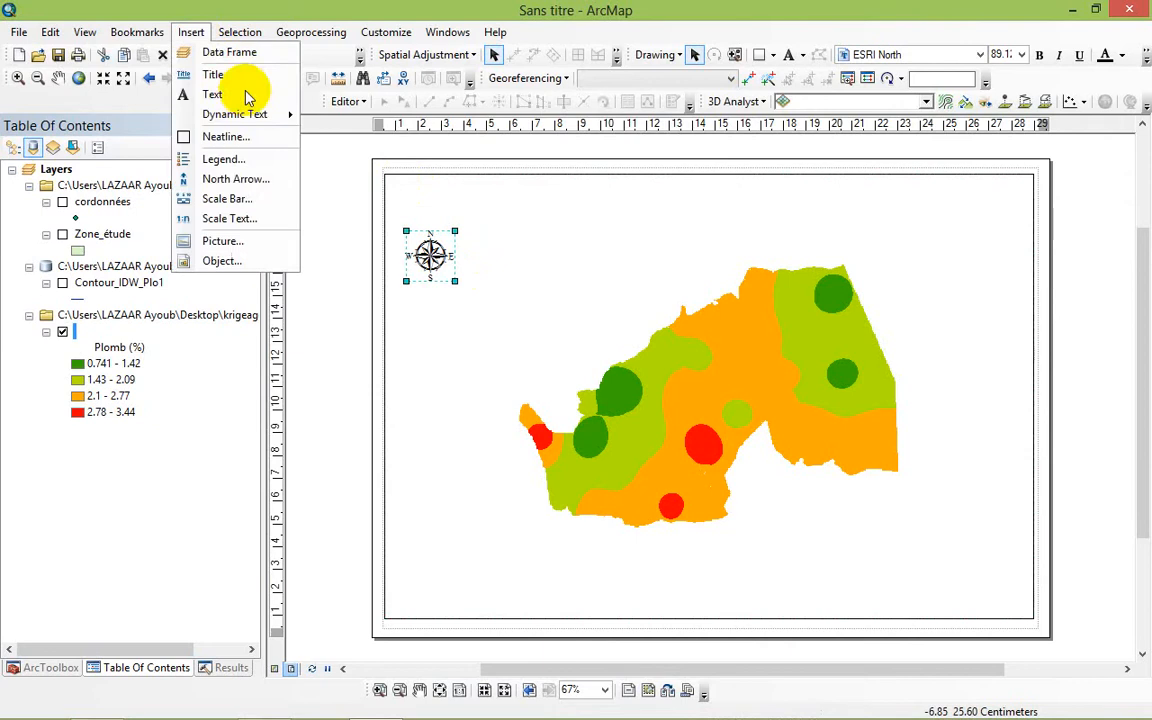
left_click(214, 75)
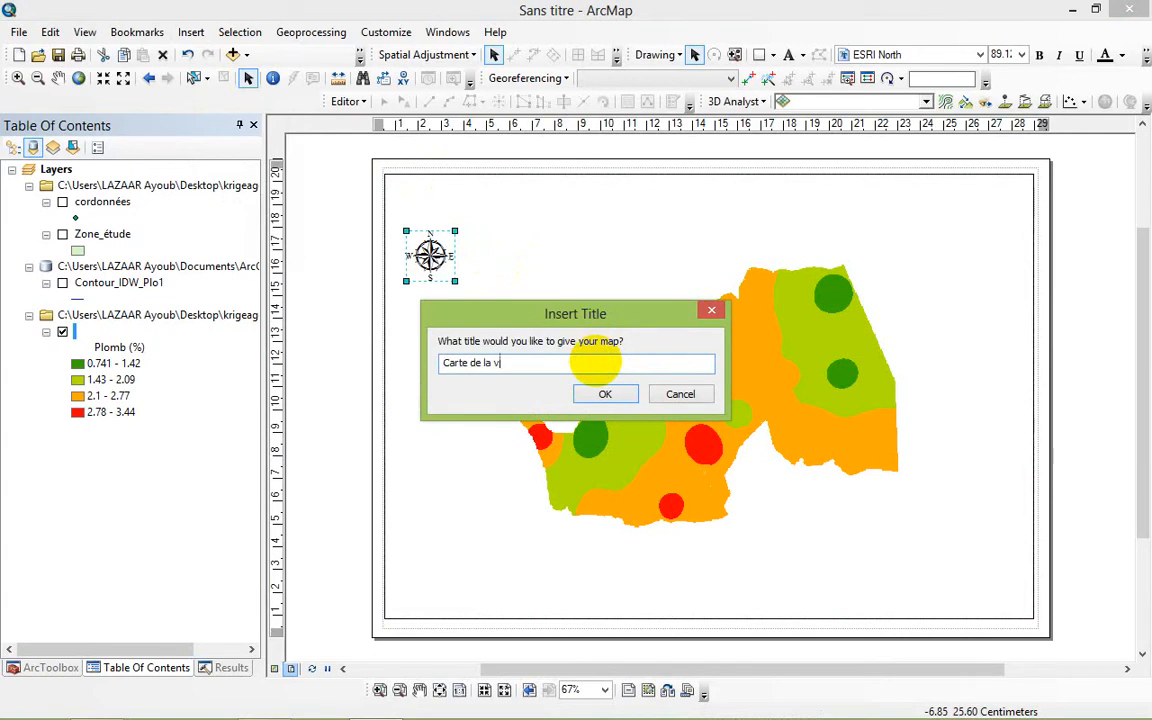
type("Carte de la variation sp")
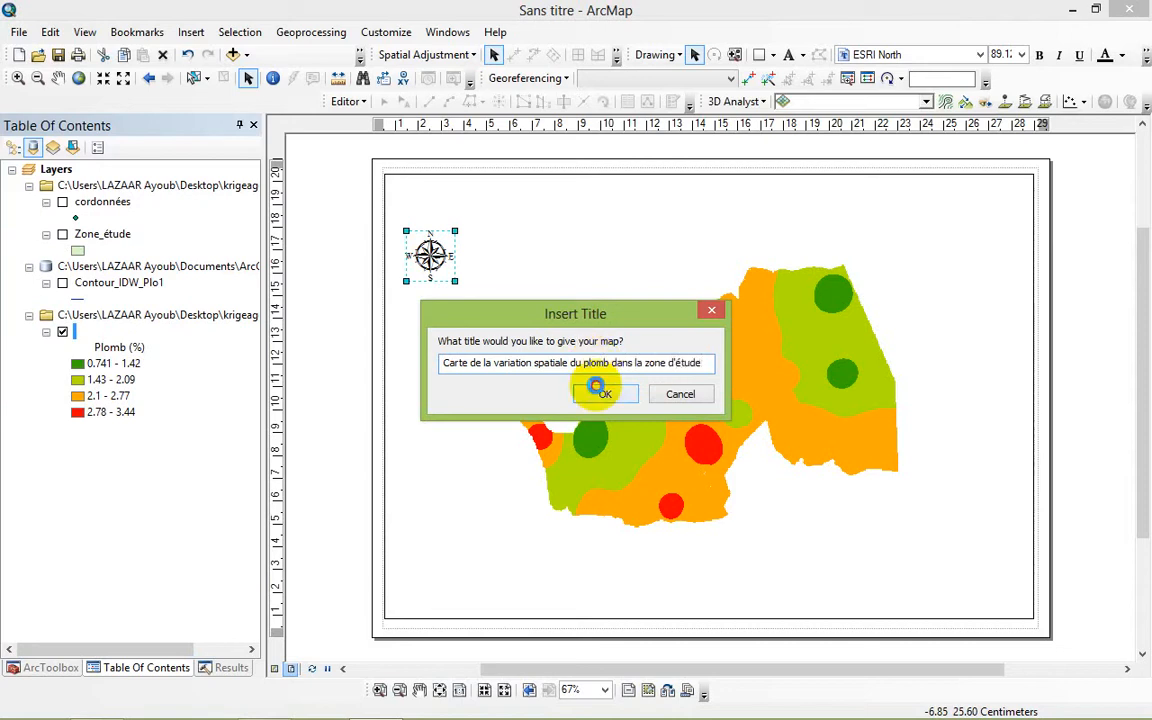
left_click(600, 393)
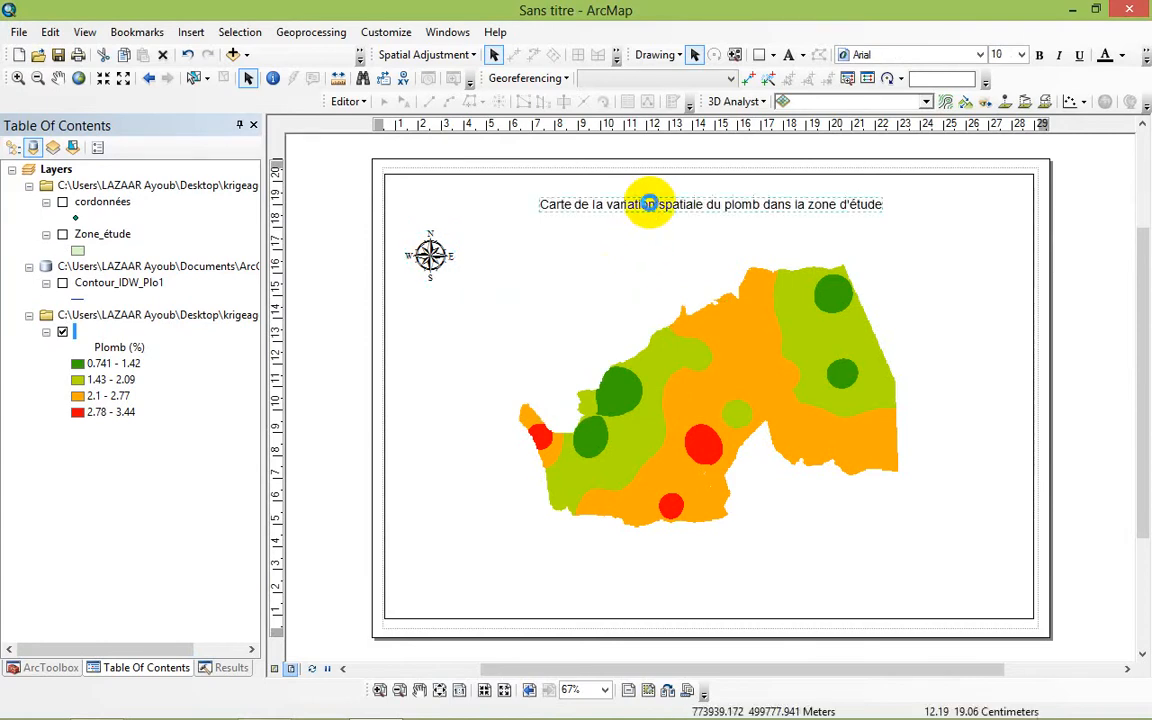
- Format the map title with the Country 1 style in bold italic, size 22, and centre it along the top of the map frame
double_click(649, 204)
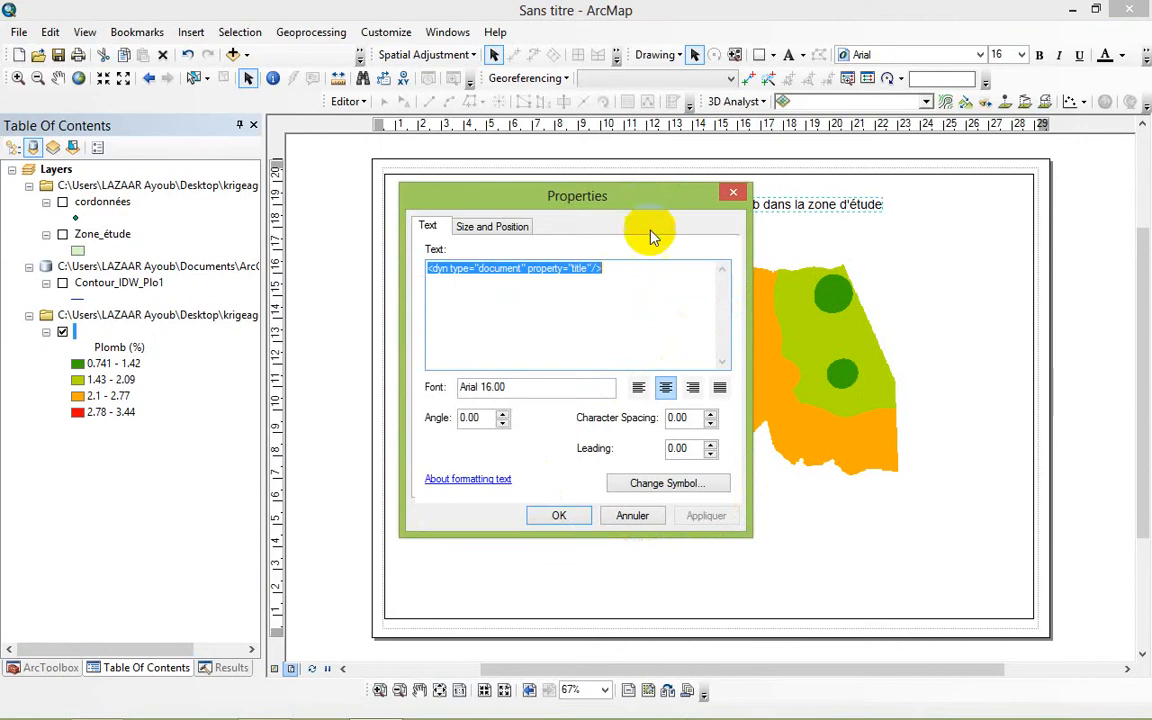
left_click(638, 484)
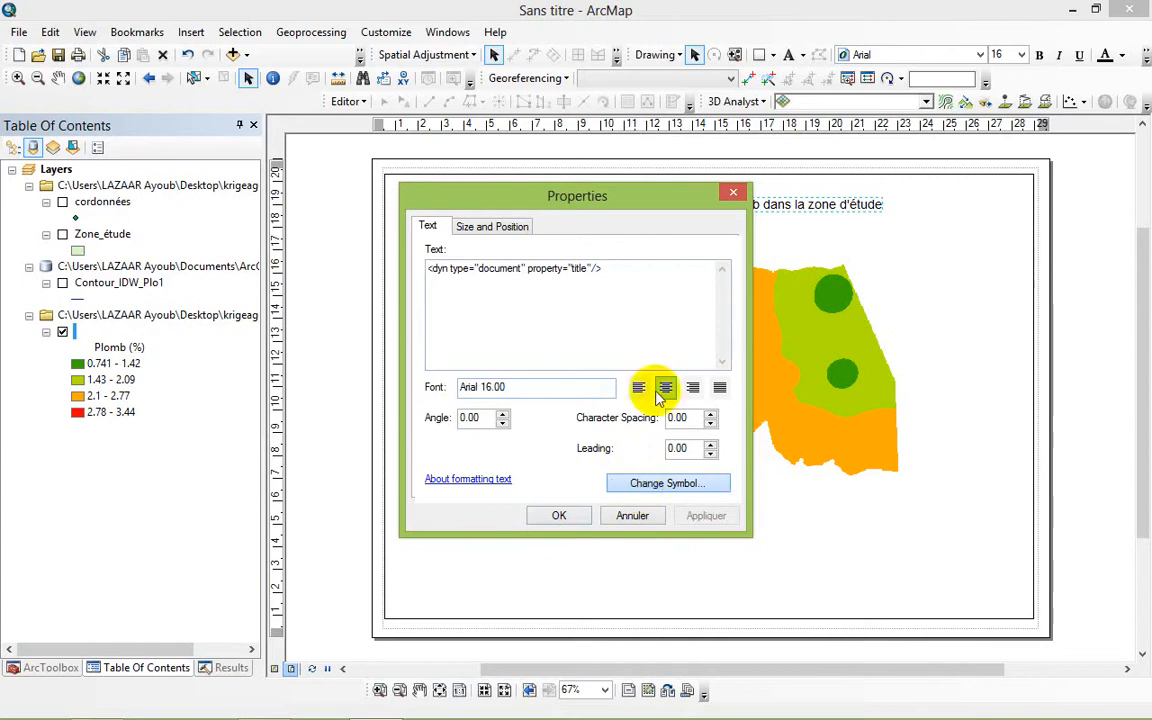
left_click(673, 484)
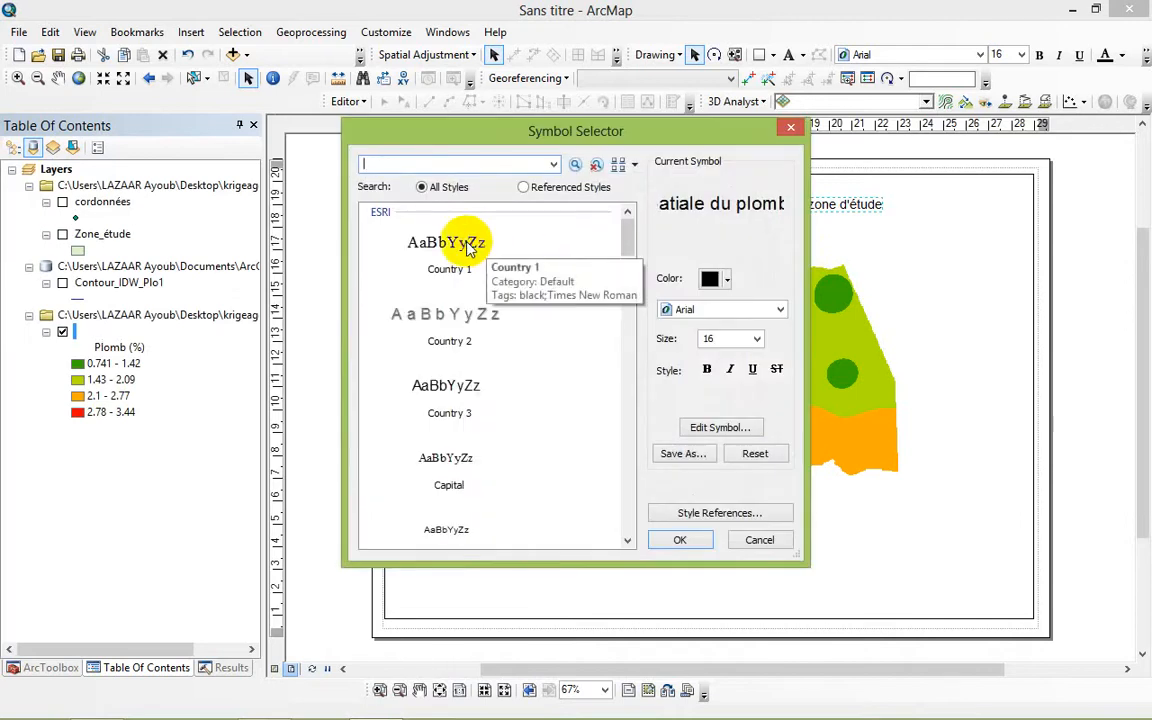
left_click(481, 248)
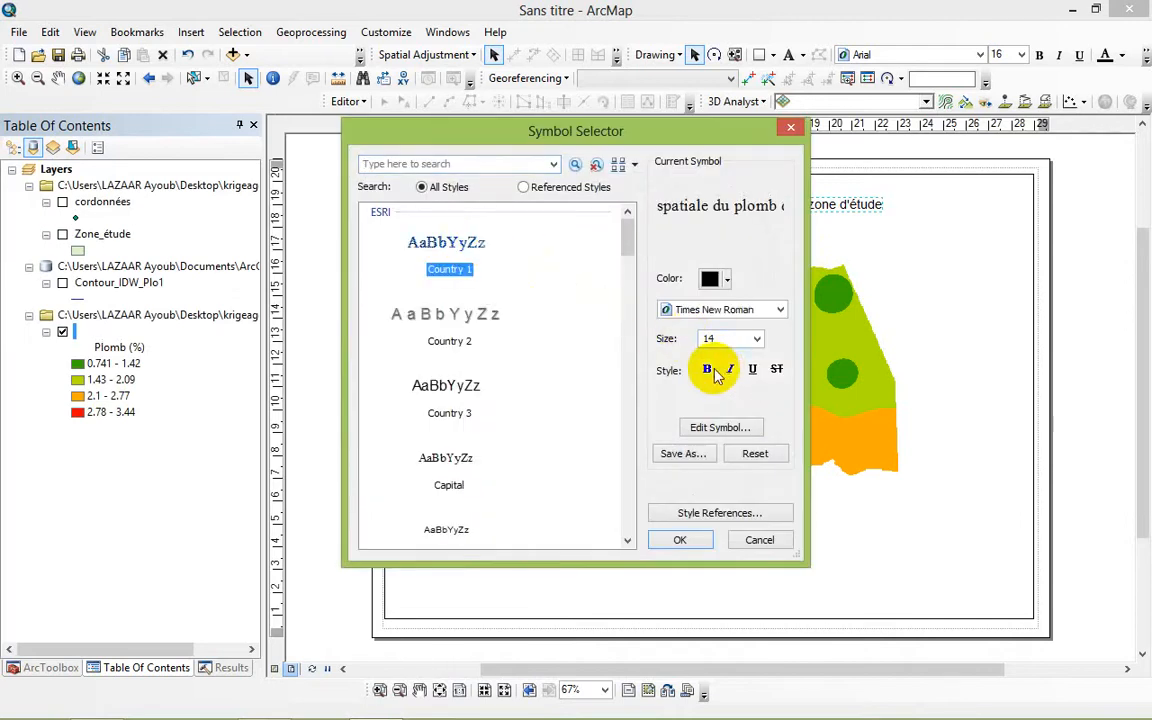
left_click(712, 369)
left_click(757, 339)
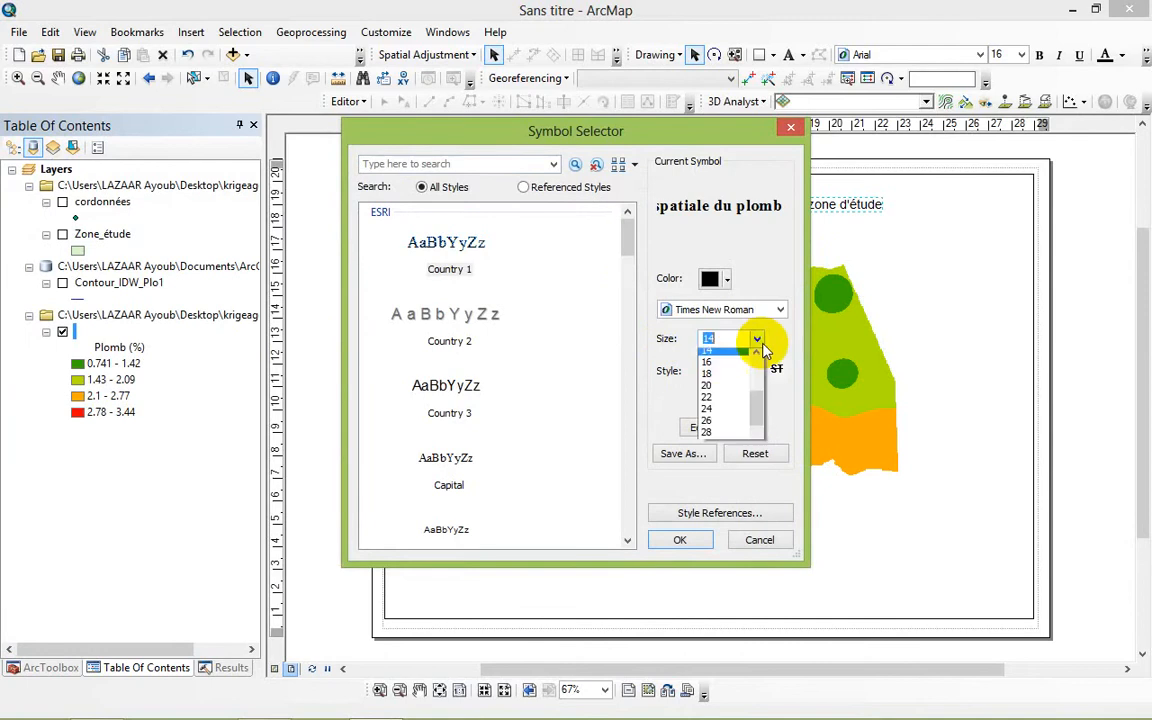
left_click(726, 405)
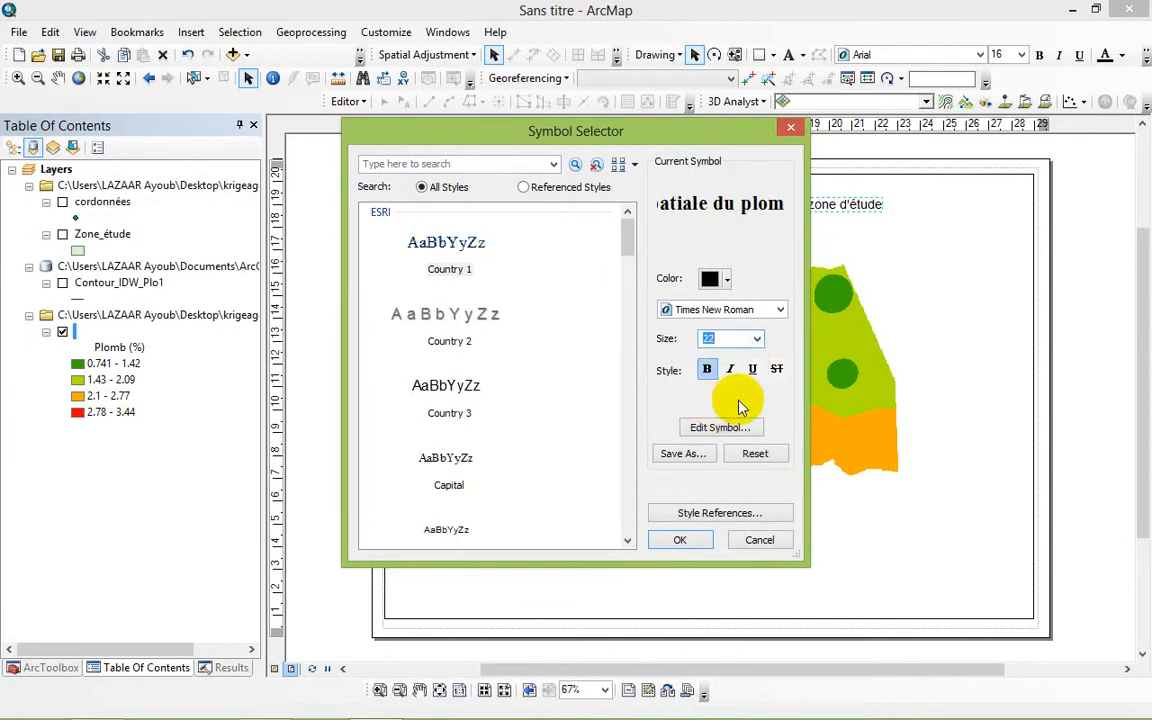
left_click(731, 371)
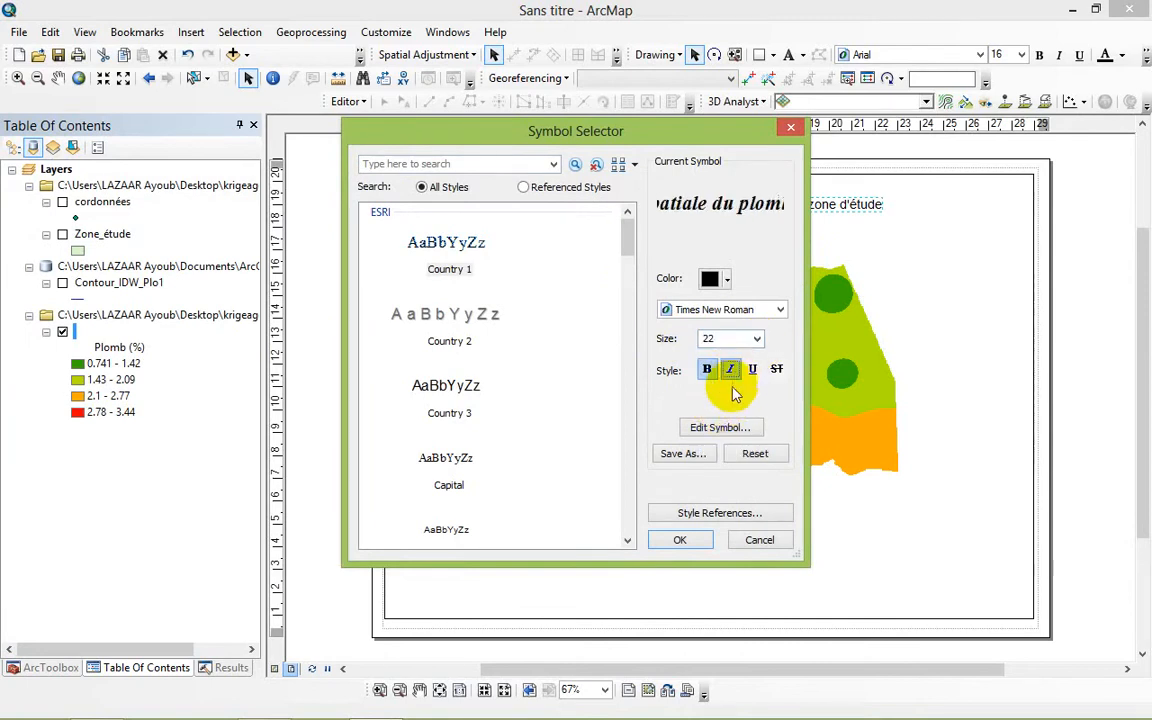
left_click(678, 539)
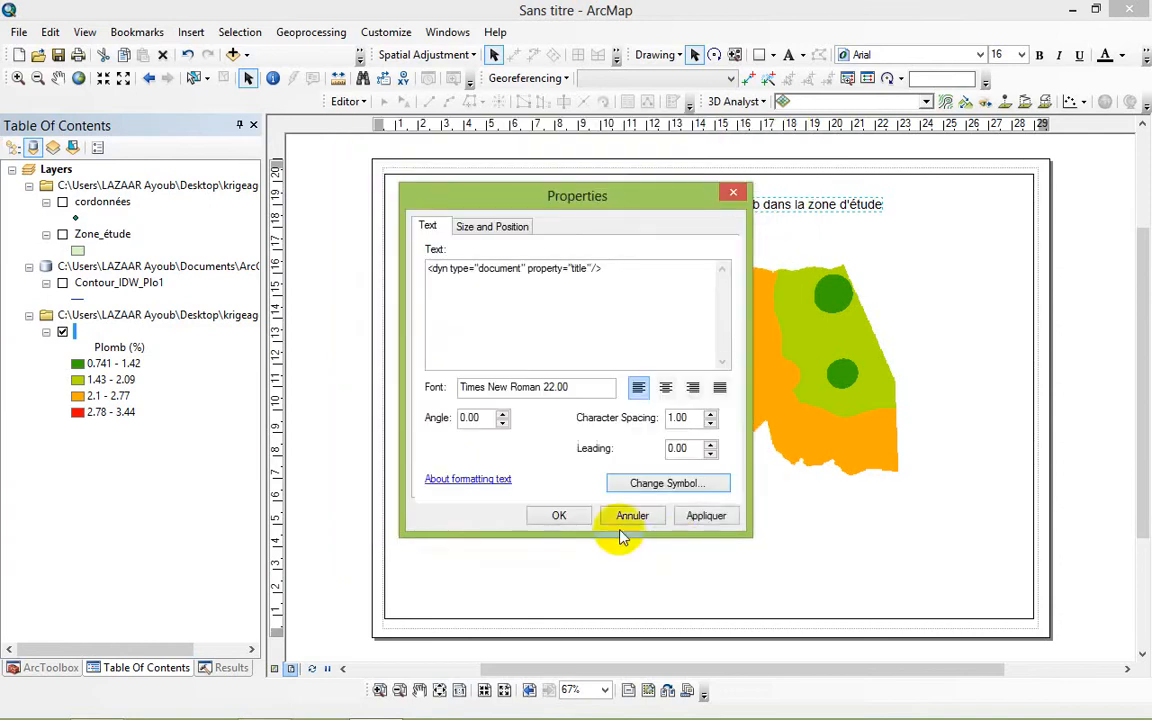
left_click(705, 515)
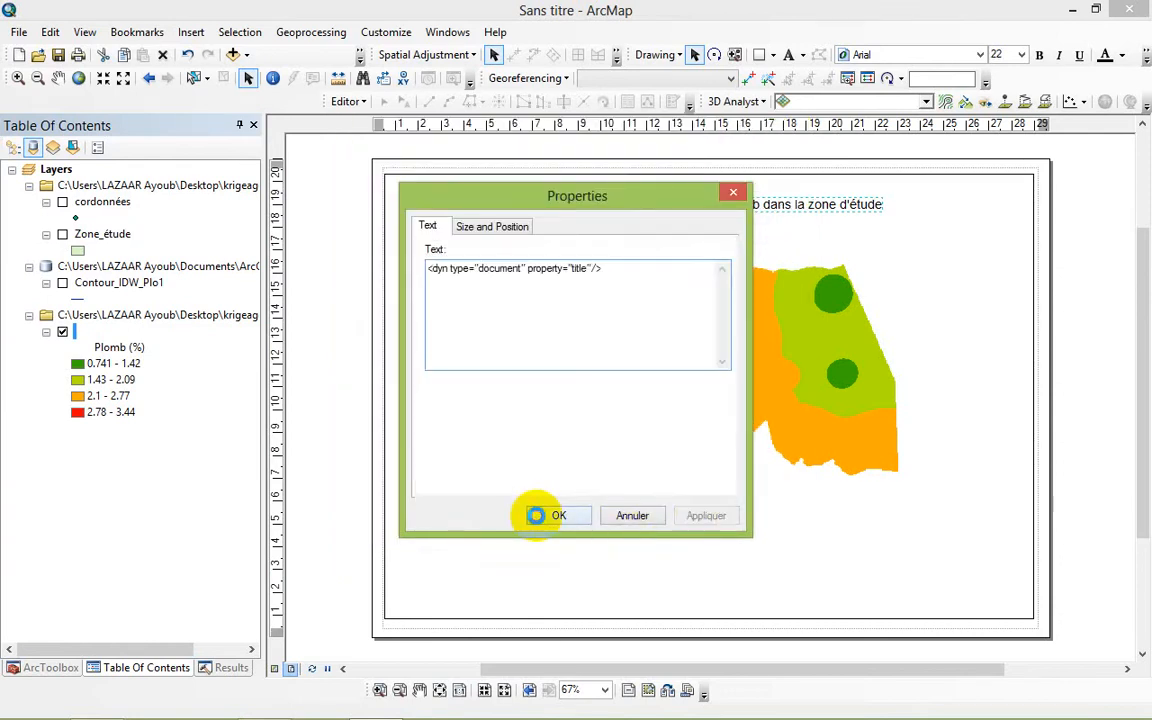
left_click(556, 516)
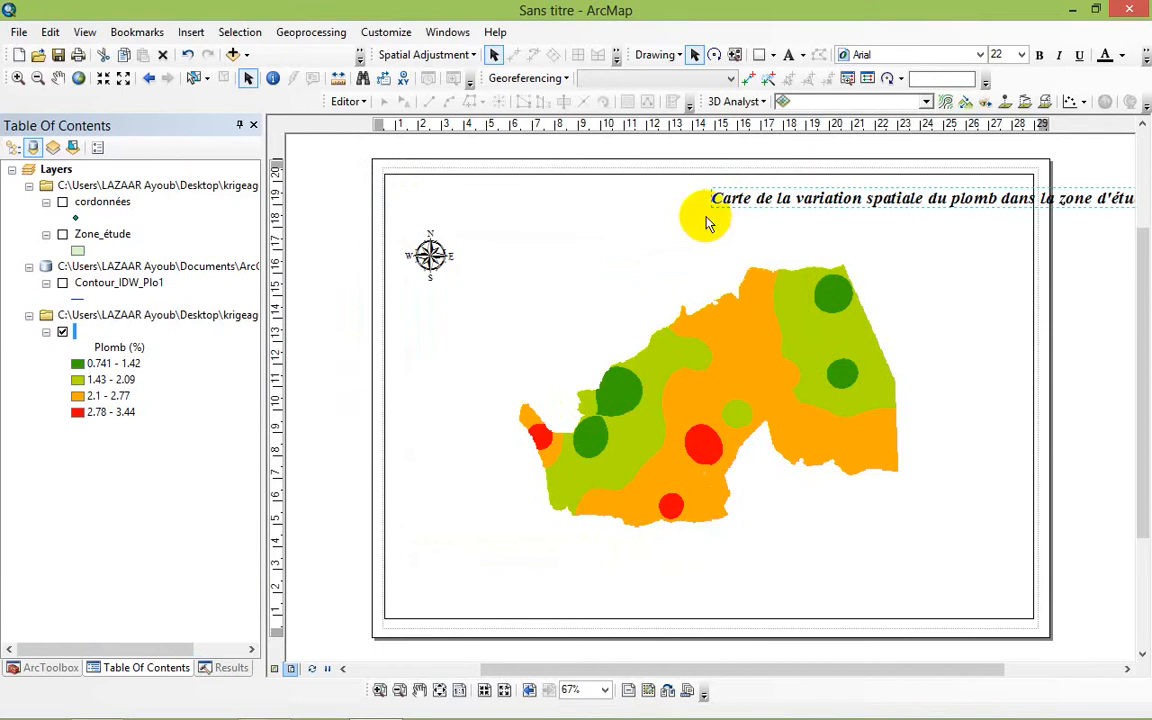
left_click_drag(730, 200, 558, 203)
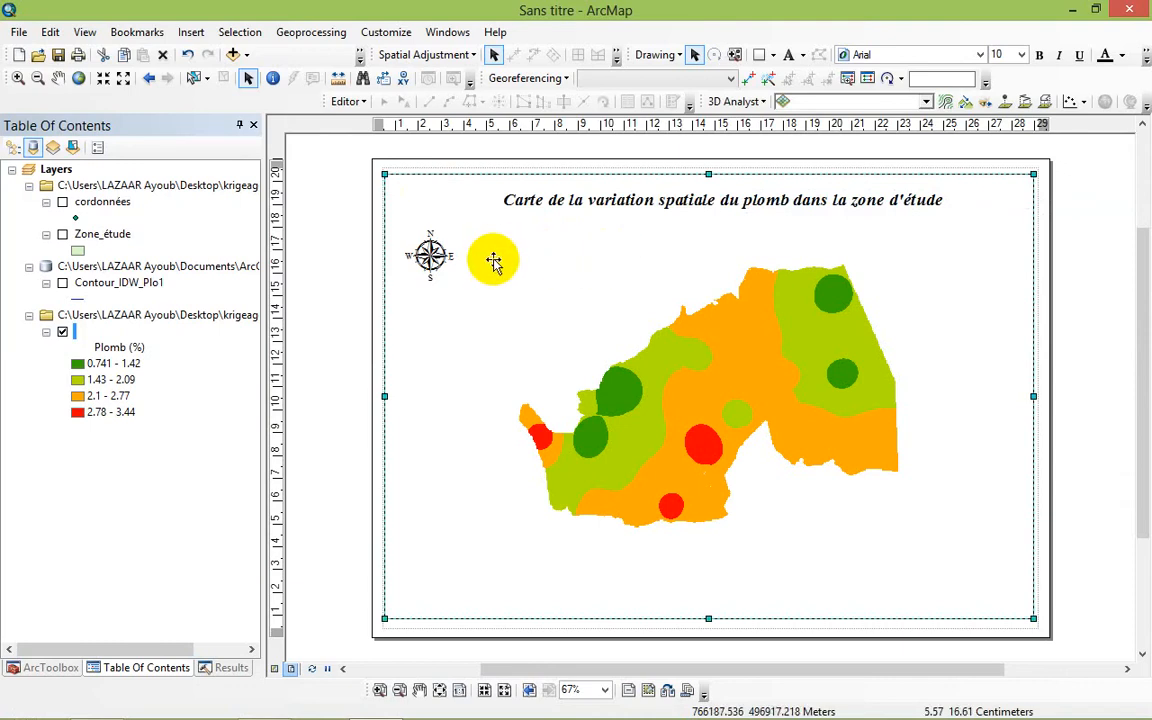
- Insert a Double Alternating Scale Bar 1 and place it in the lower-right area of the map frame
left_click(702, 437)
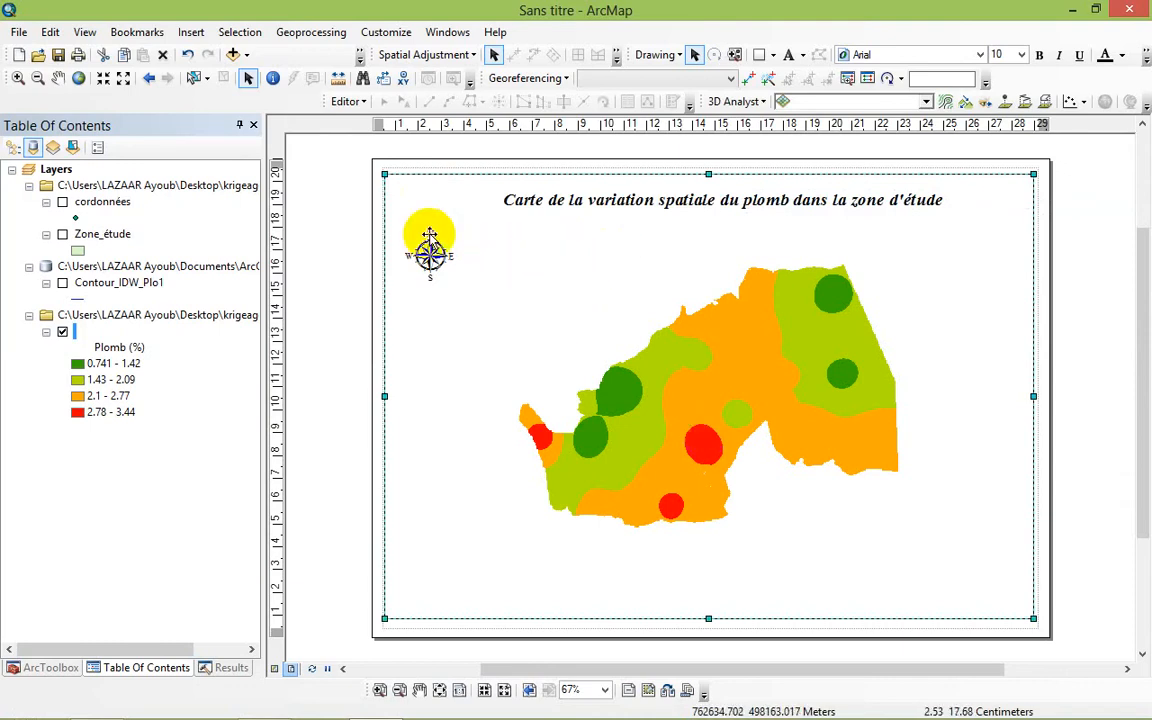
left_click(184, 34)
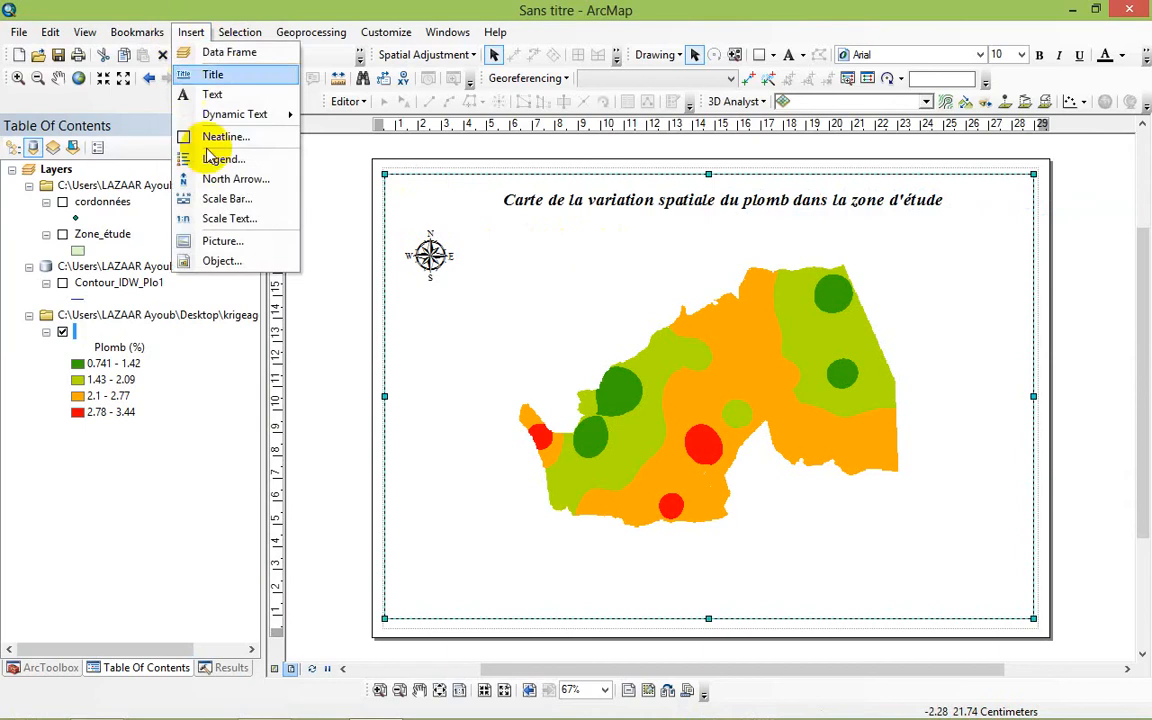
left_click(215, 200)
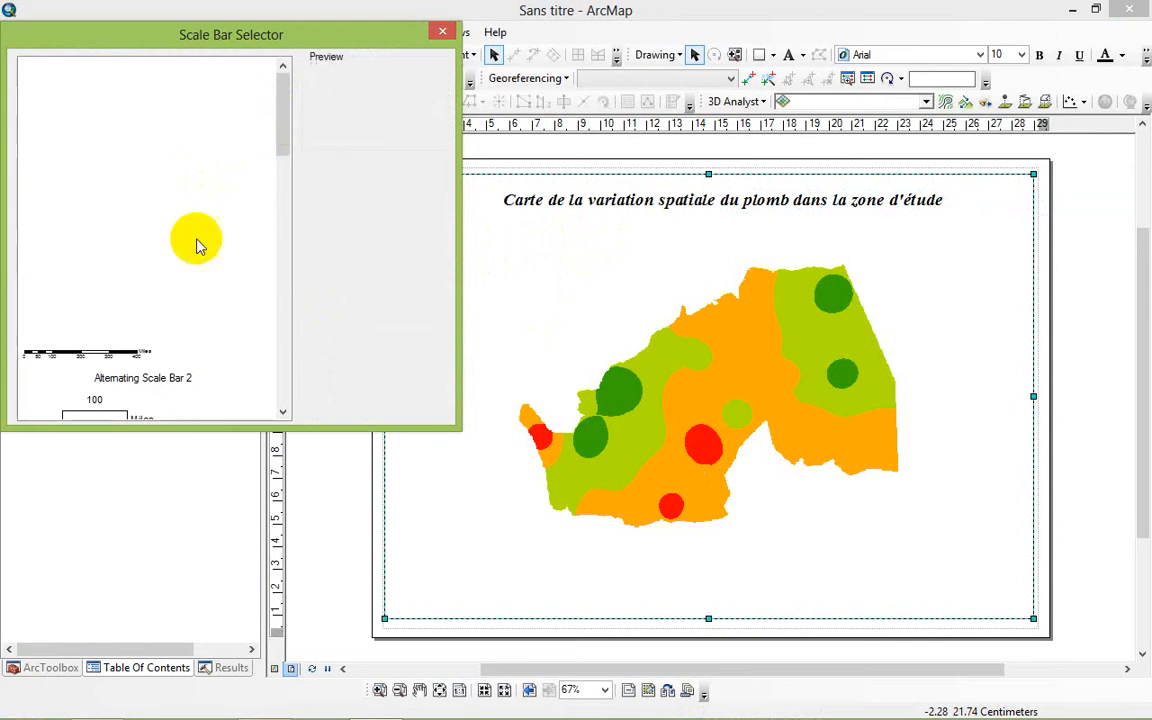
left_click(142, 352)
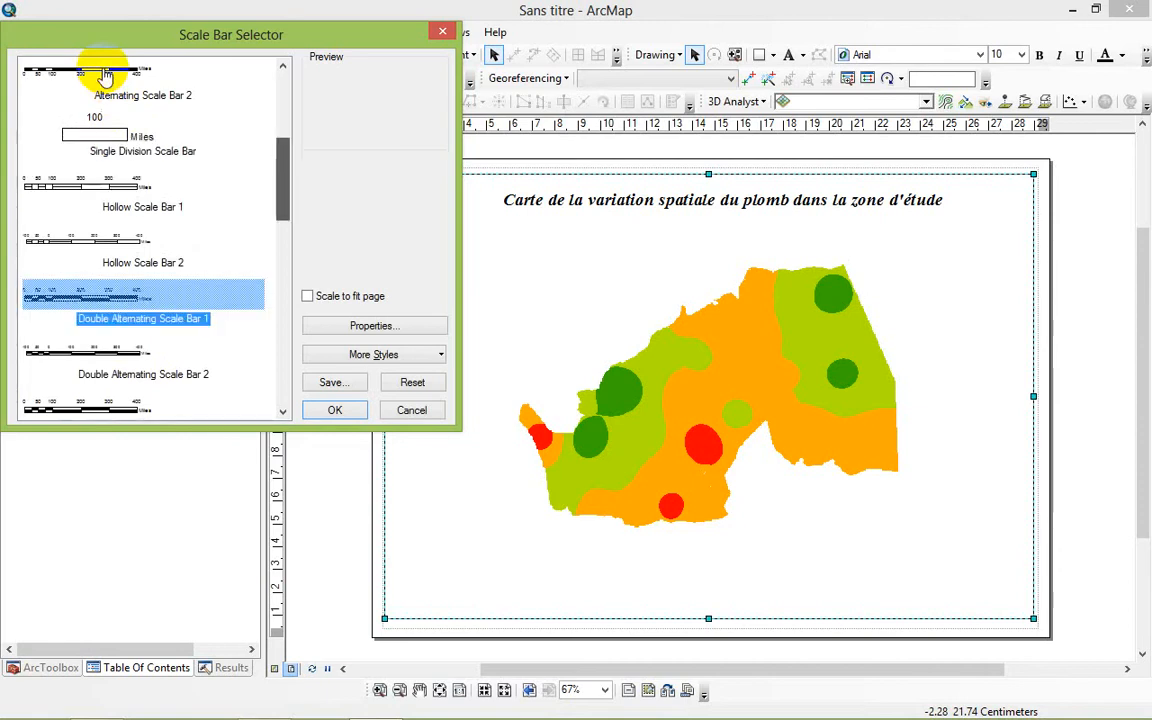
left_click(329, 418)
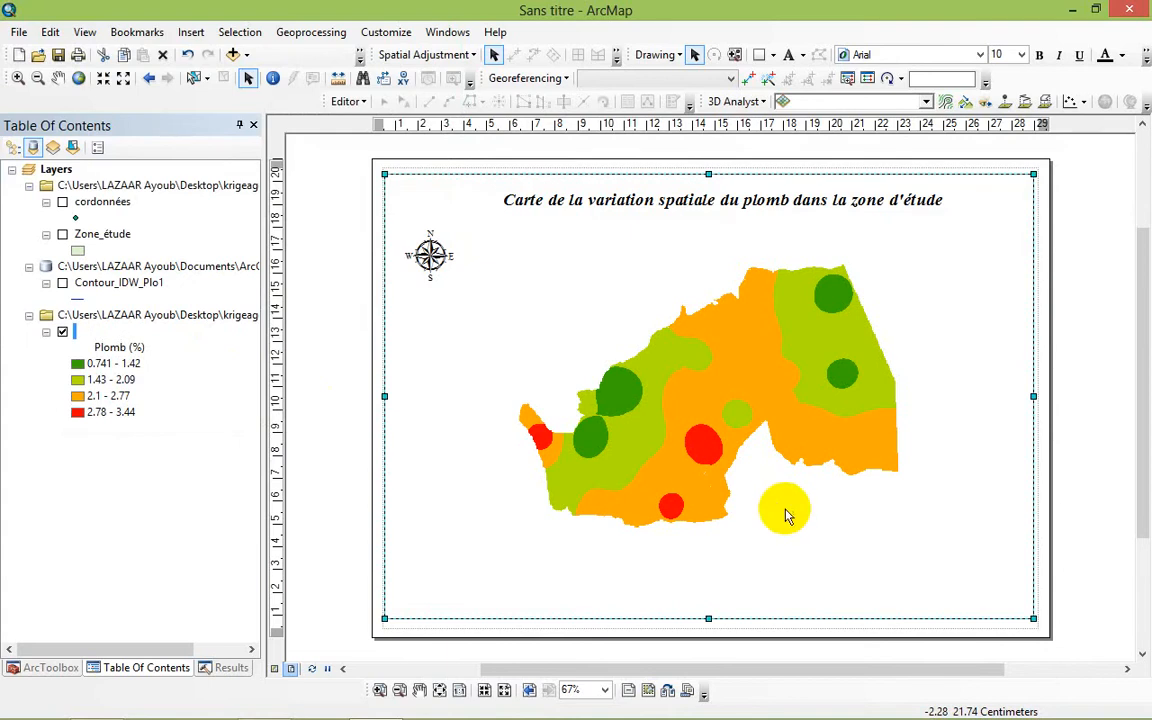
left_click(762, 412)
left_click_drag(750, 400, 926, 522)
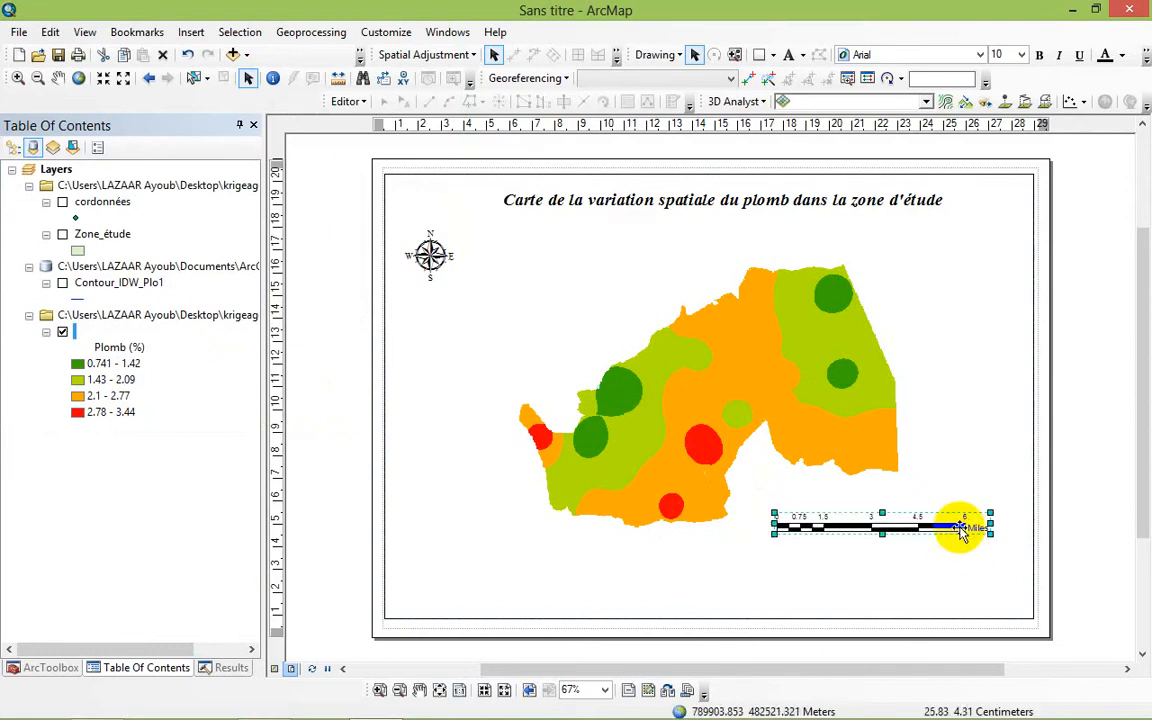
- Set the scale bar's division units to Kilometers
double_click(958, 524)
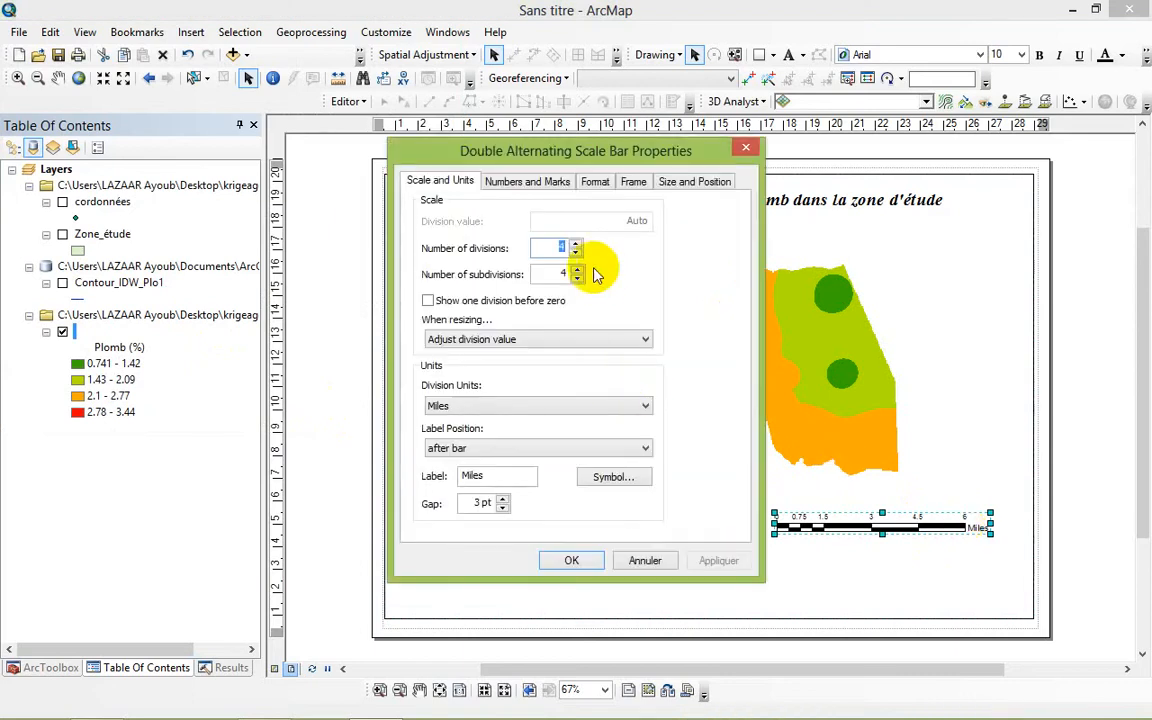
left_click(587, 406)
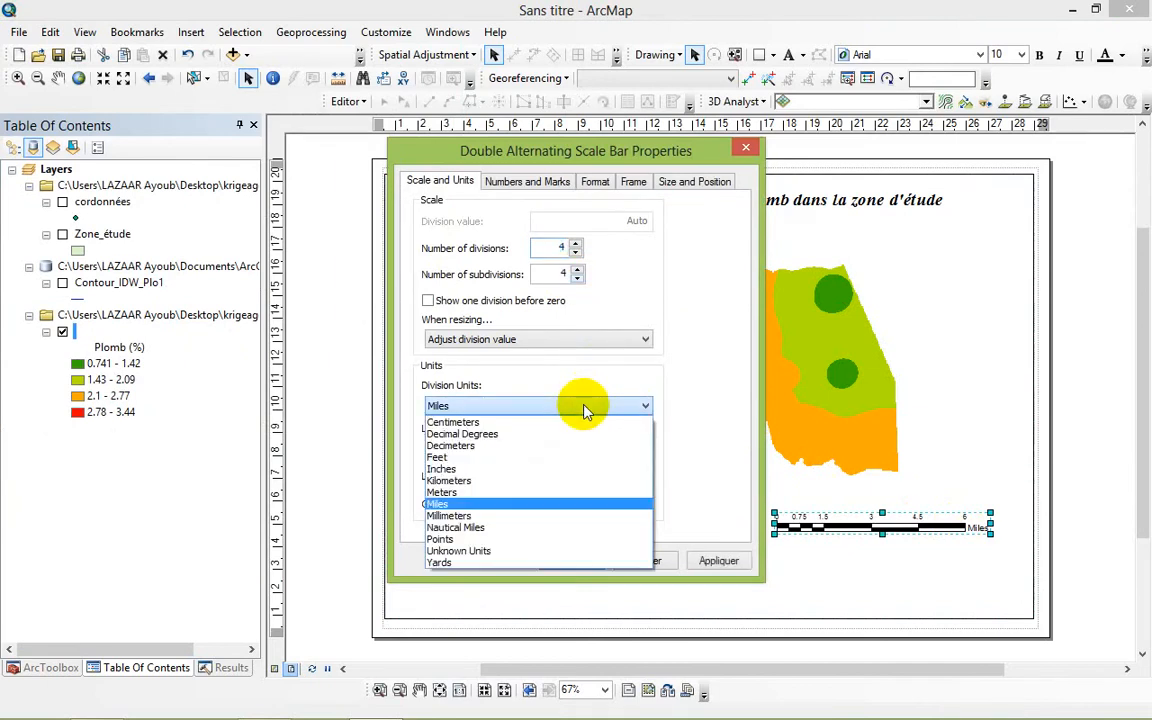
left_click(527, 481)
left_click(713, 561)
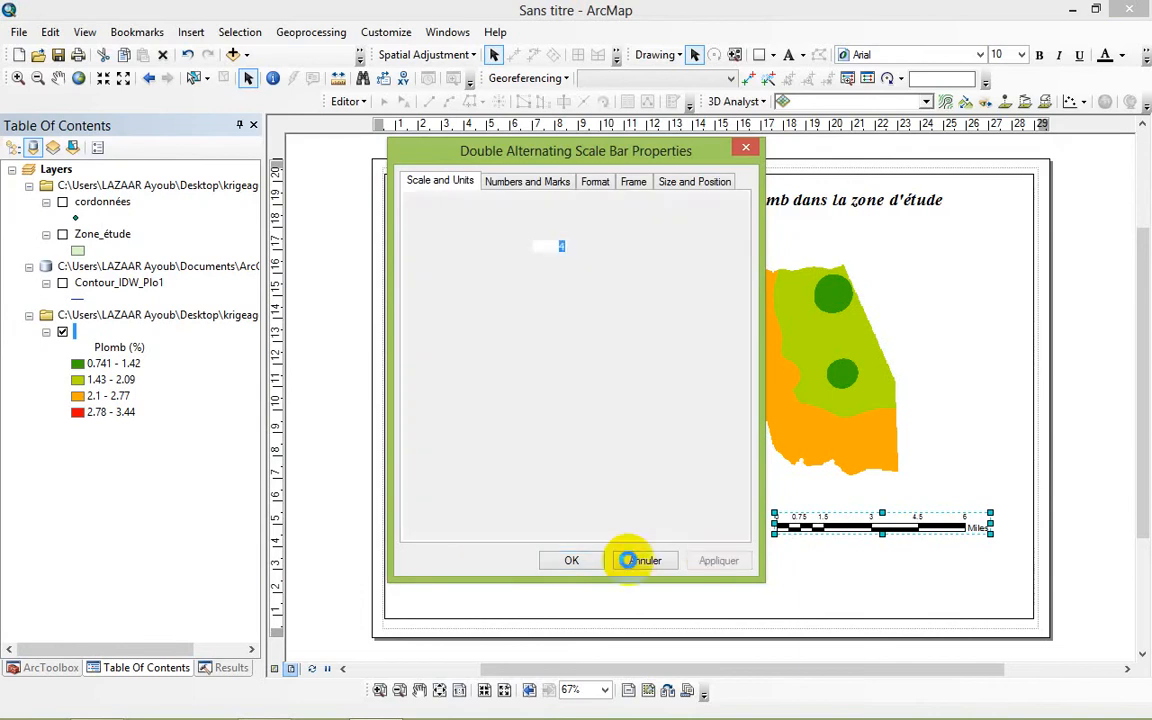
left_click(552, 566)
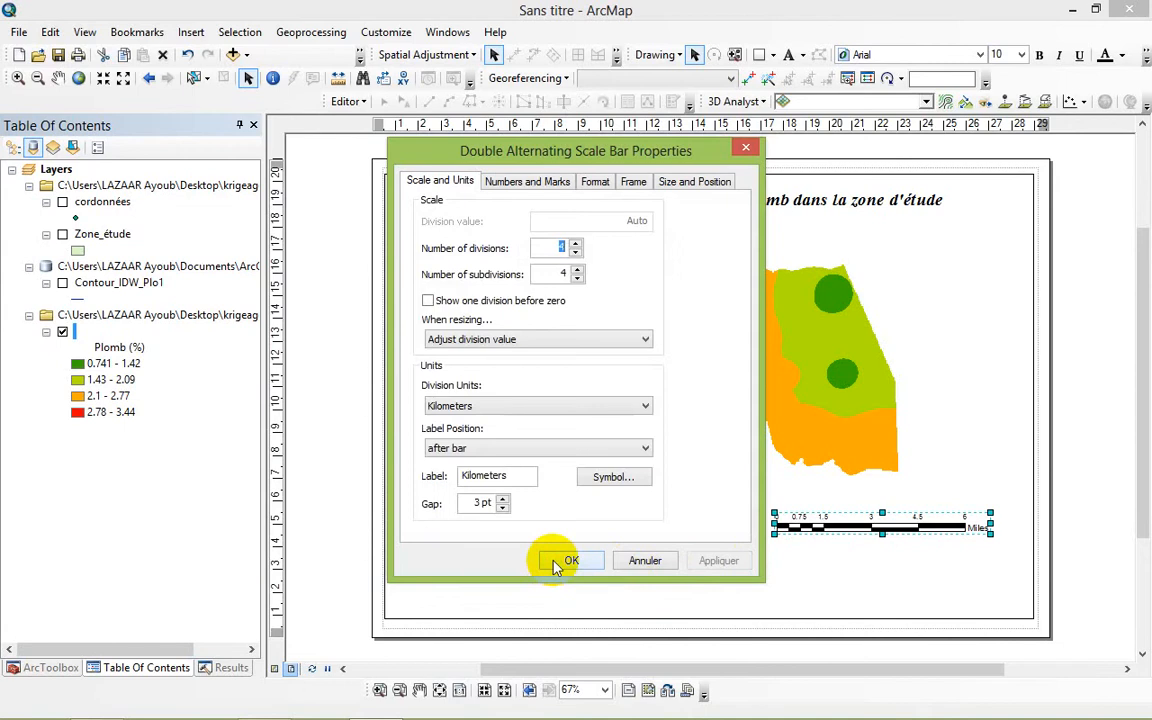
left_click(557, 565)
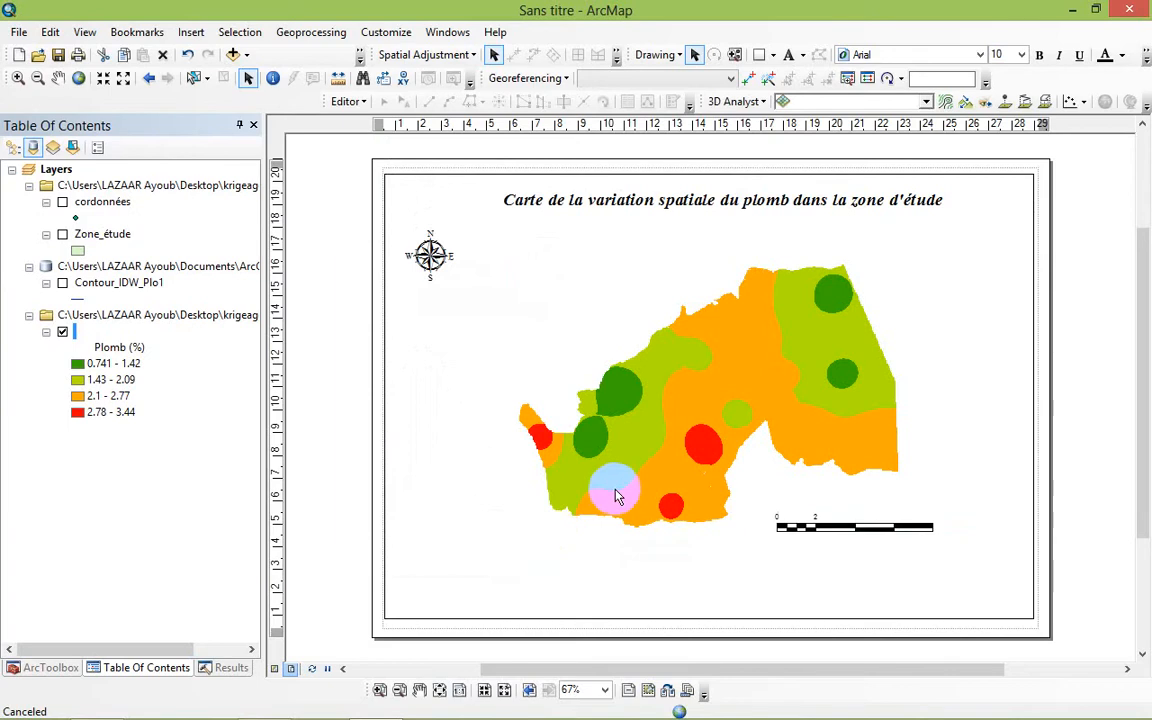
- Insert a legend with Contour_IDW_Plo1 added to its items, keep the default spacing, and place it in the lower-left corner of the map frame
left_click(196, 34)
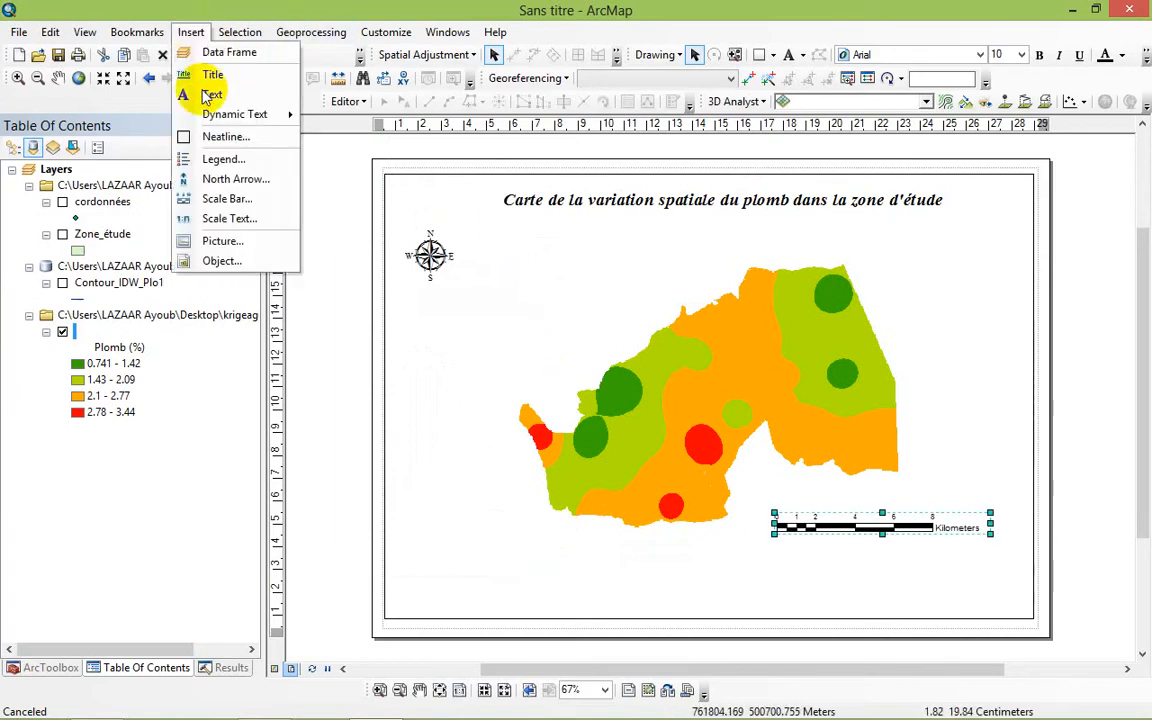
left_click(203, 161)
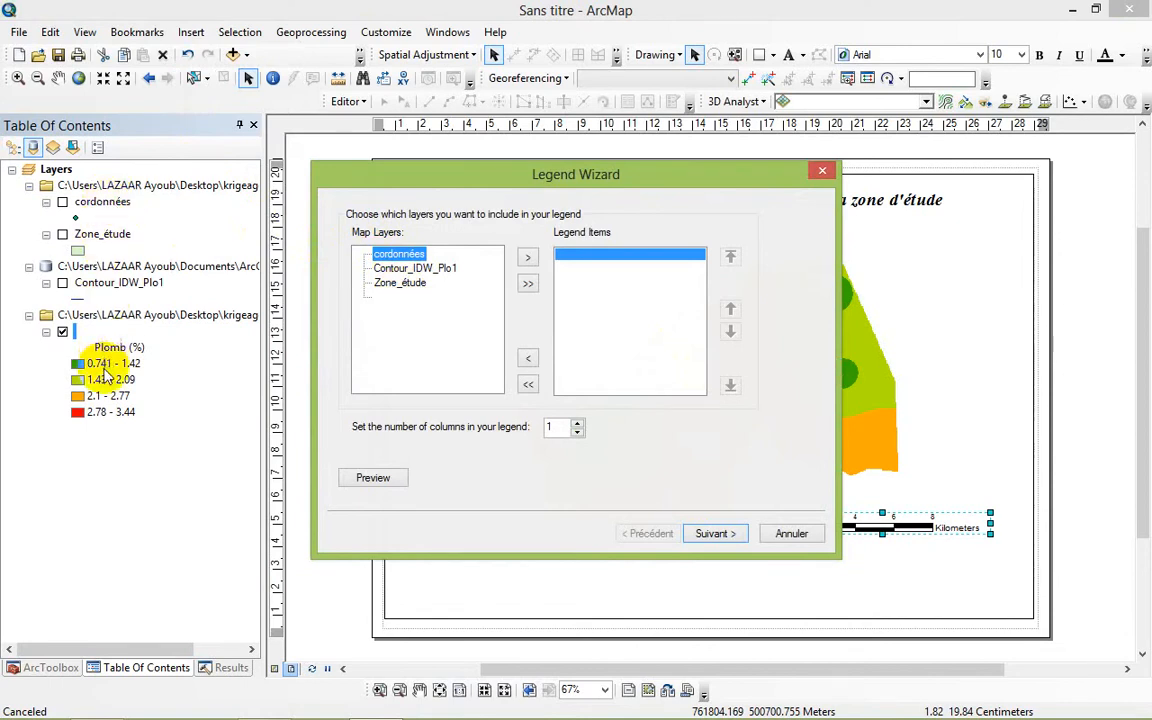
left_click(416, 269)
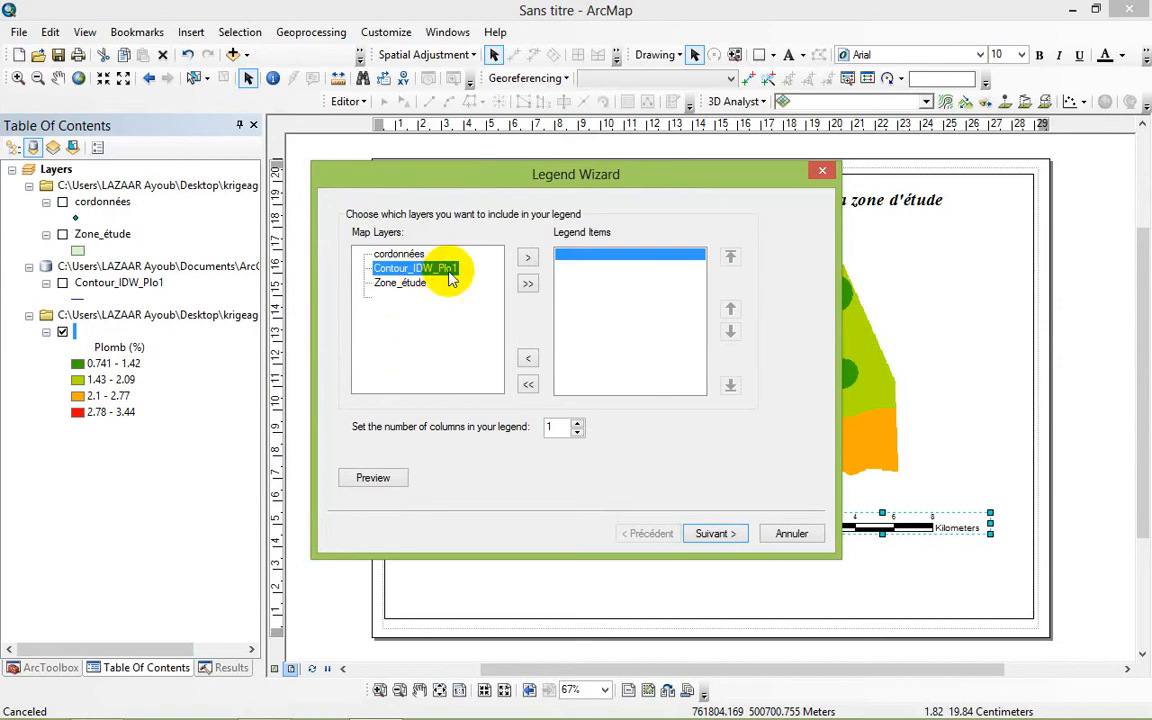
left_click(528, 259)
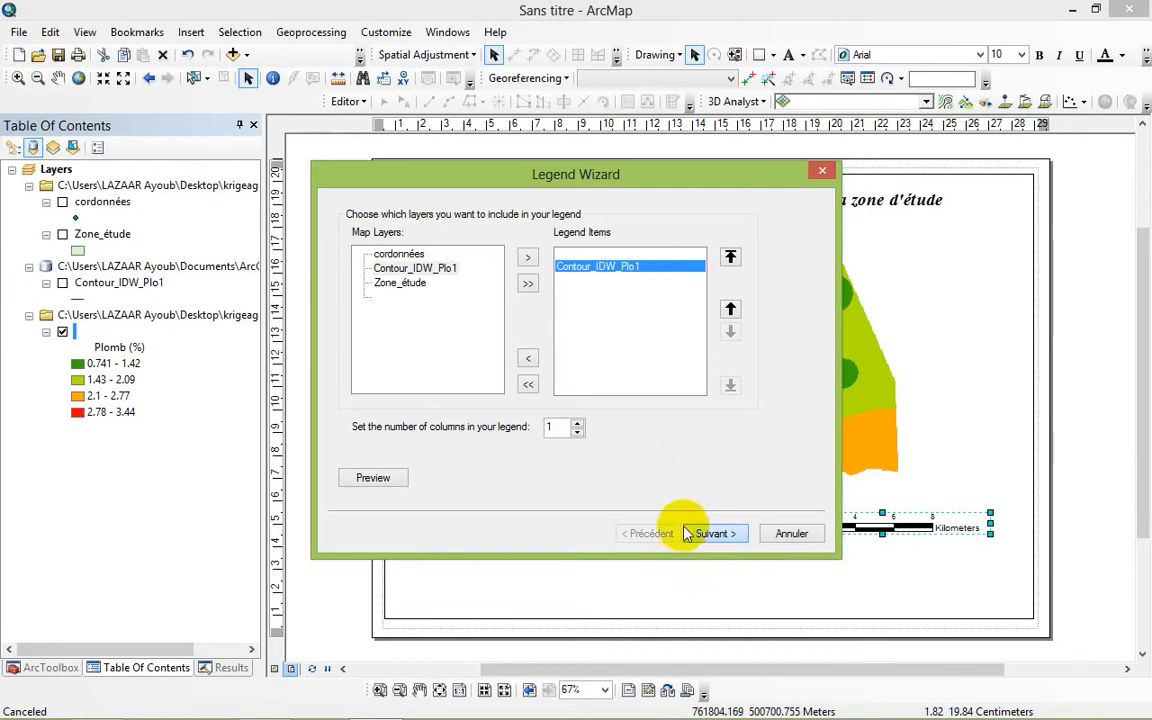
mouse_move(703, 712)
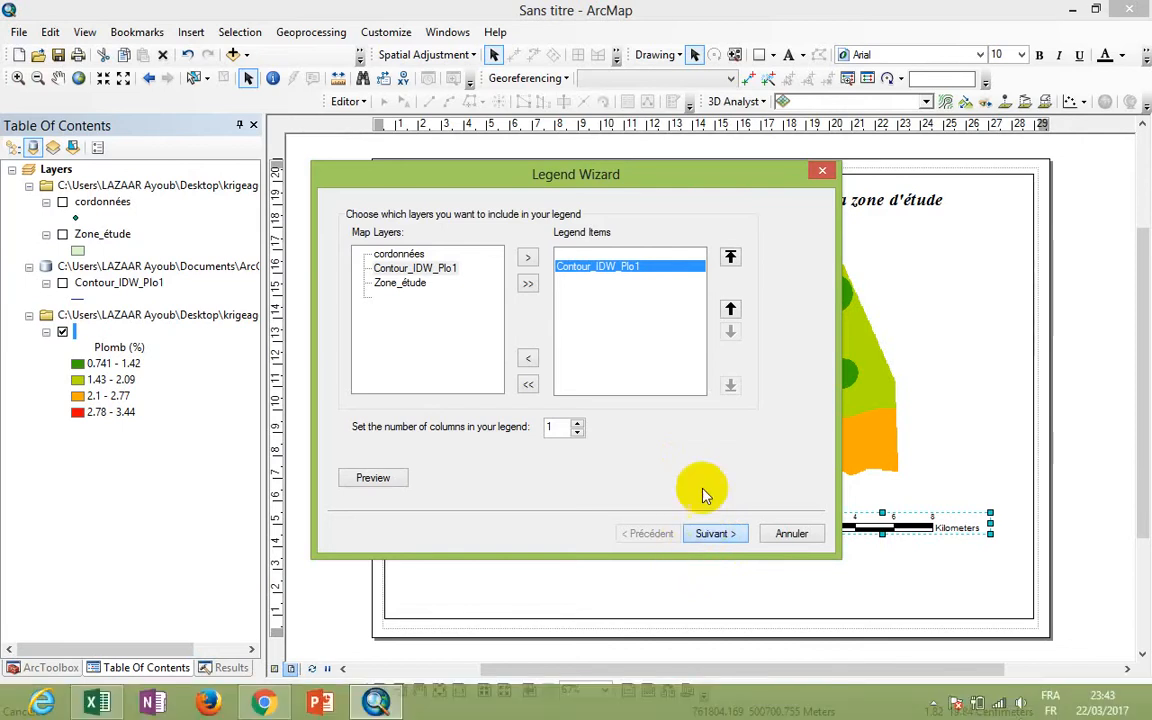
left_click(705, 533)
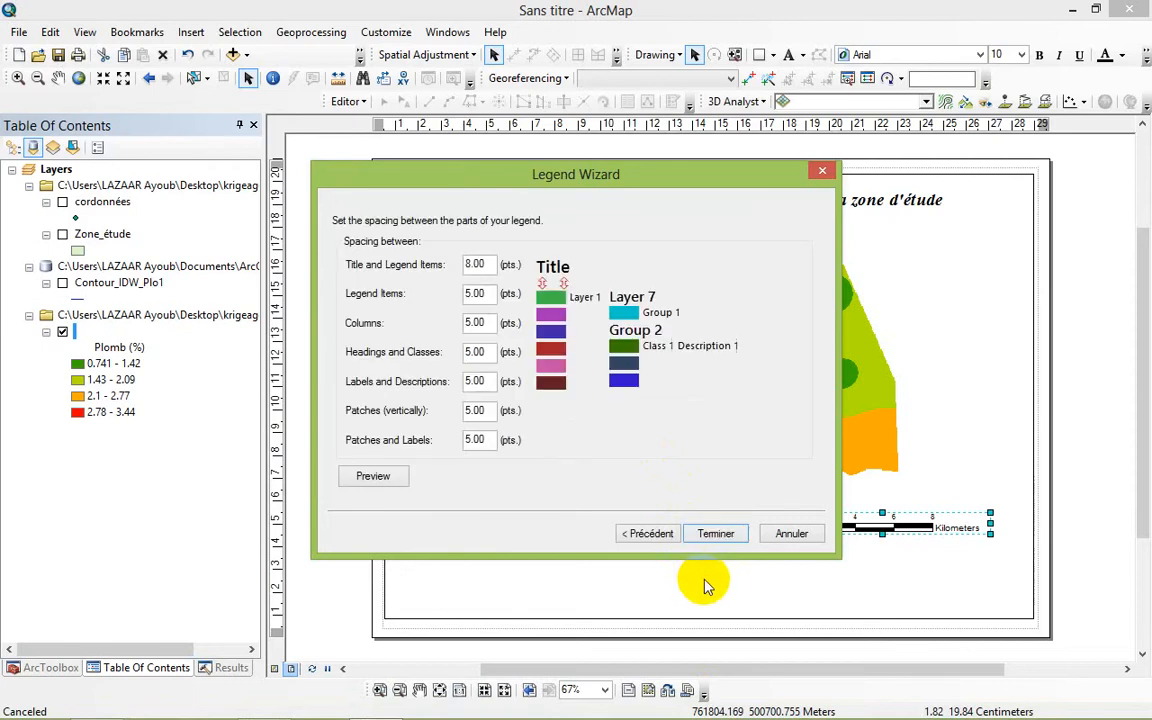
left_click(728, 535)
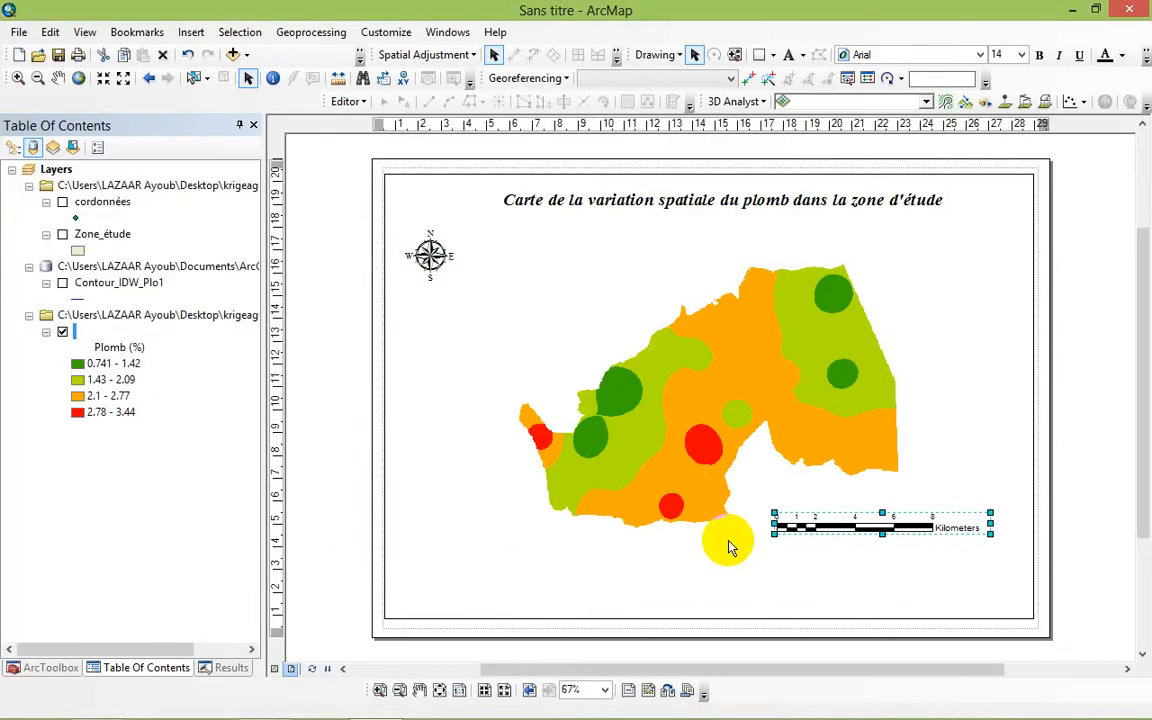
mouse_move(658, 465)
left_mouse_down()
mouse_move(648, 435)
mouse_move(612, 505)
mouse_move(503, 563)
left_mouse_up()
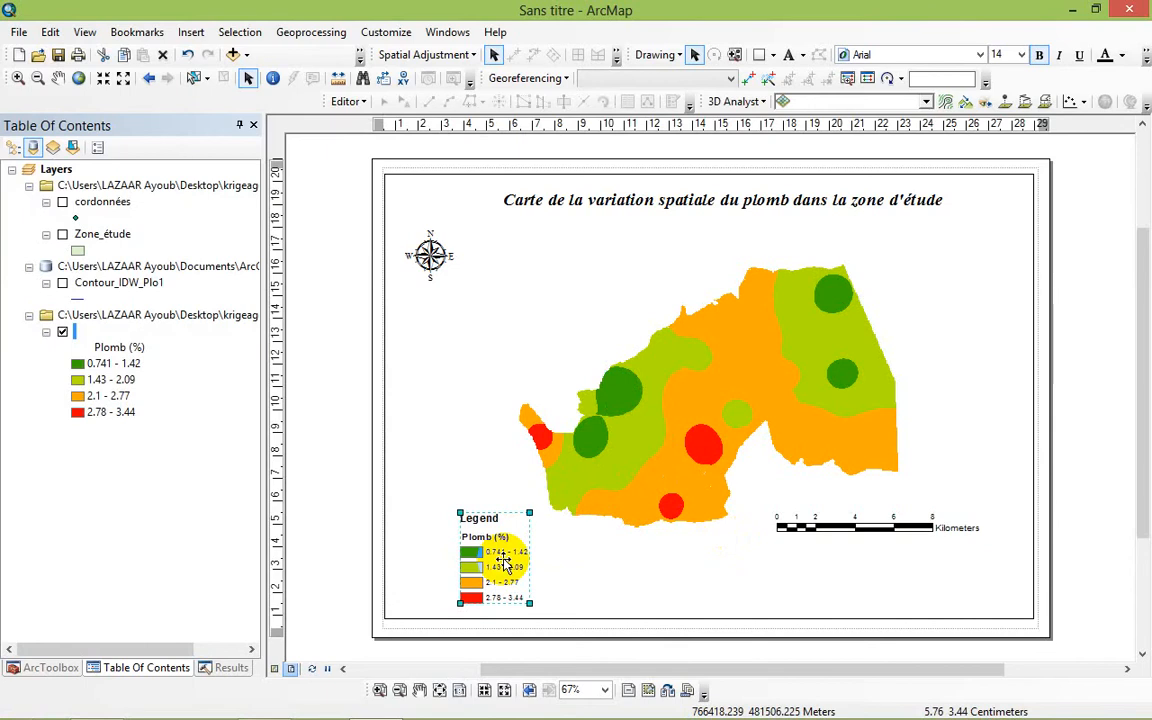
- Change the legend's title to "Legende"
double_click(503, 560)
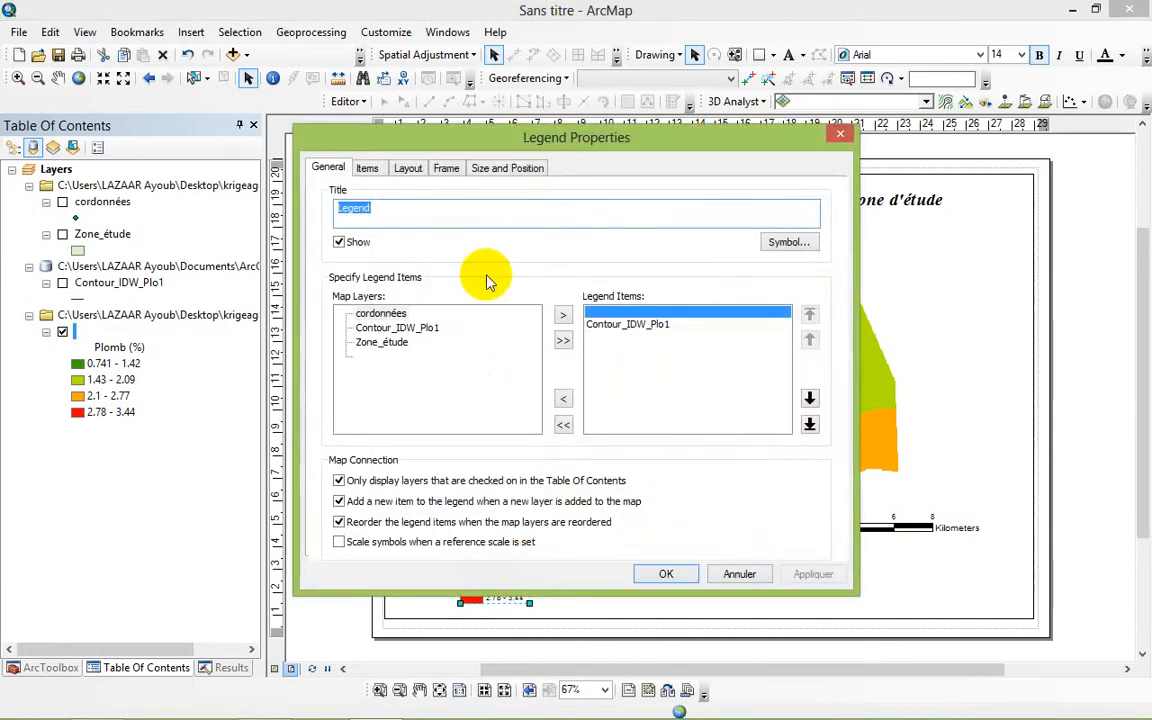
left_click(411, 209)
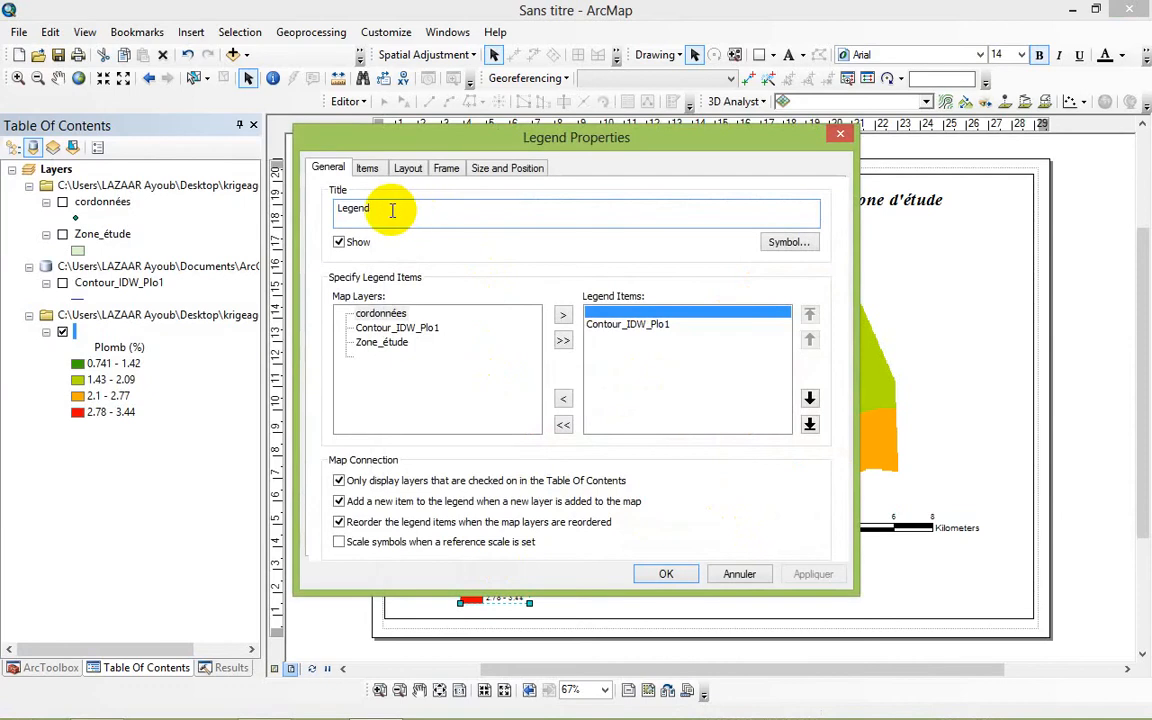
left_click(666, 575)
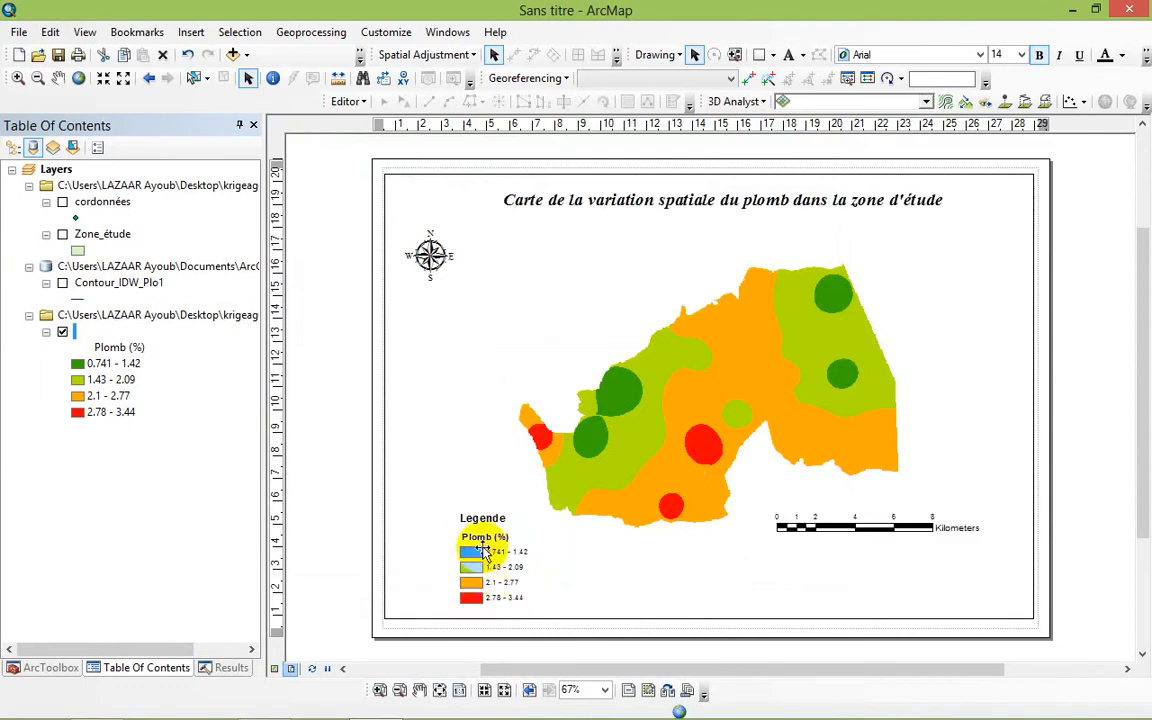
- Set the column count for the Plomb (%) item of the legend to 4 and apply the change
left_click(478, 585)
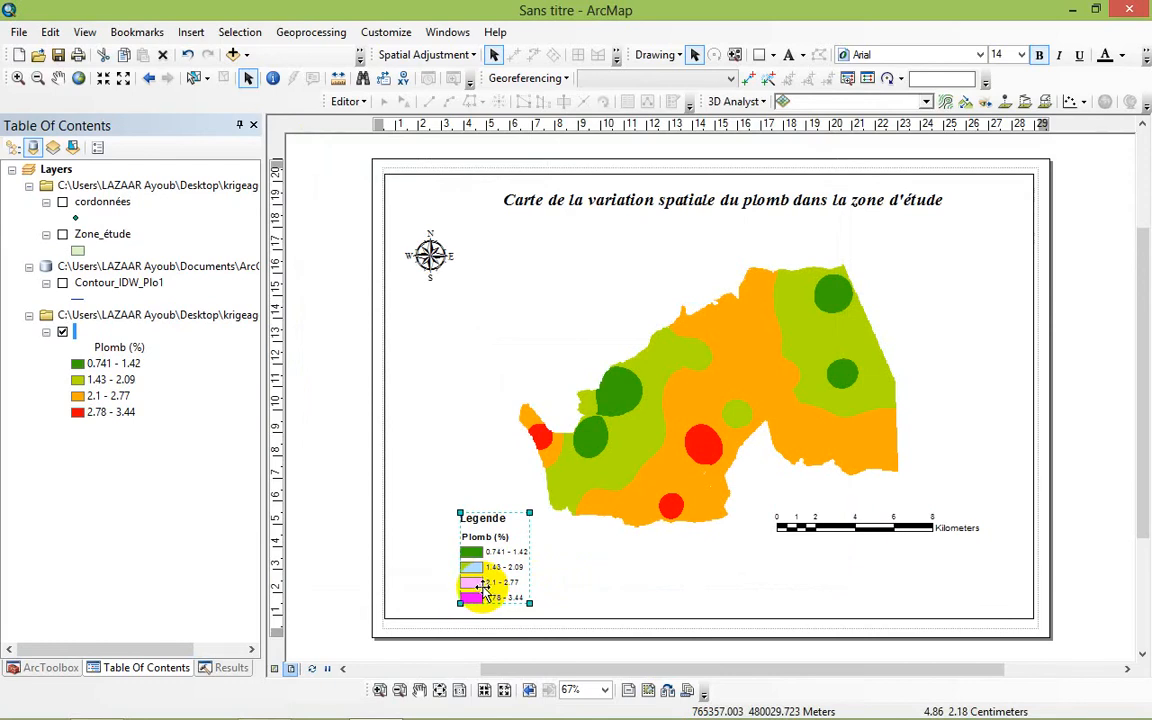
double_click(482, 574)
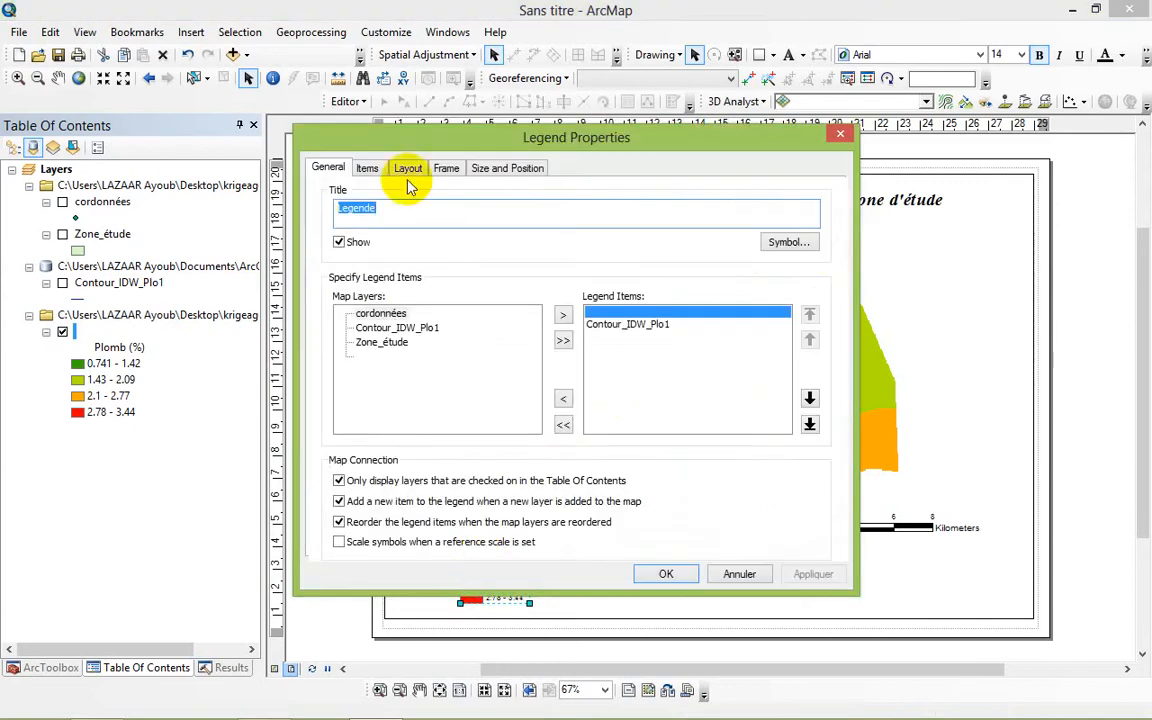
left_click(366, 170)
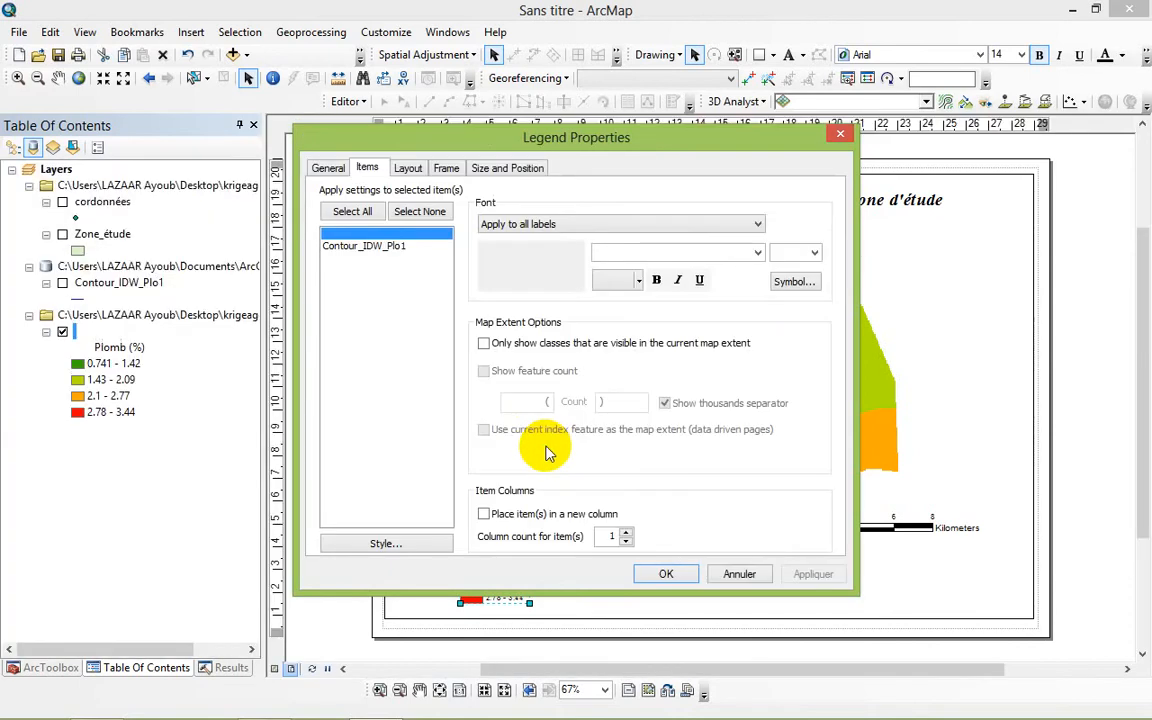
left_click(627, 535)
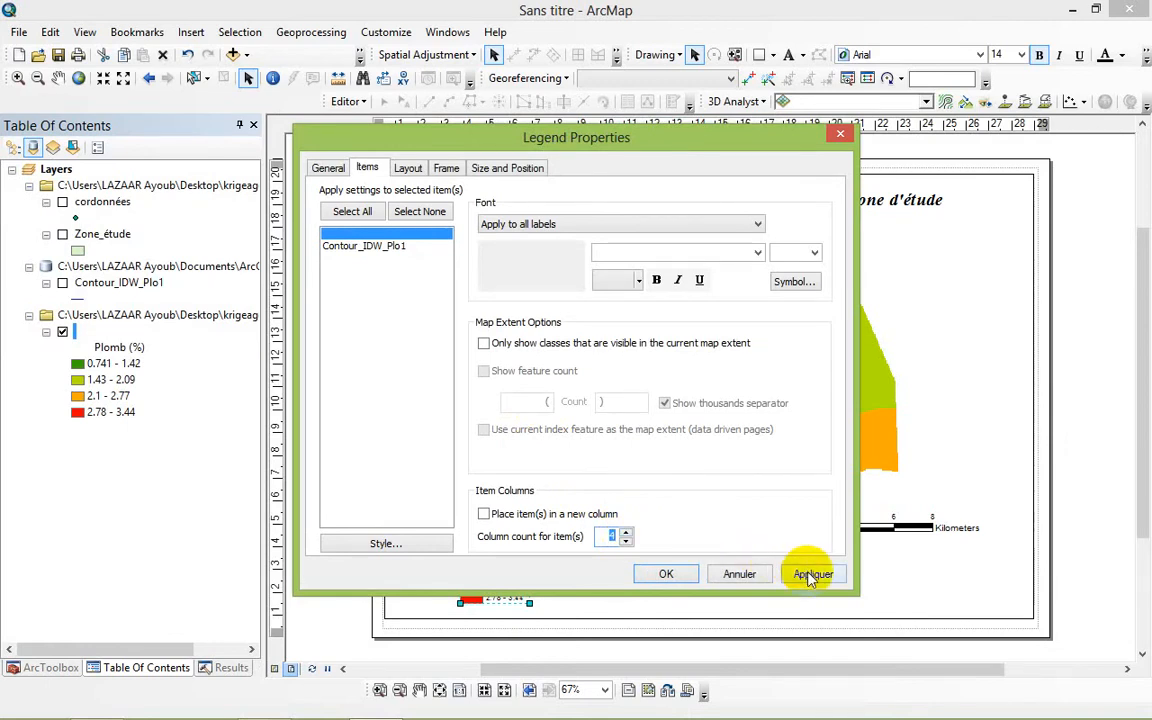
left_click(812, 576)
left_click(672, 573)
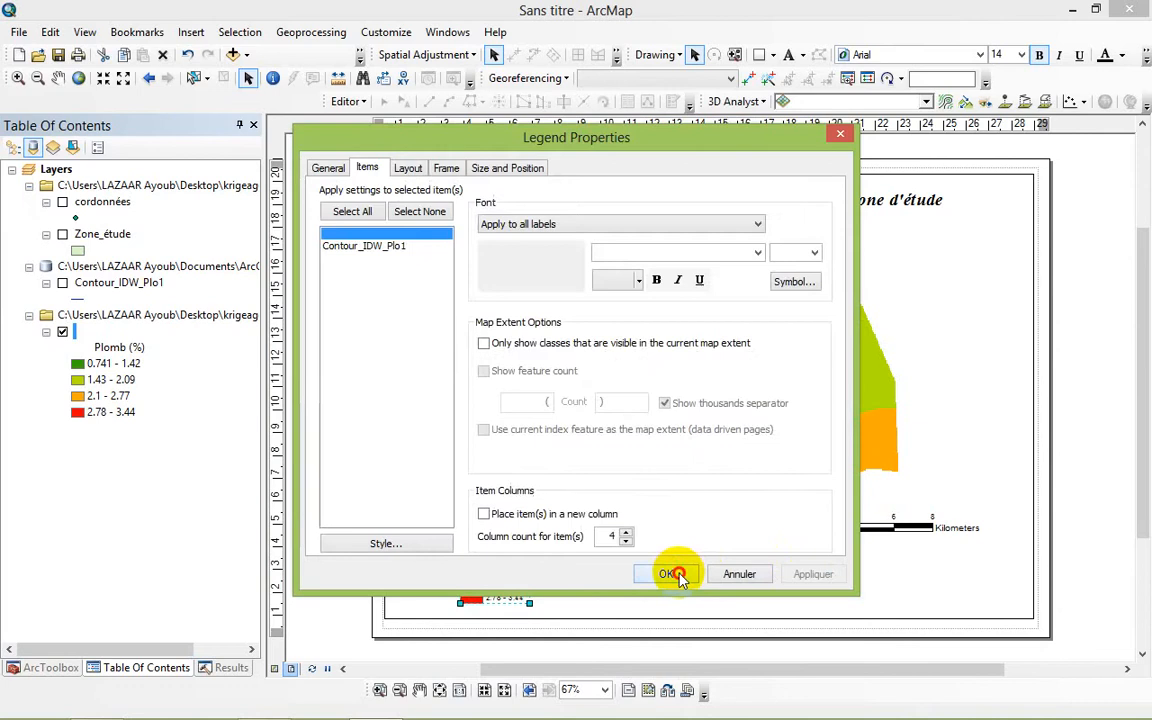
left_click(678, 573)
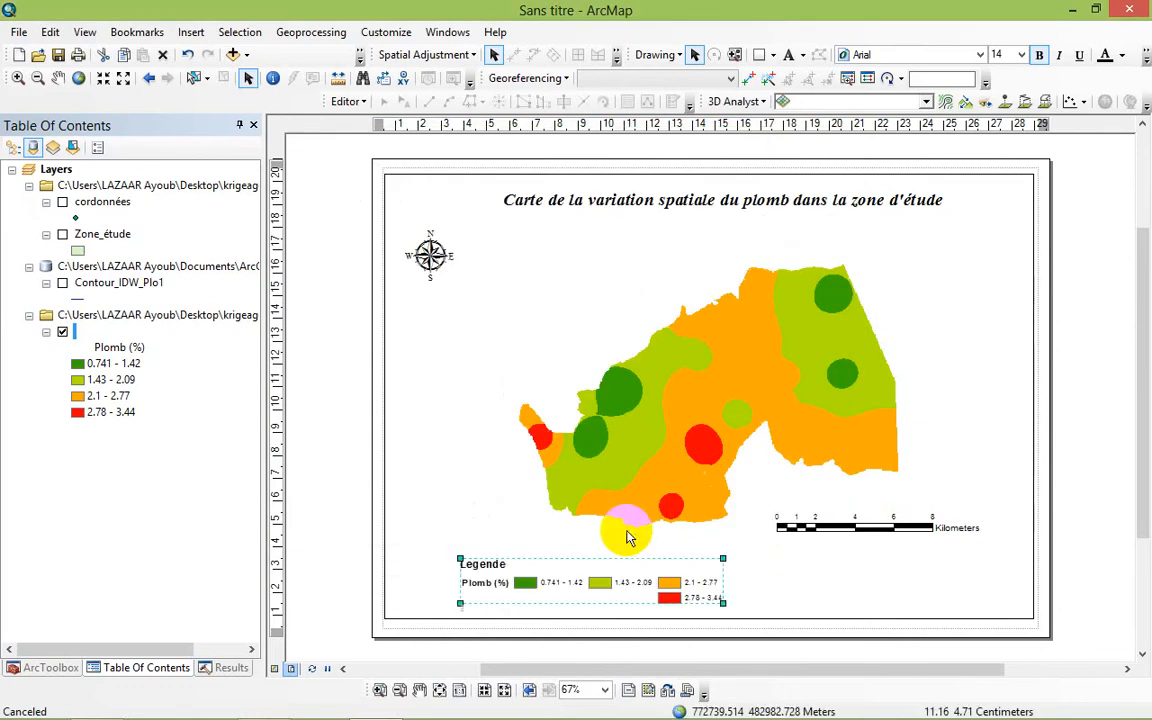
- Move the legend slightly down and toward the lower-left corner of the map frame, and leave it selected
left_click_drag(626, 581, 600, 582)
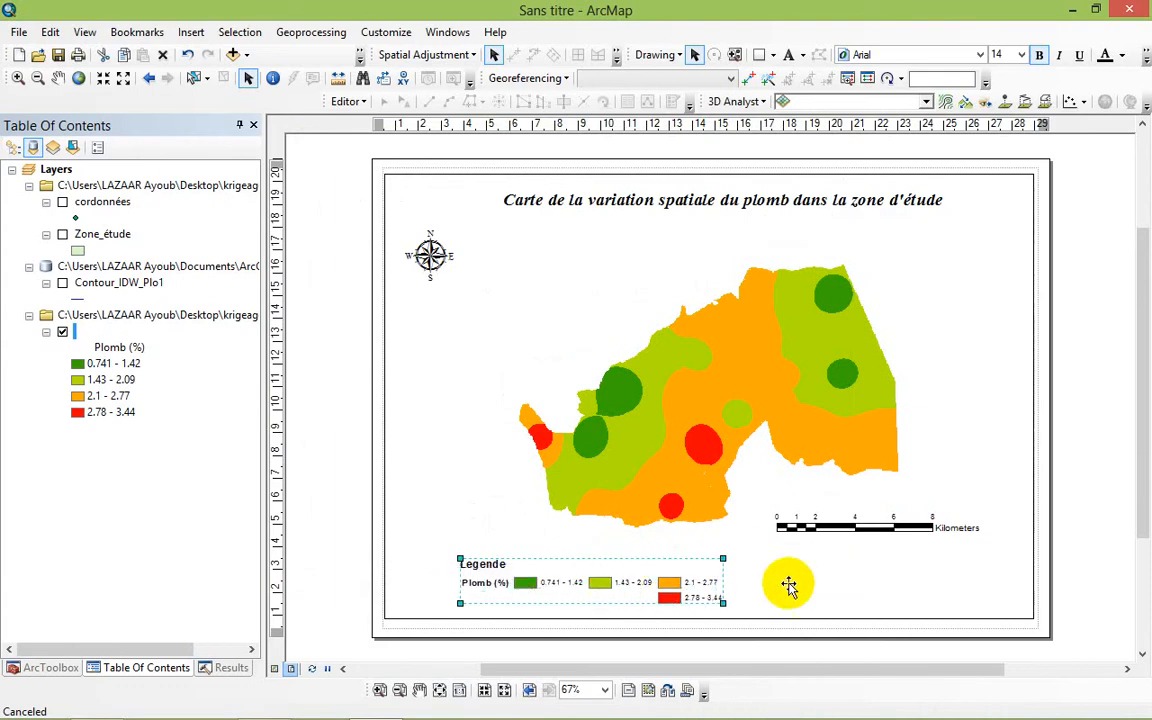
left_click(789, 585)
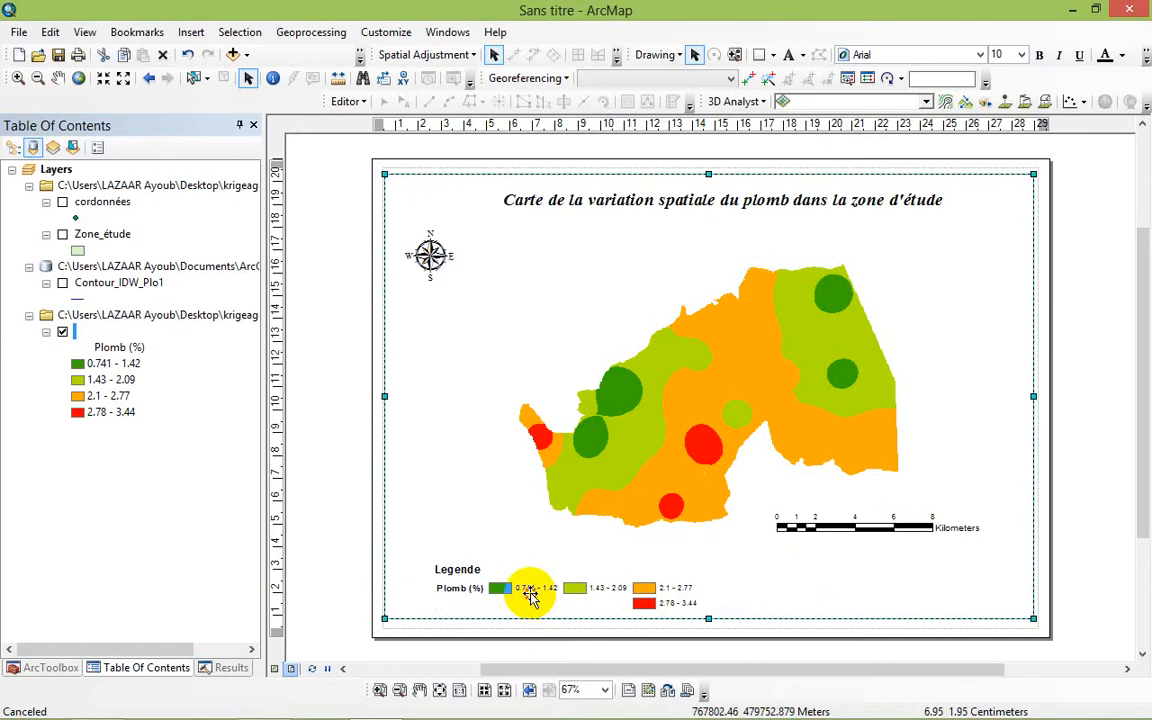
left_click(530, 593)
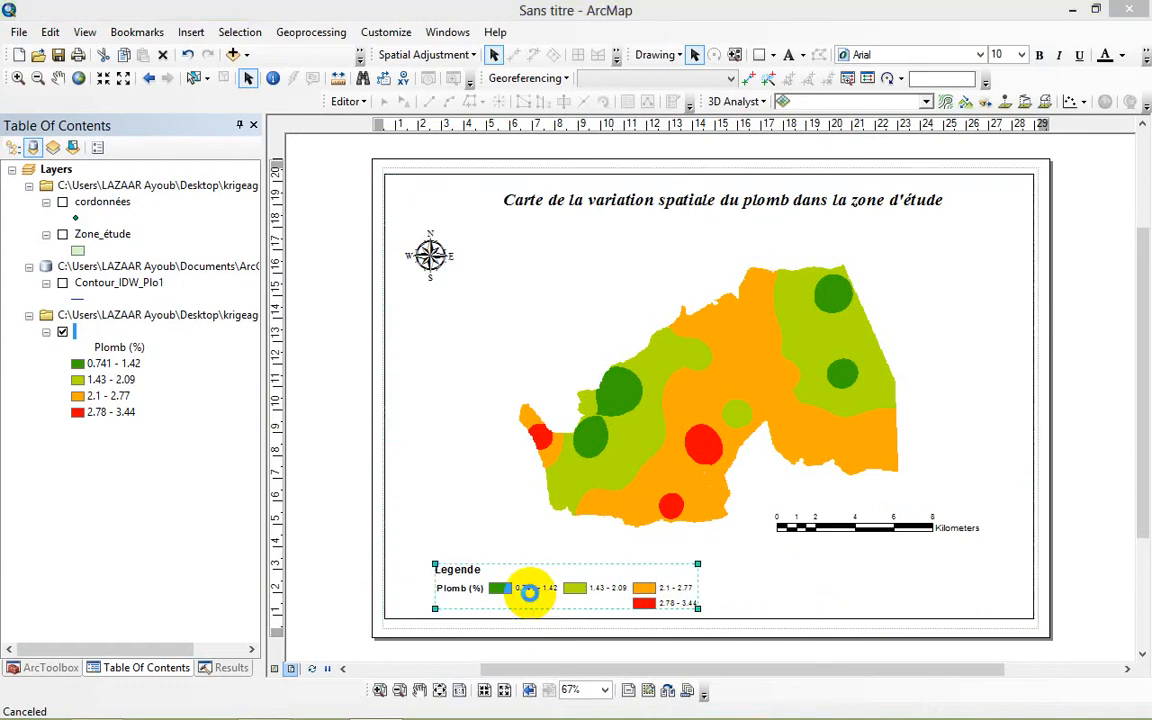